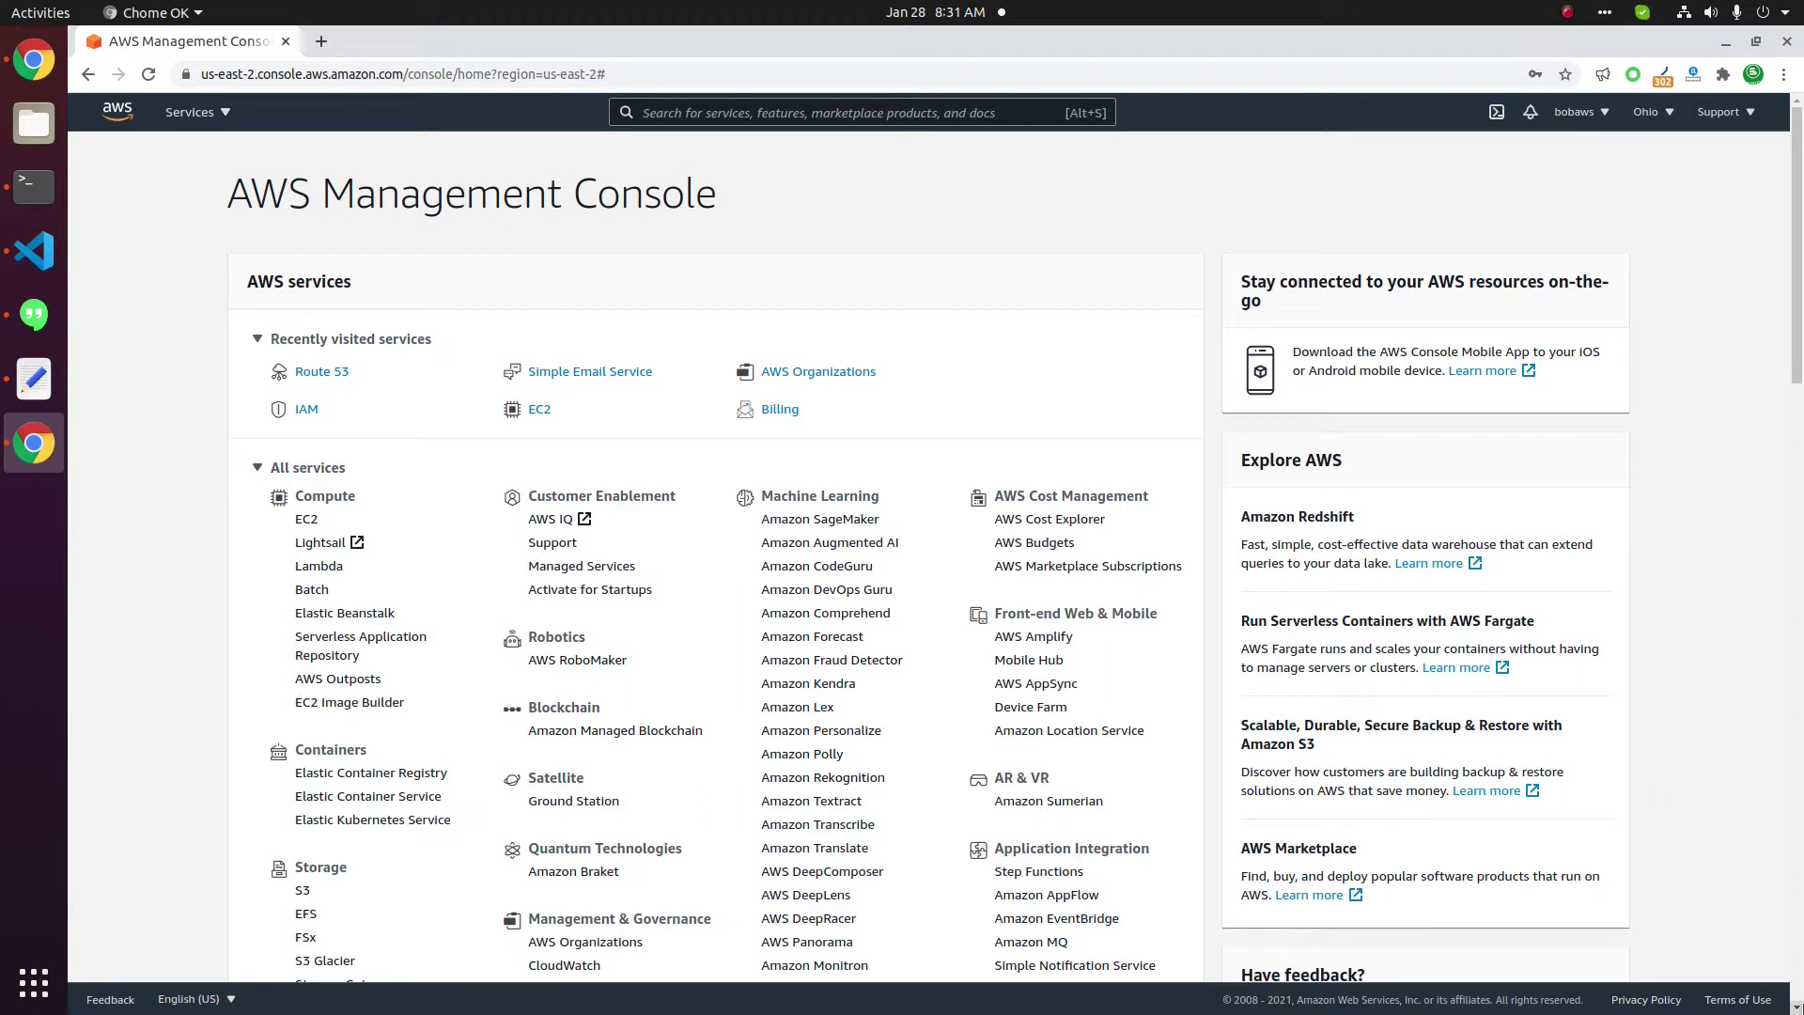
Bring up the drafted notes and review the two privateemail MX lines and the SPF TXT line.
{"action": "left_click", "coordinate": [34, 381]}
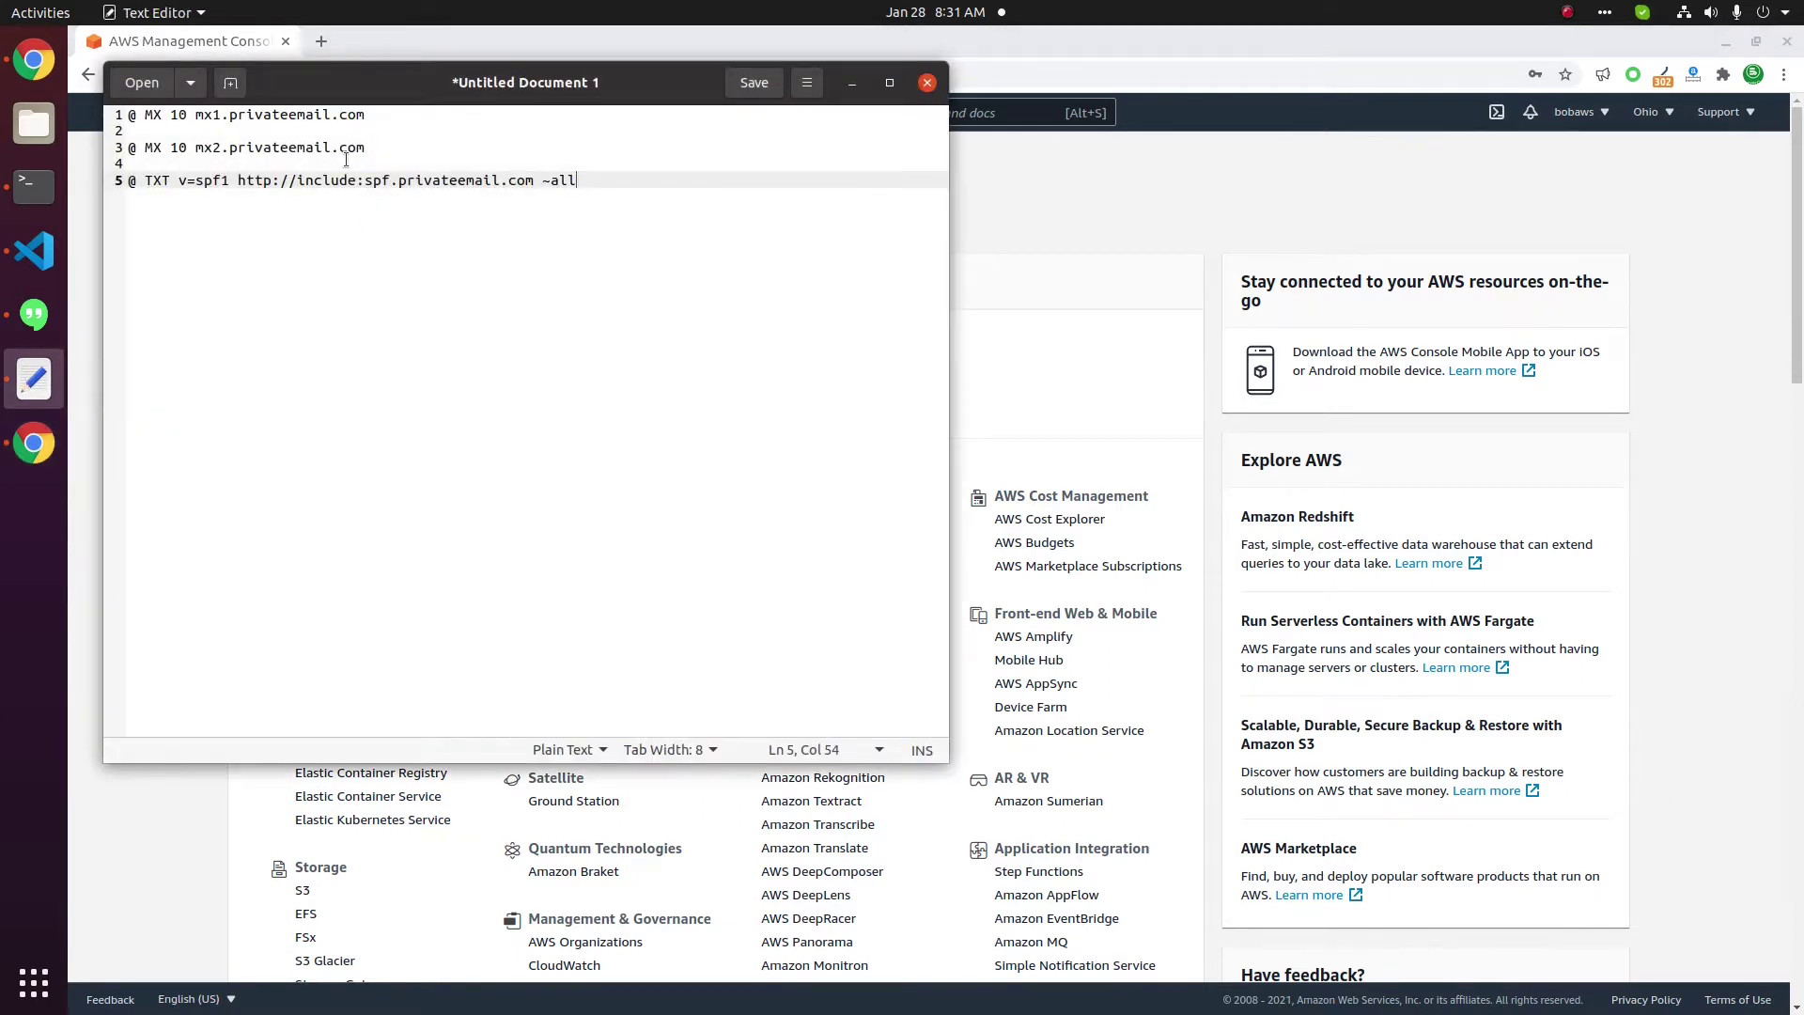
{"action": "left_click_drag", "start_coordinate": [396, 164], "coordinate": [124, 107]}
{"action": "left_click", "coordinate": [402, 180]}
{"action": "left_click", "coordinate": [627, 189]}
{"action": "left_click_drag", "start_coordinate": [627, 190], "coordinate": [127, 180]}
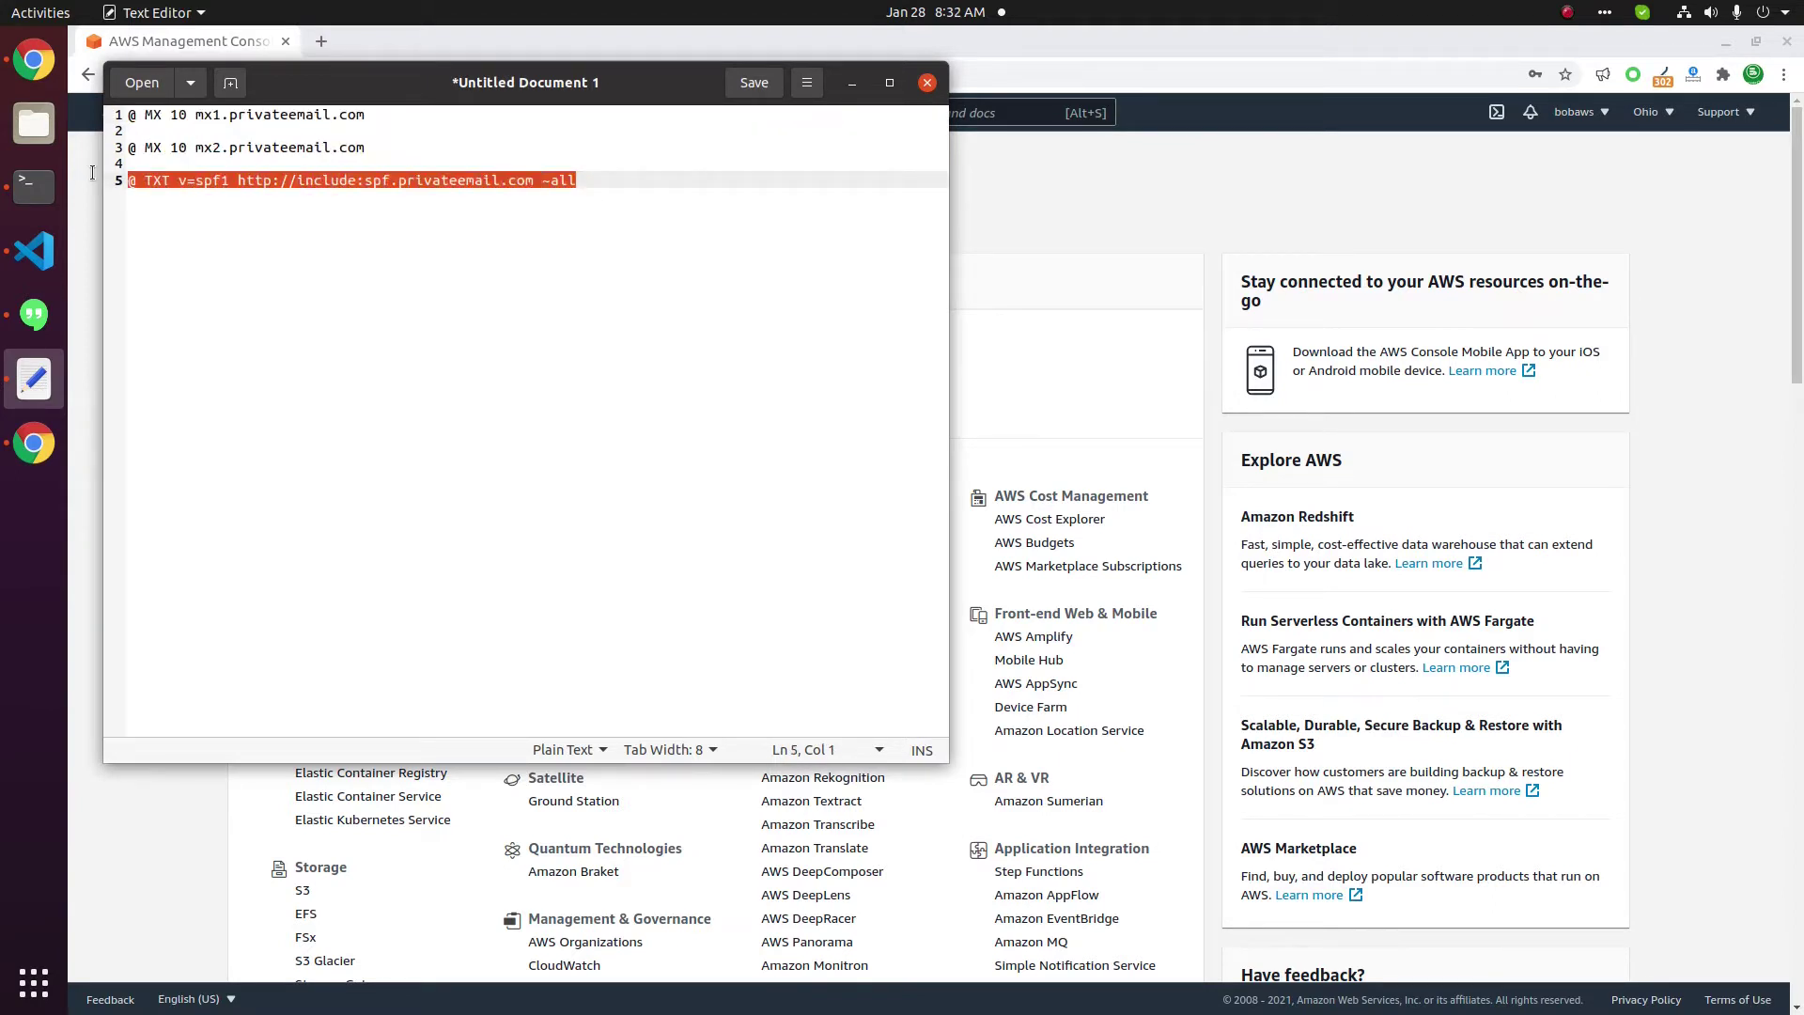
{"action": "left_click", "coordinate": [612, 226]}
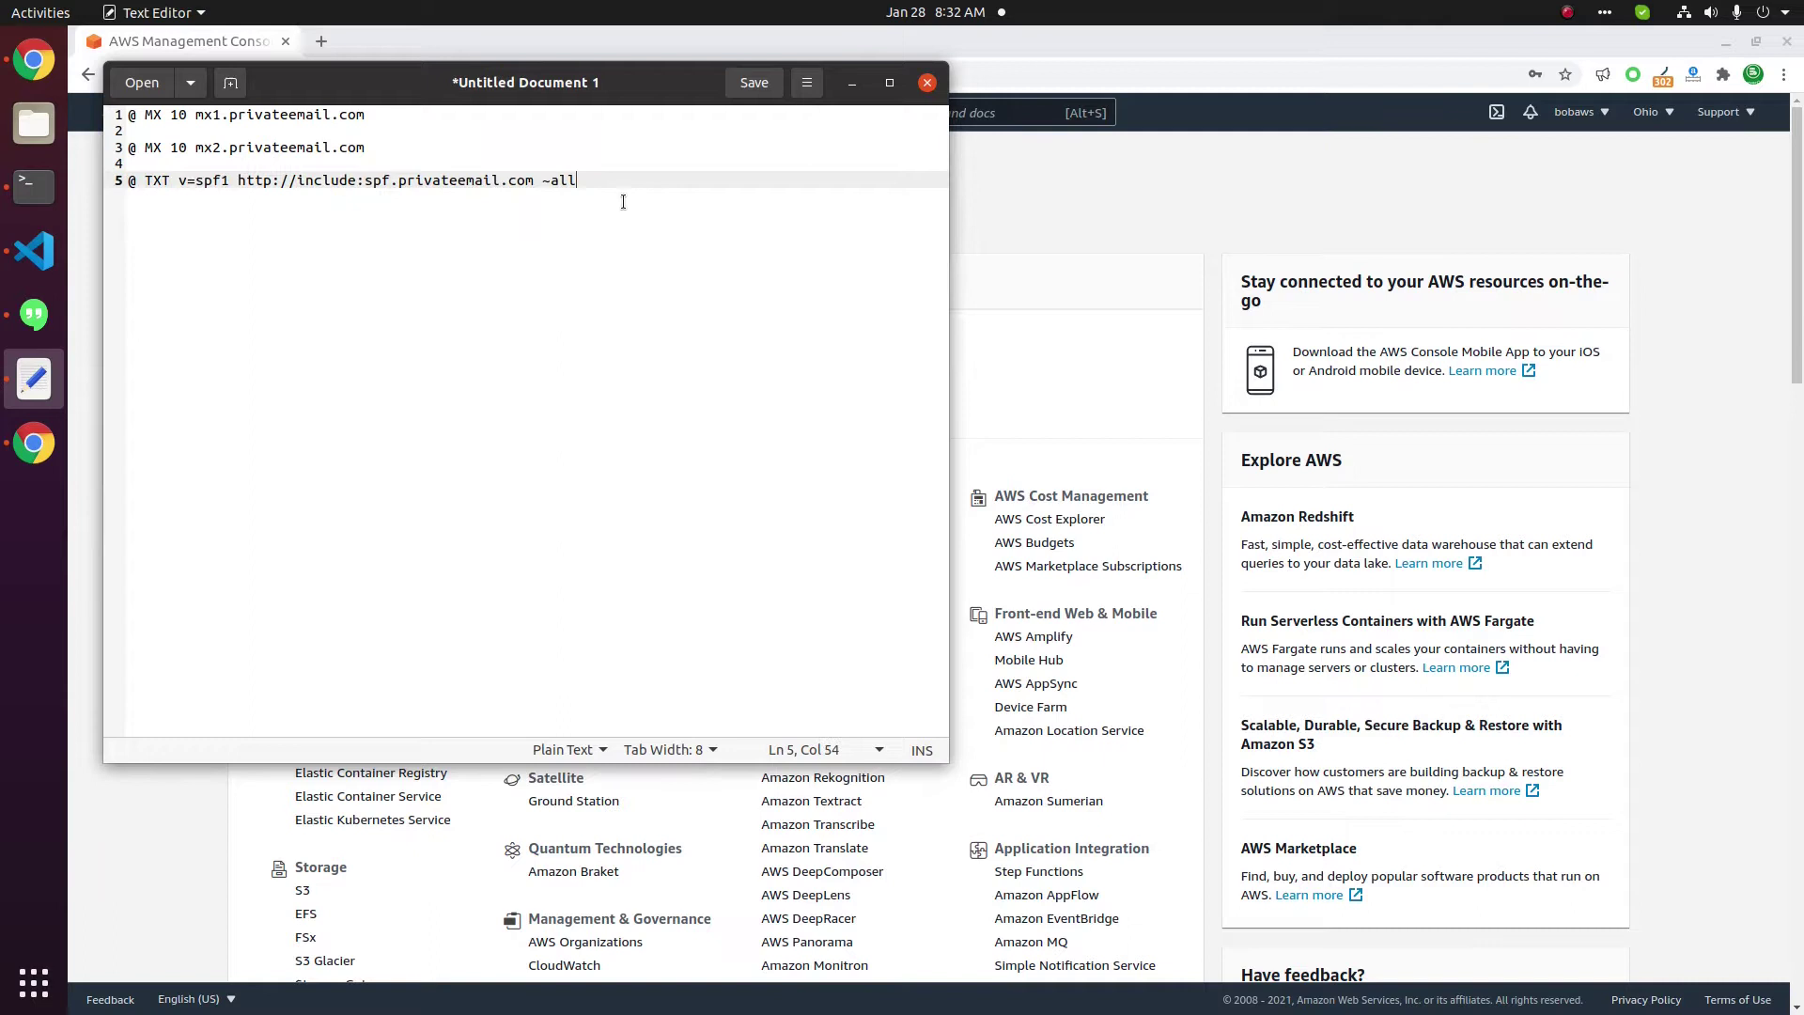
Move the notes window to the right side, beside the AWS console.
{"action": "left_click_drag", "start_coordinate": [602, 94], "coordinate": [1292, 337]}
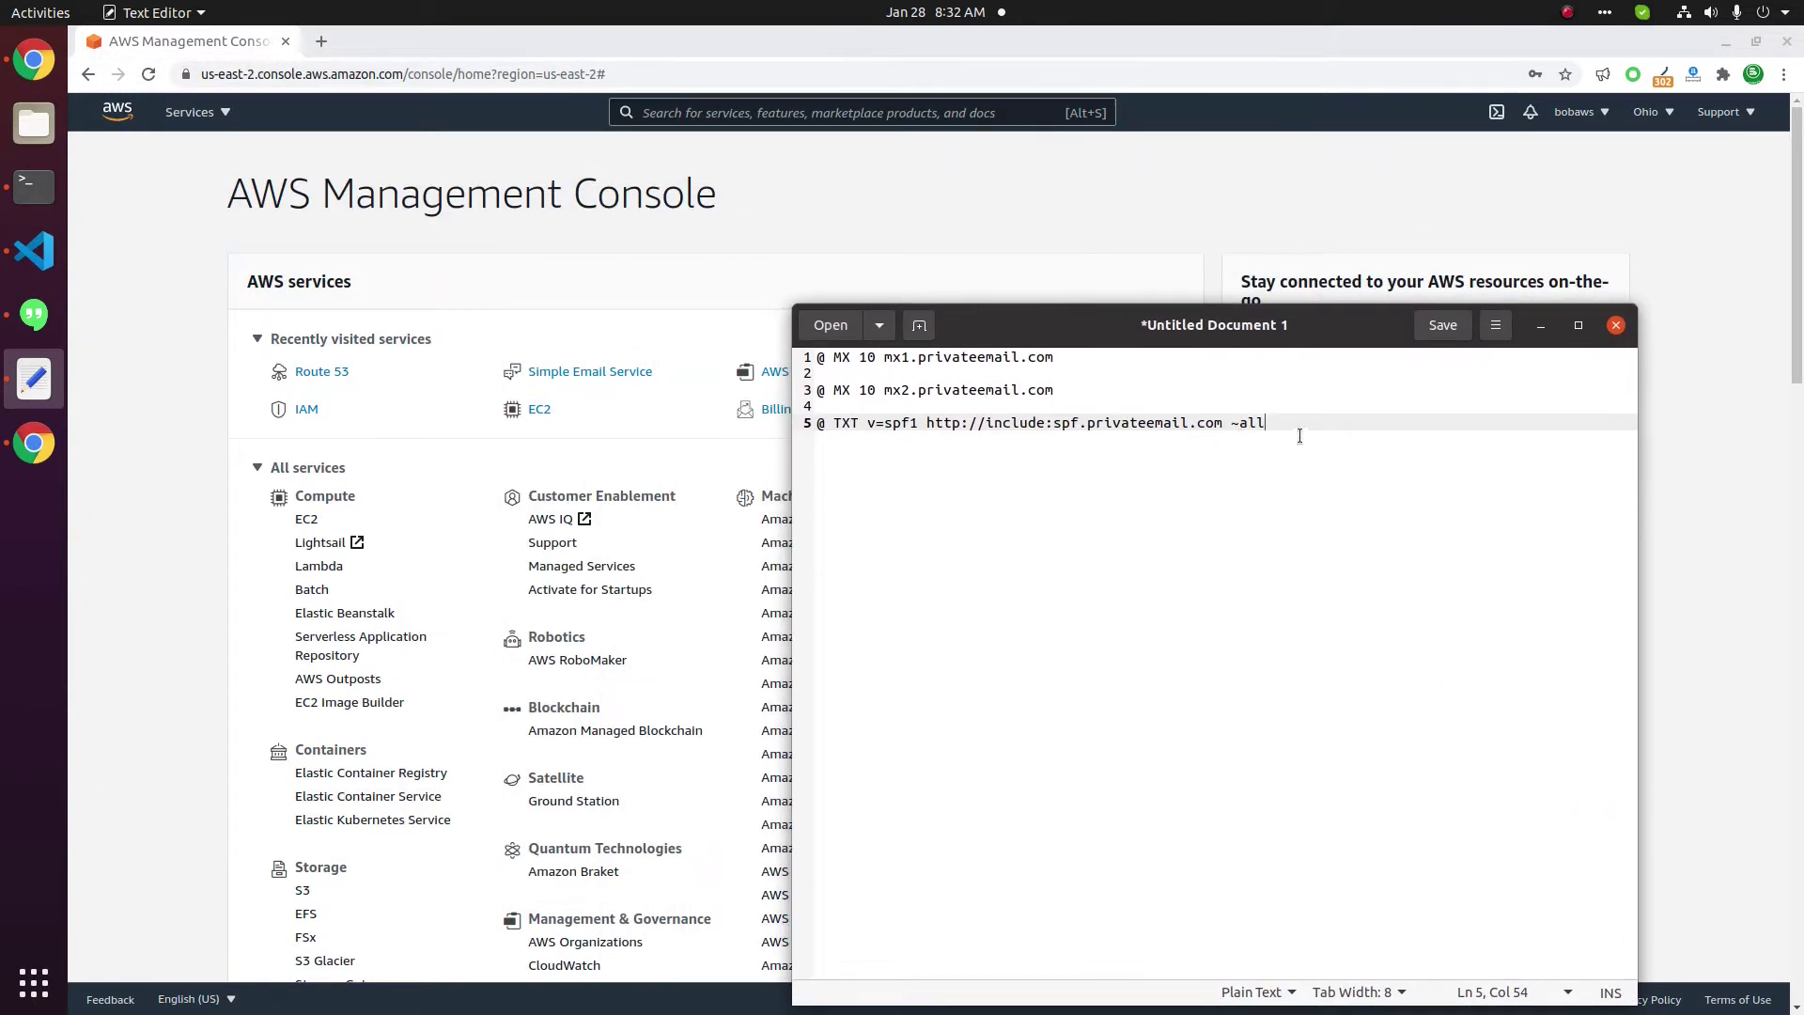
{"action": "left_click_drag", "start_coordinate": [1297, 434], "coordinate": [843, 355]}
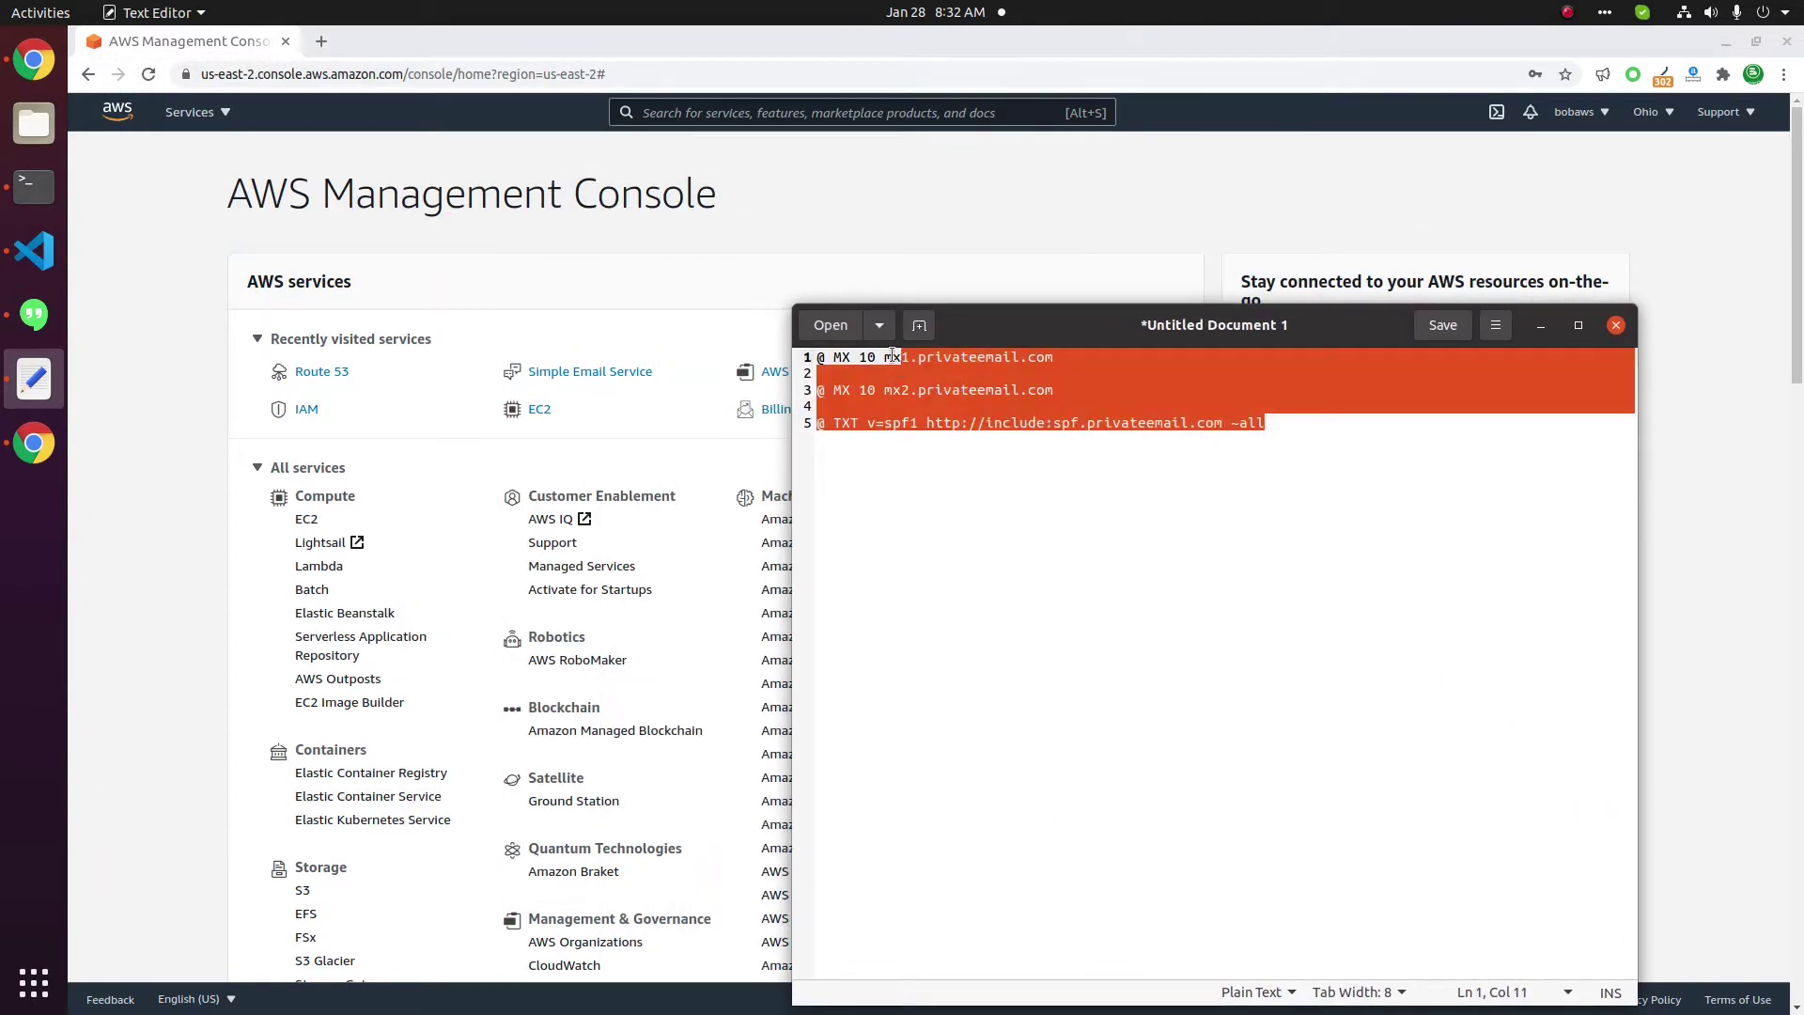
{"action": "left_click", "coordinate": [1294, 431]}
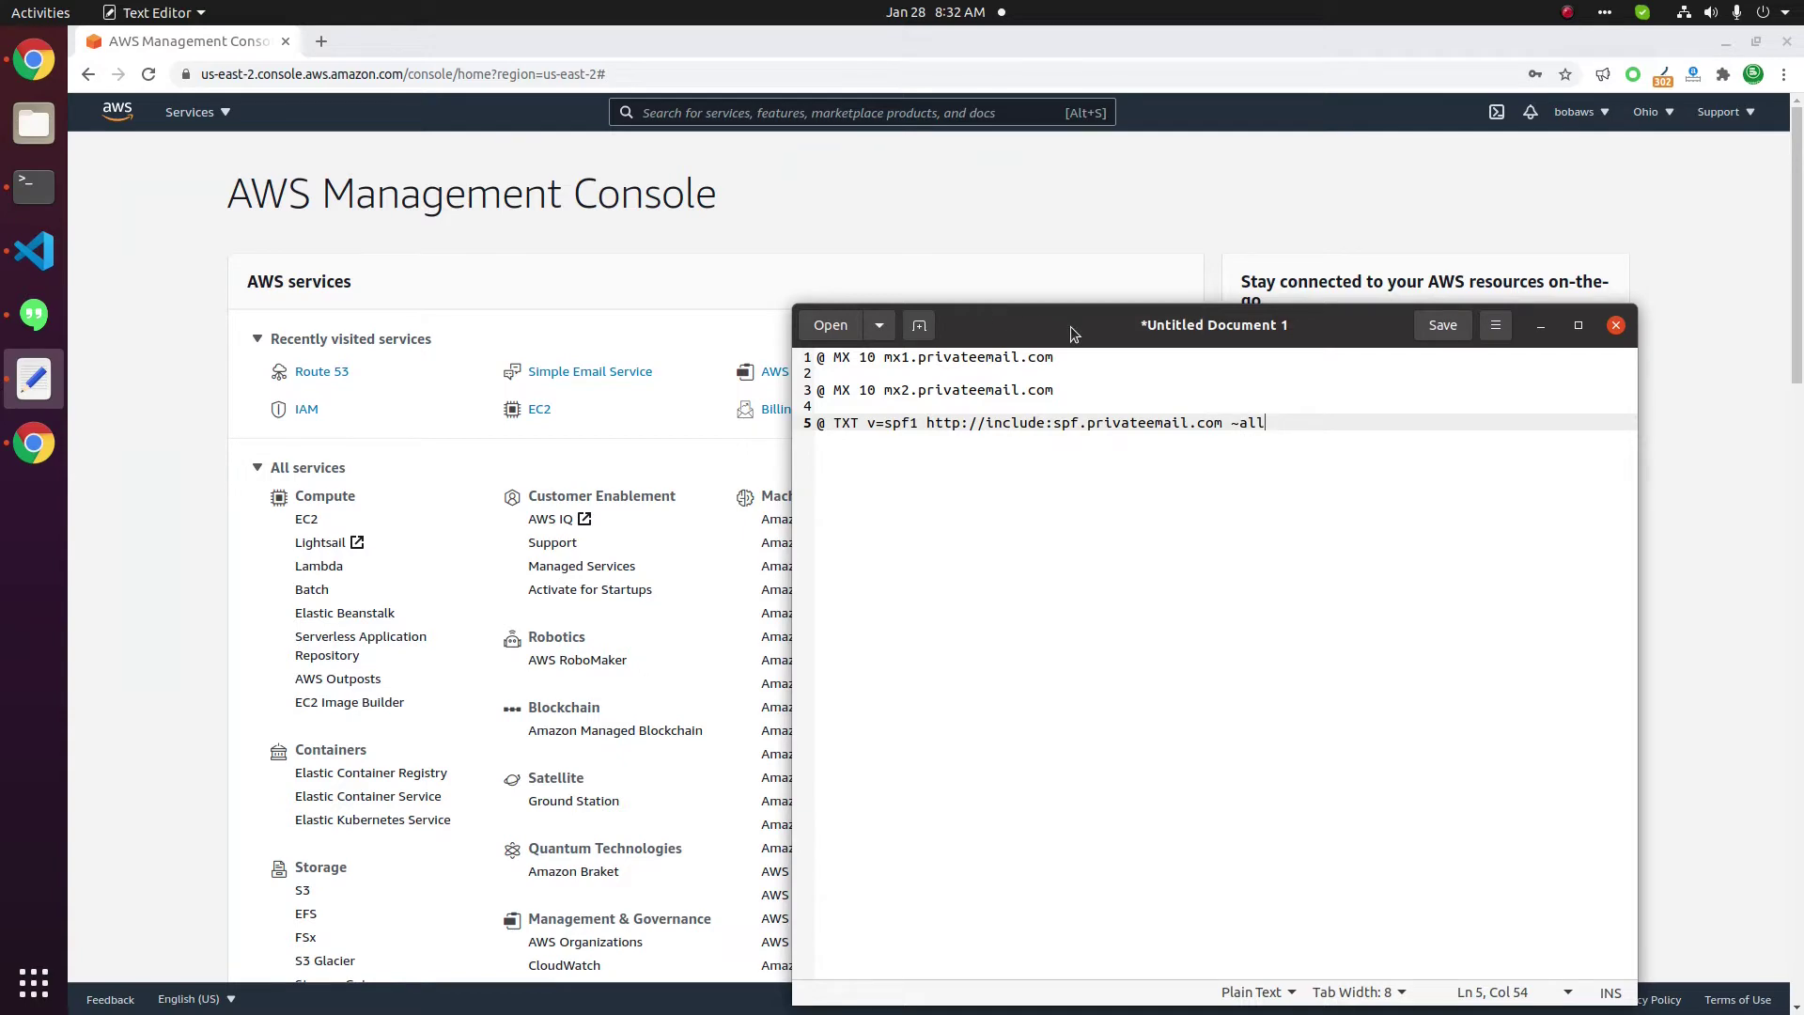
Open Route 53 from the AWS console and list its three hosted zones.
{"action": "left_click", "coordinate": [968, 143]}
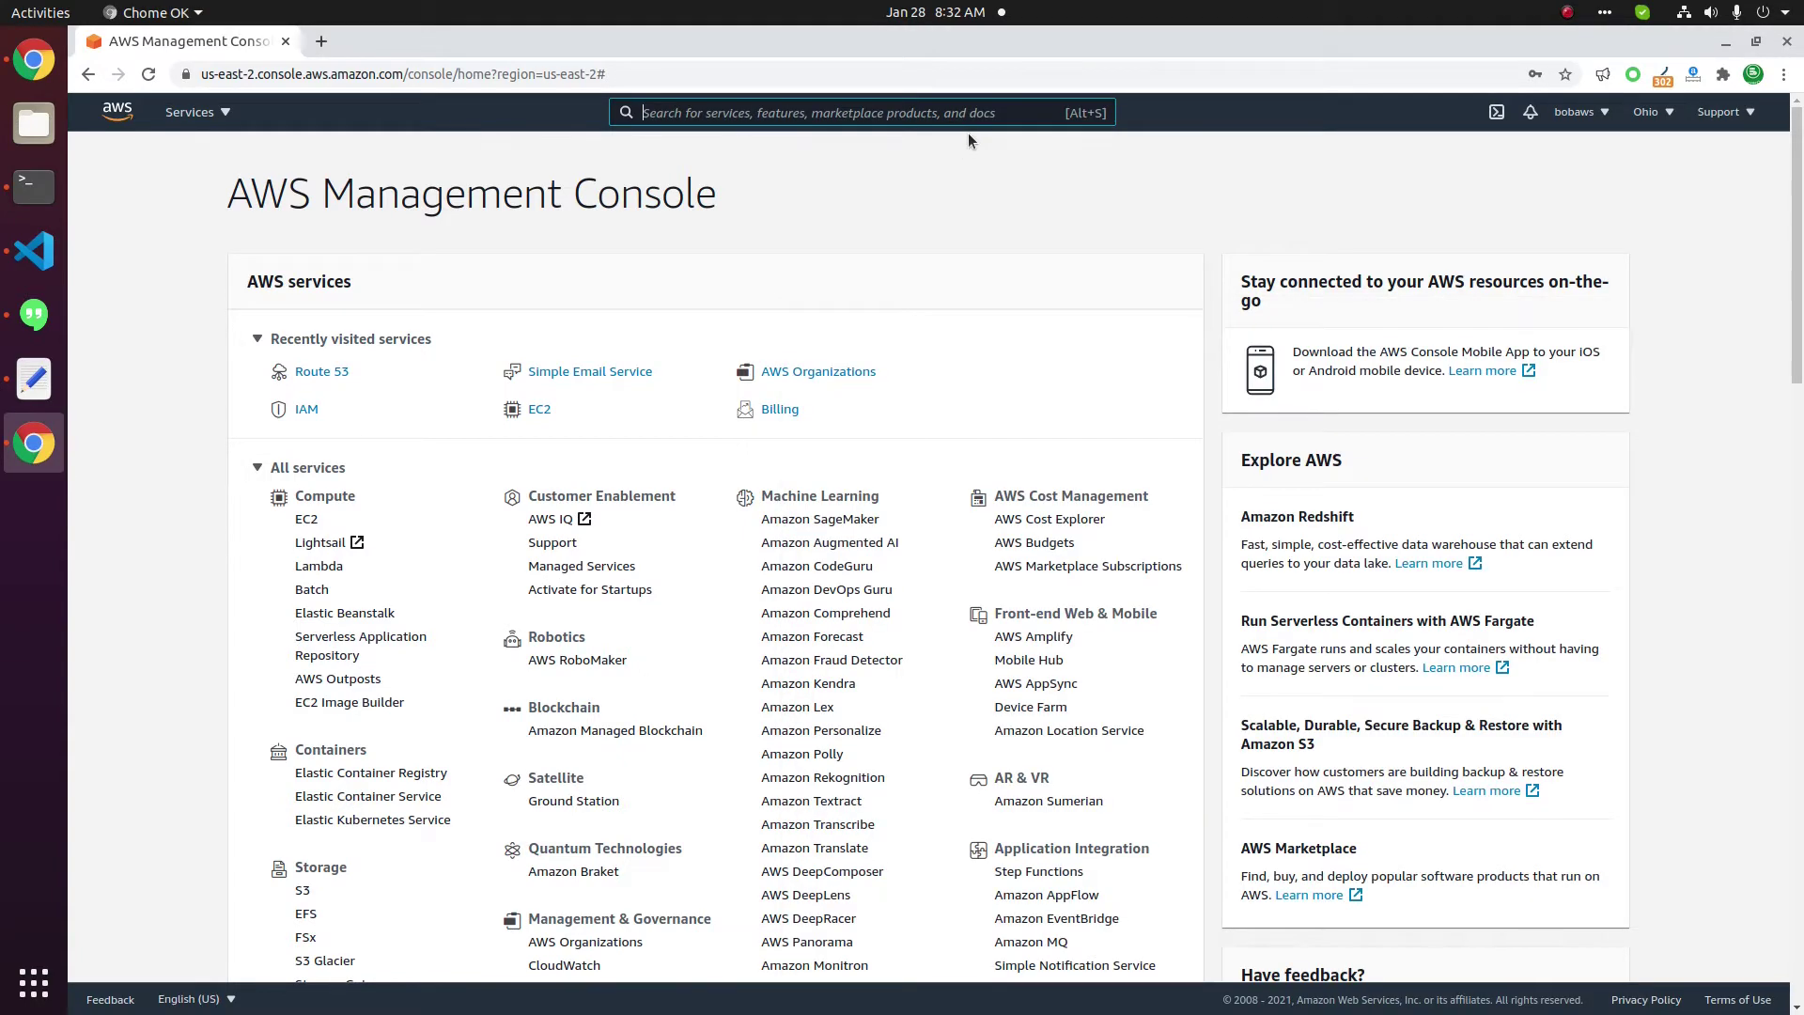
{"action": "type", "text": "route"}
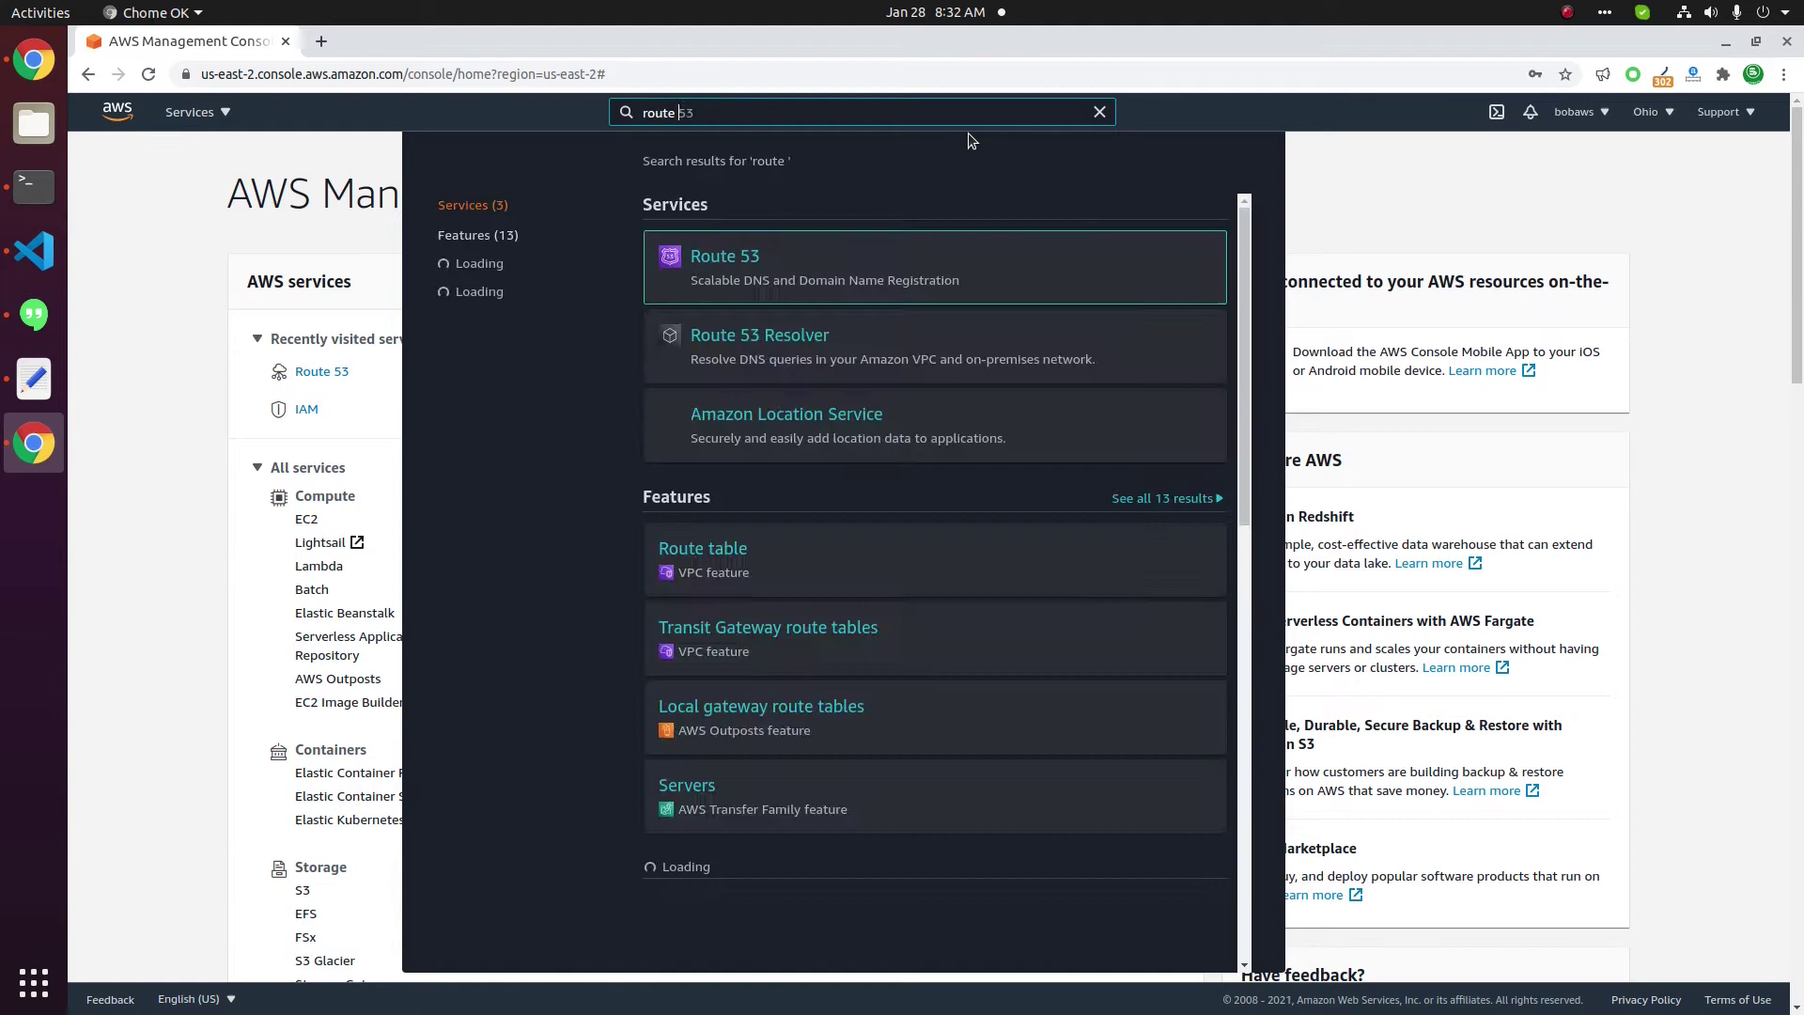
{"action": "left_click", "coordinate": [781, 249]}
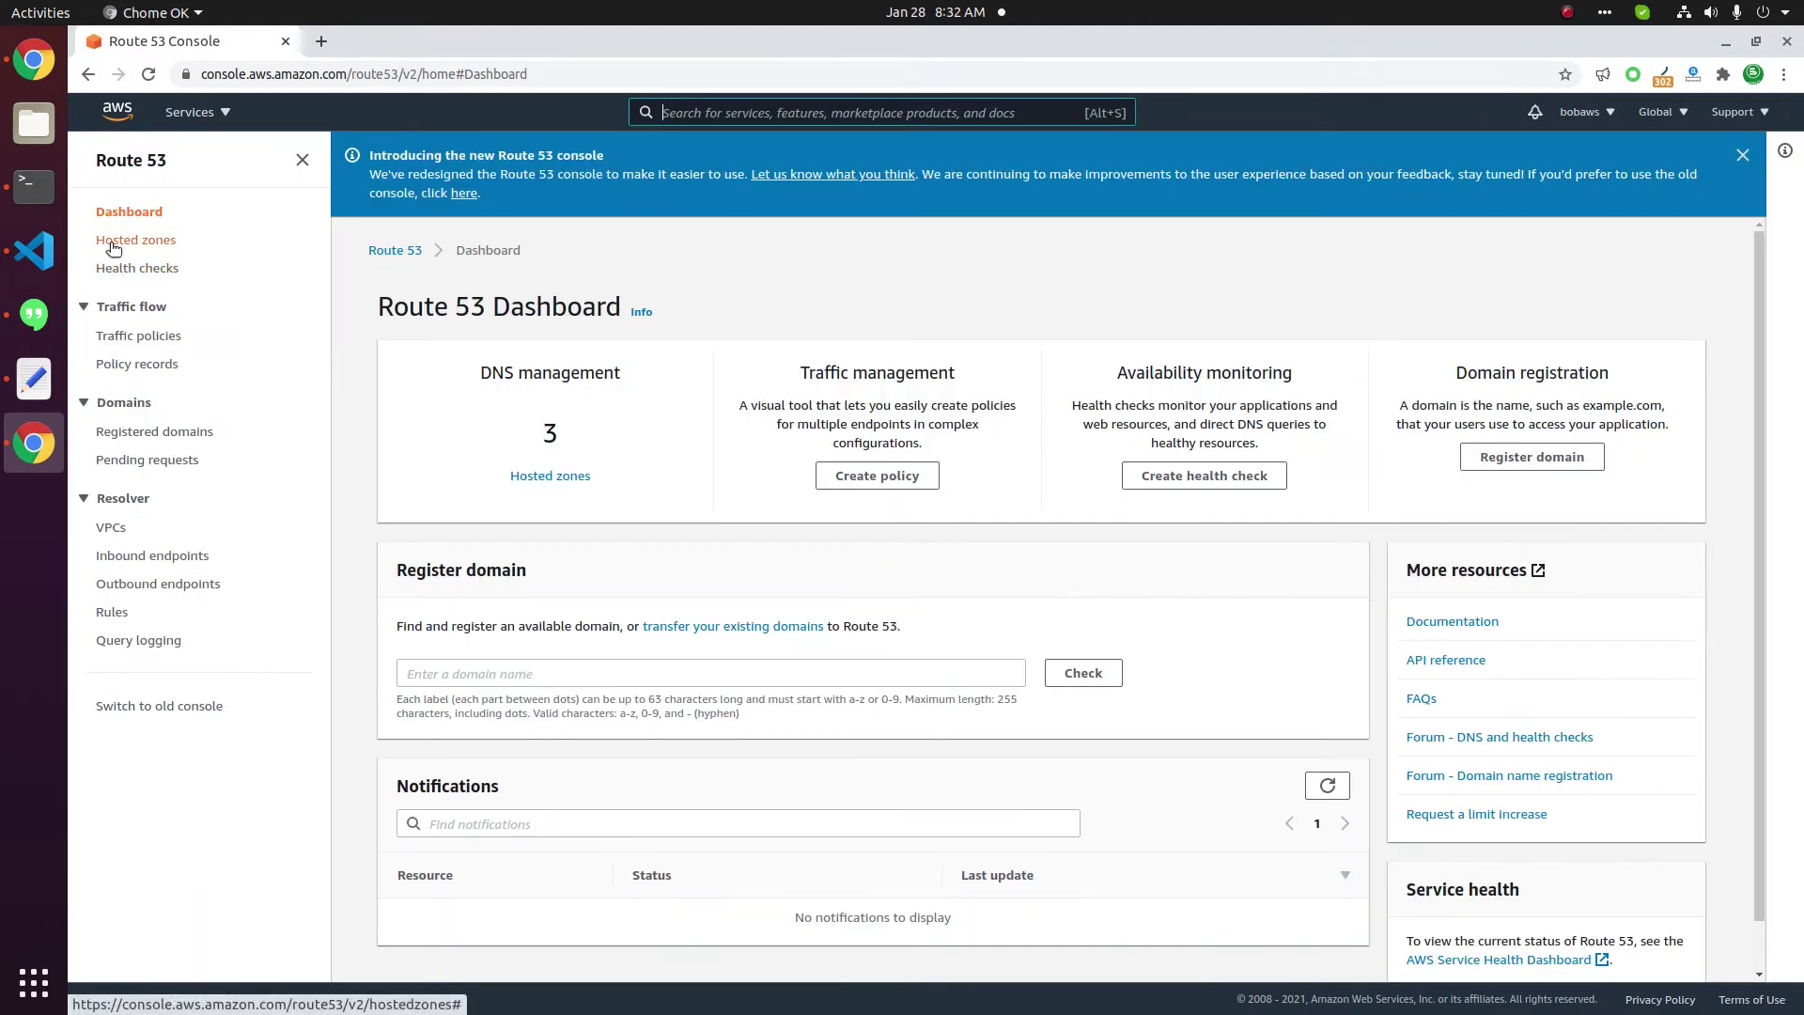
{"action": "left_click", "coordinate": [117, 243]}
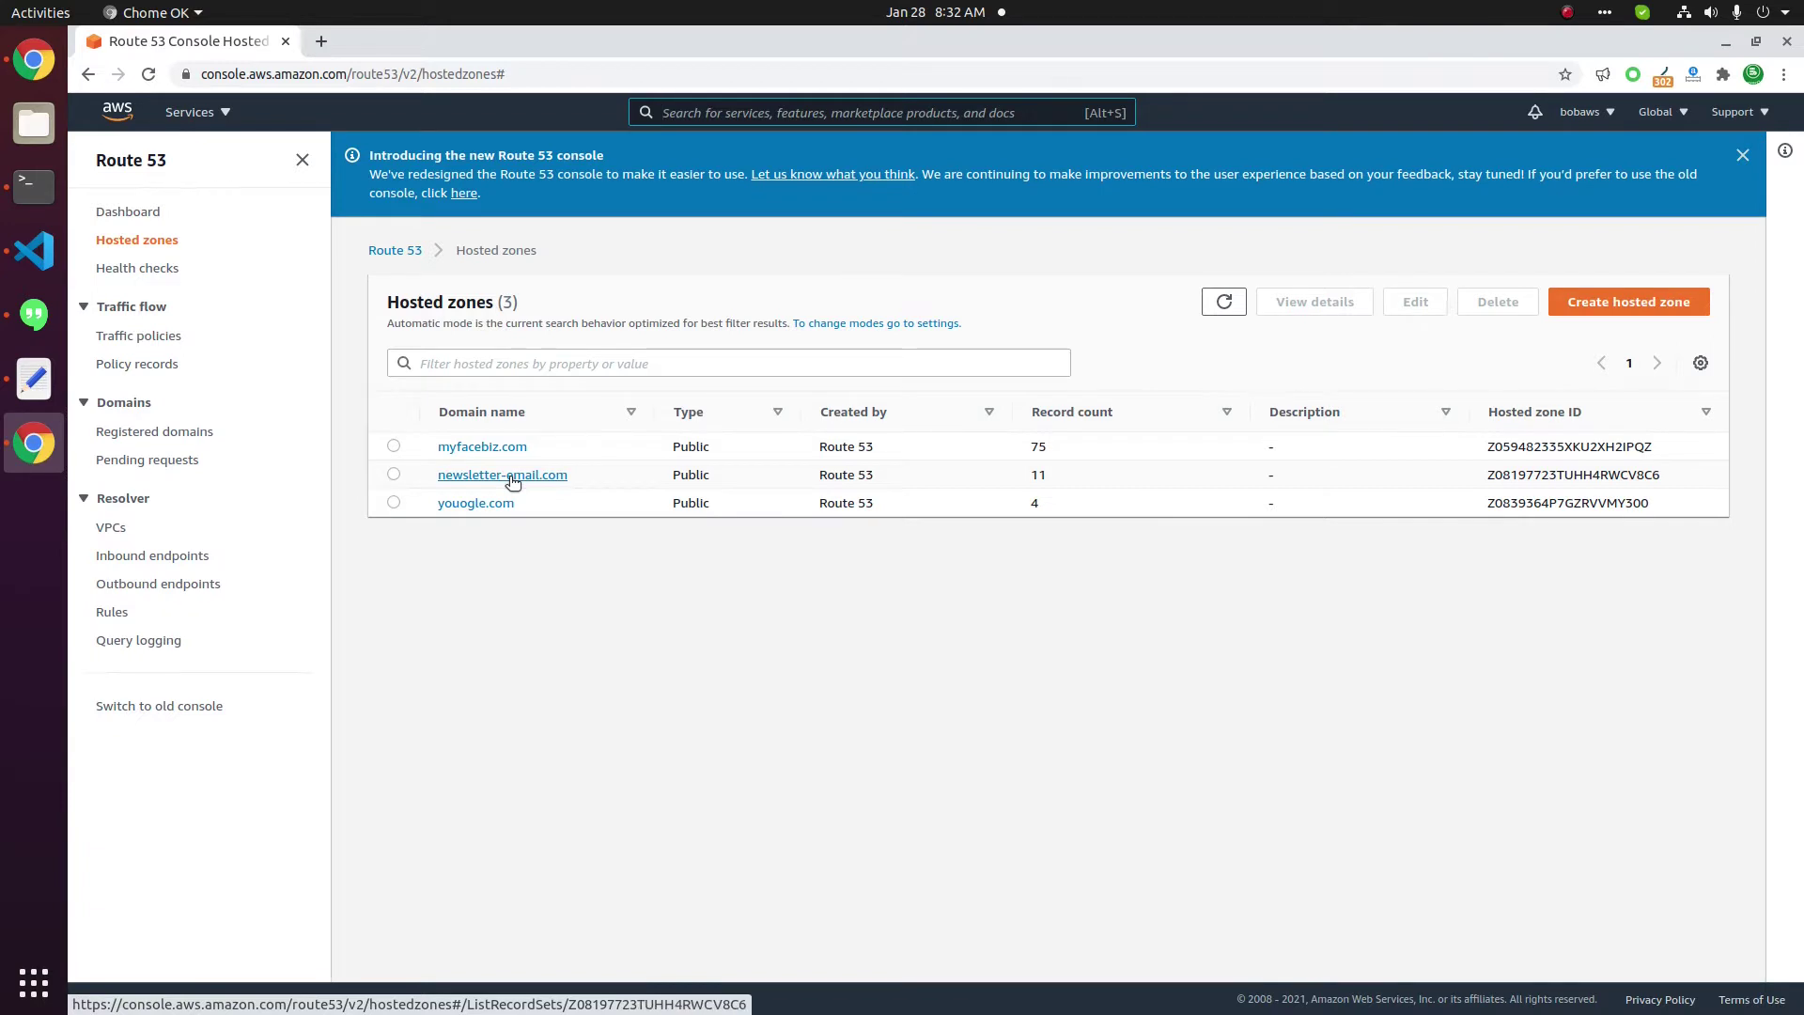
Delete the aspmx.l.google.com MX record from the newsletter-email.com hosted zone.
{"action": "left_click", "coordinate": [512, 476]}
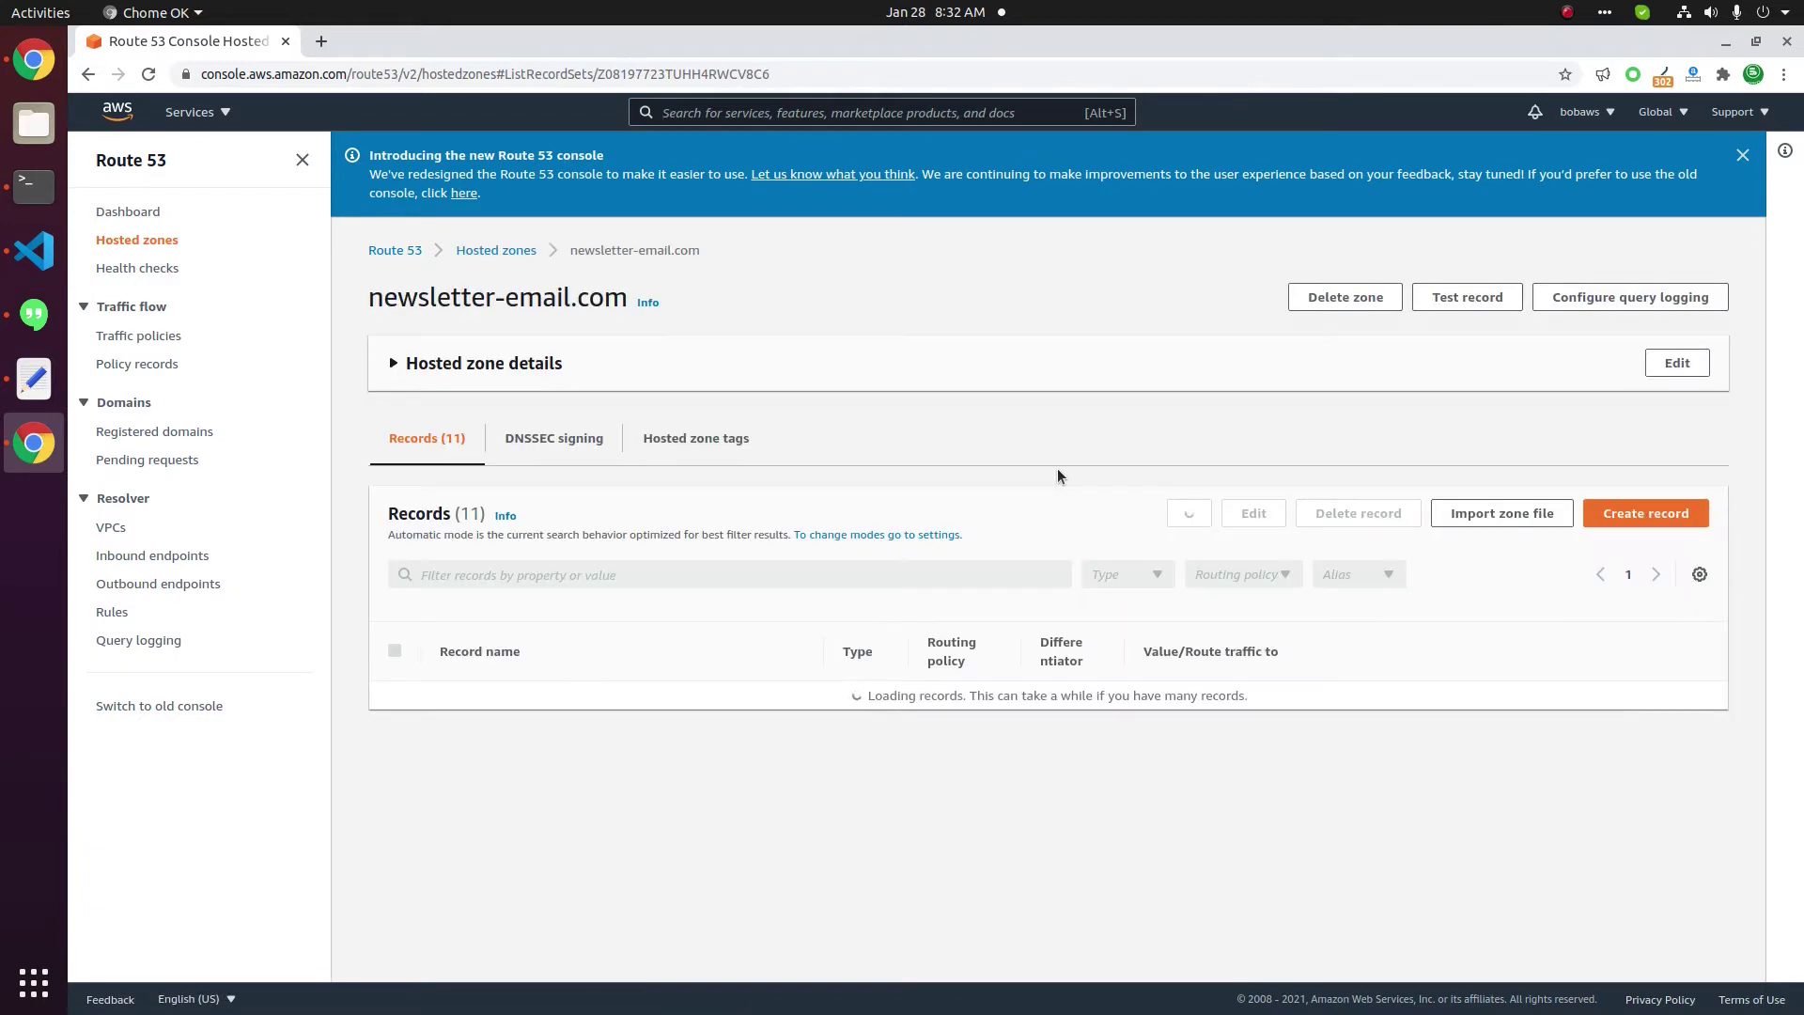
{"action": "scroll", "coordinate": [1146, 451], "scroll_direction": "down", "scroll_amount": 2}
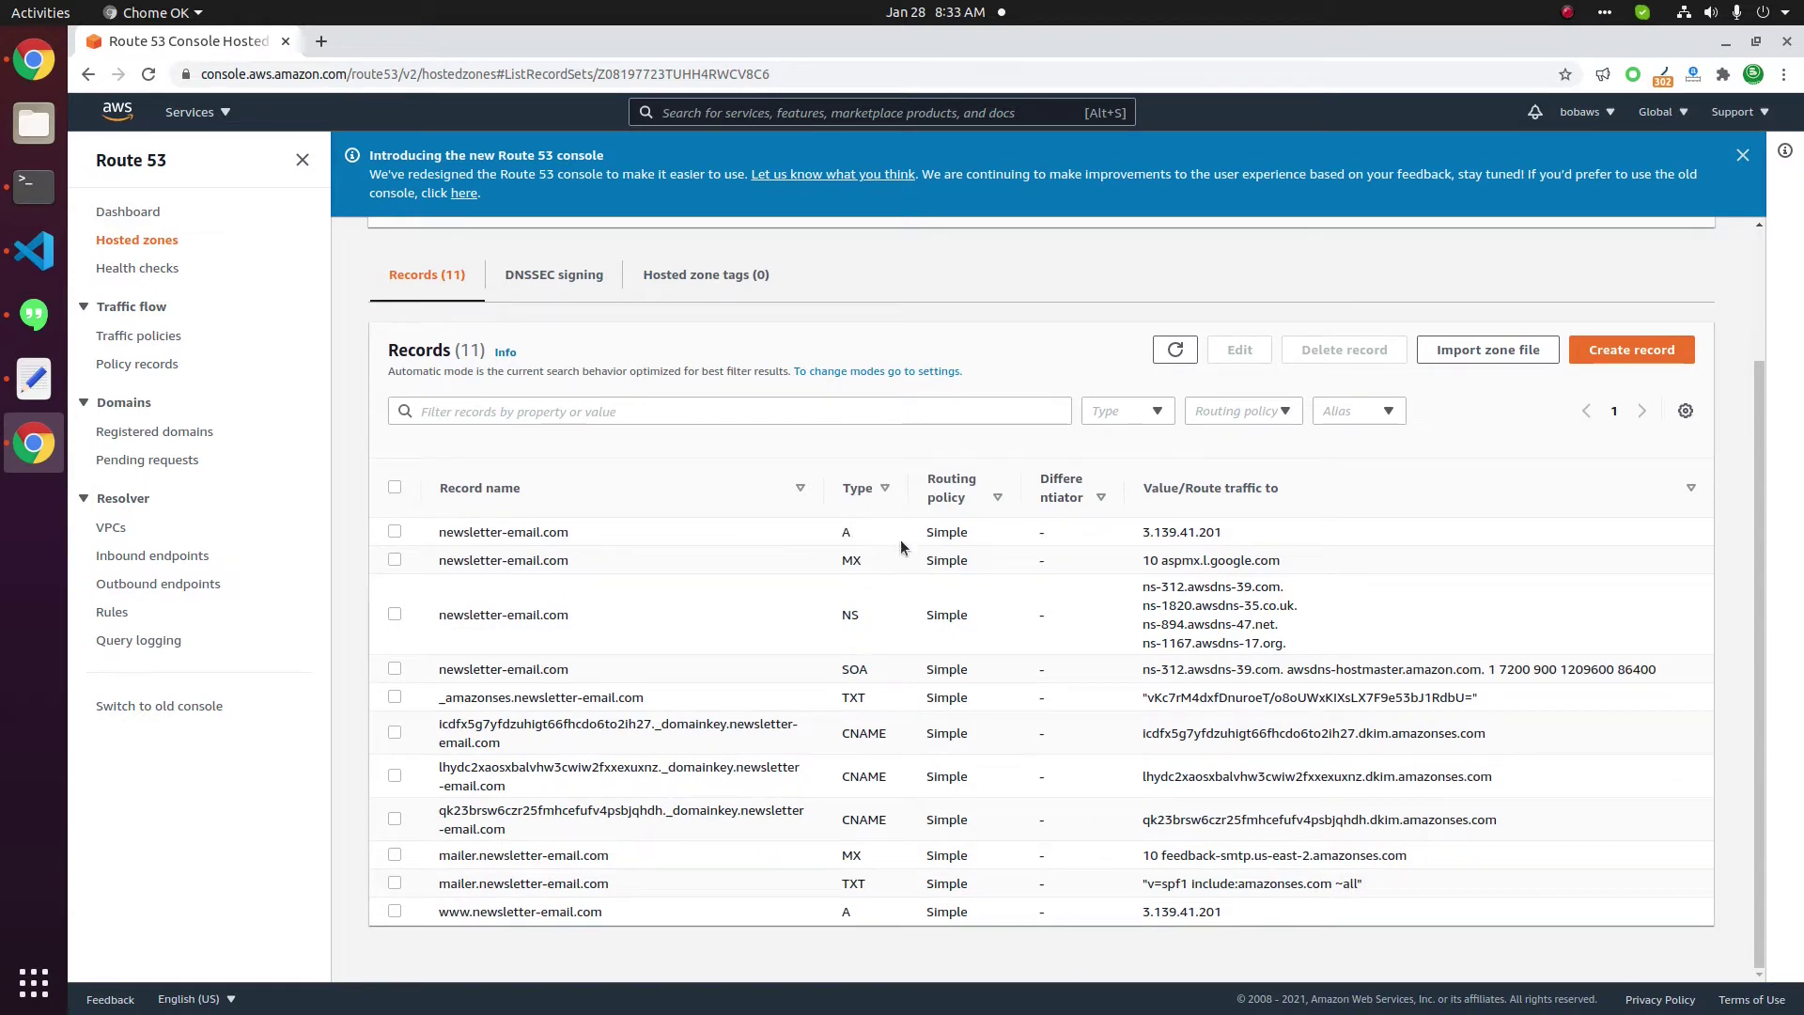
{"action": "left_click", "coordinate": [393, 560]}
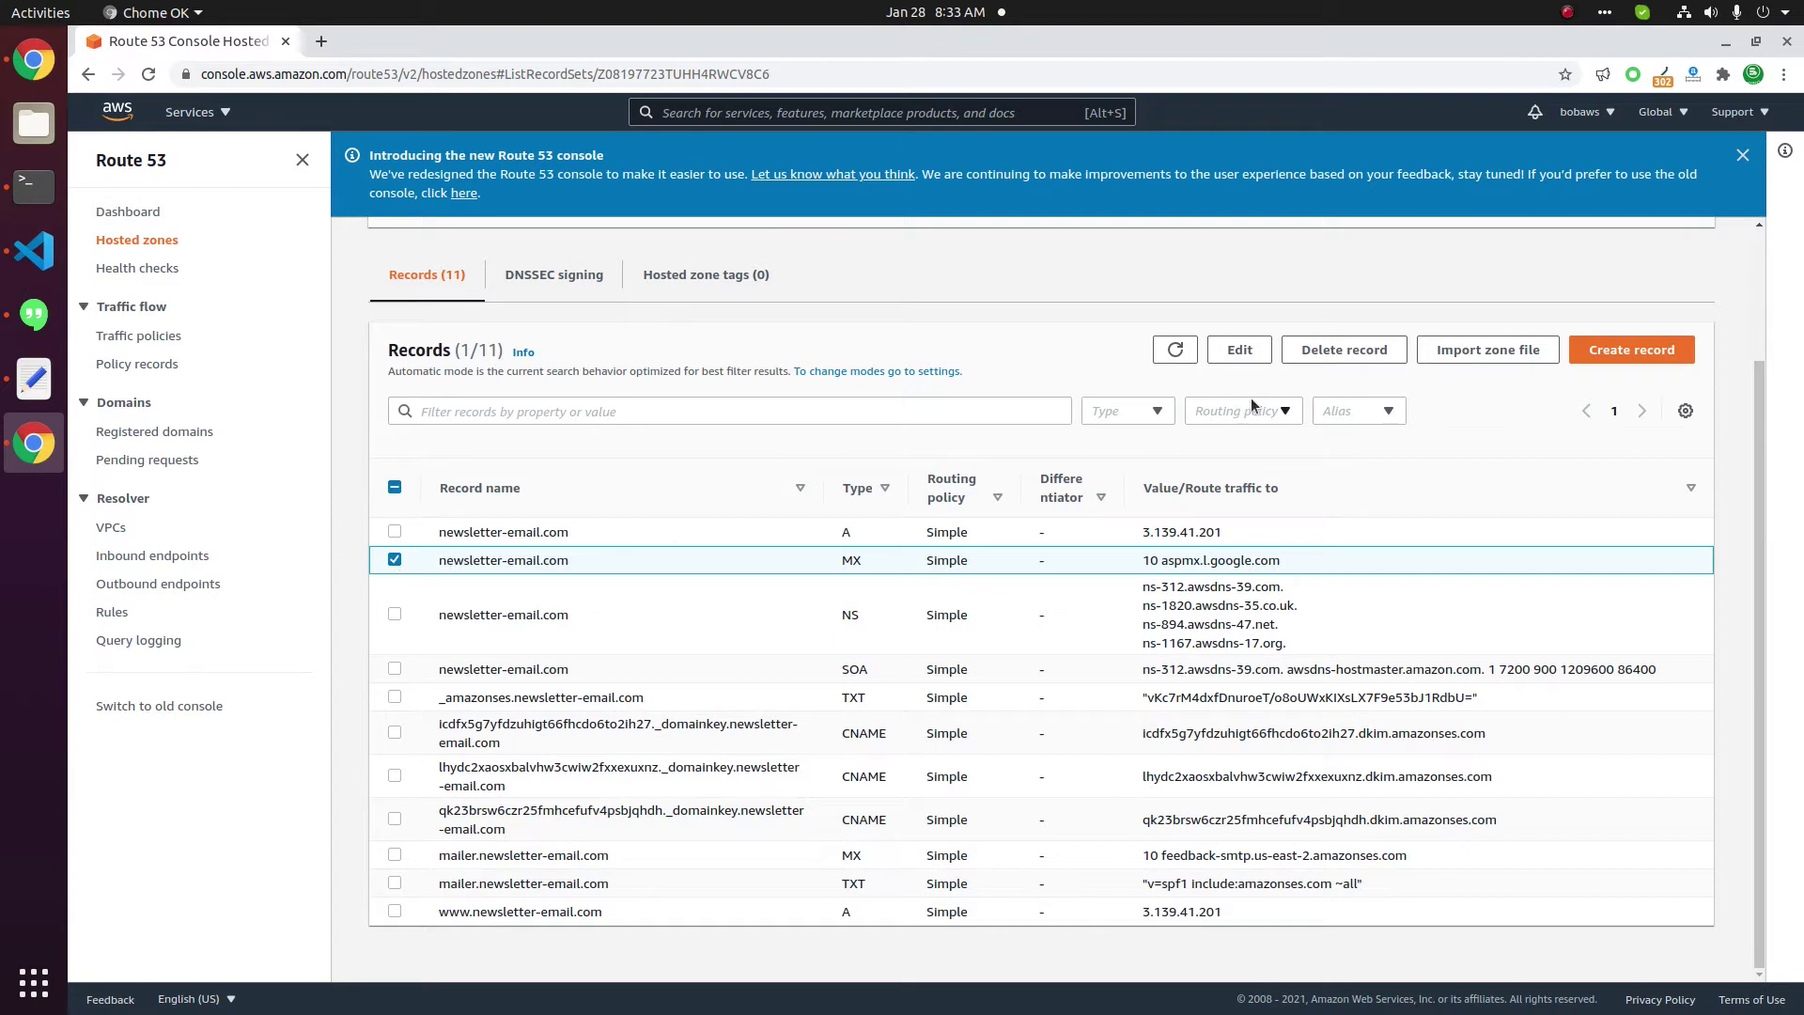
{"action": "left_click", "coordinate": [1324, 355]}
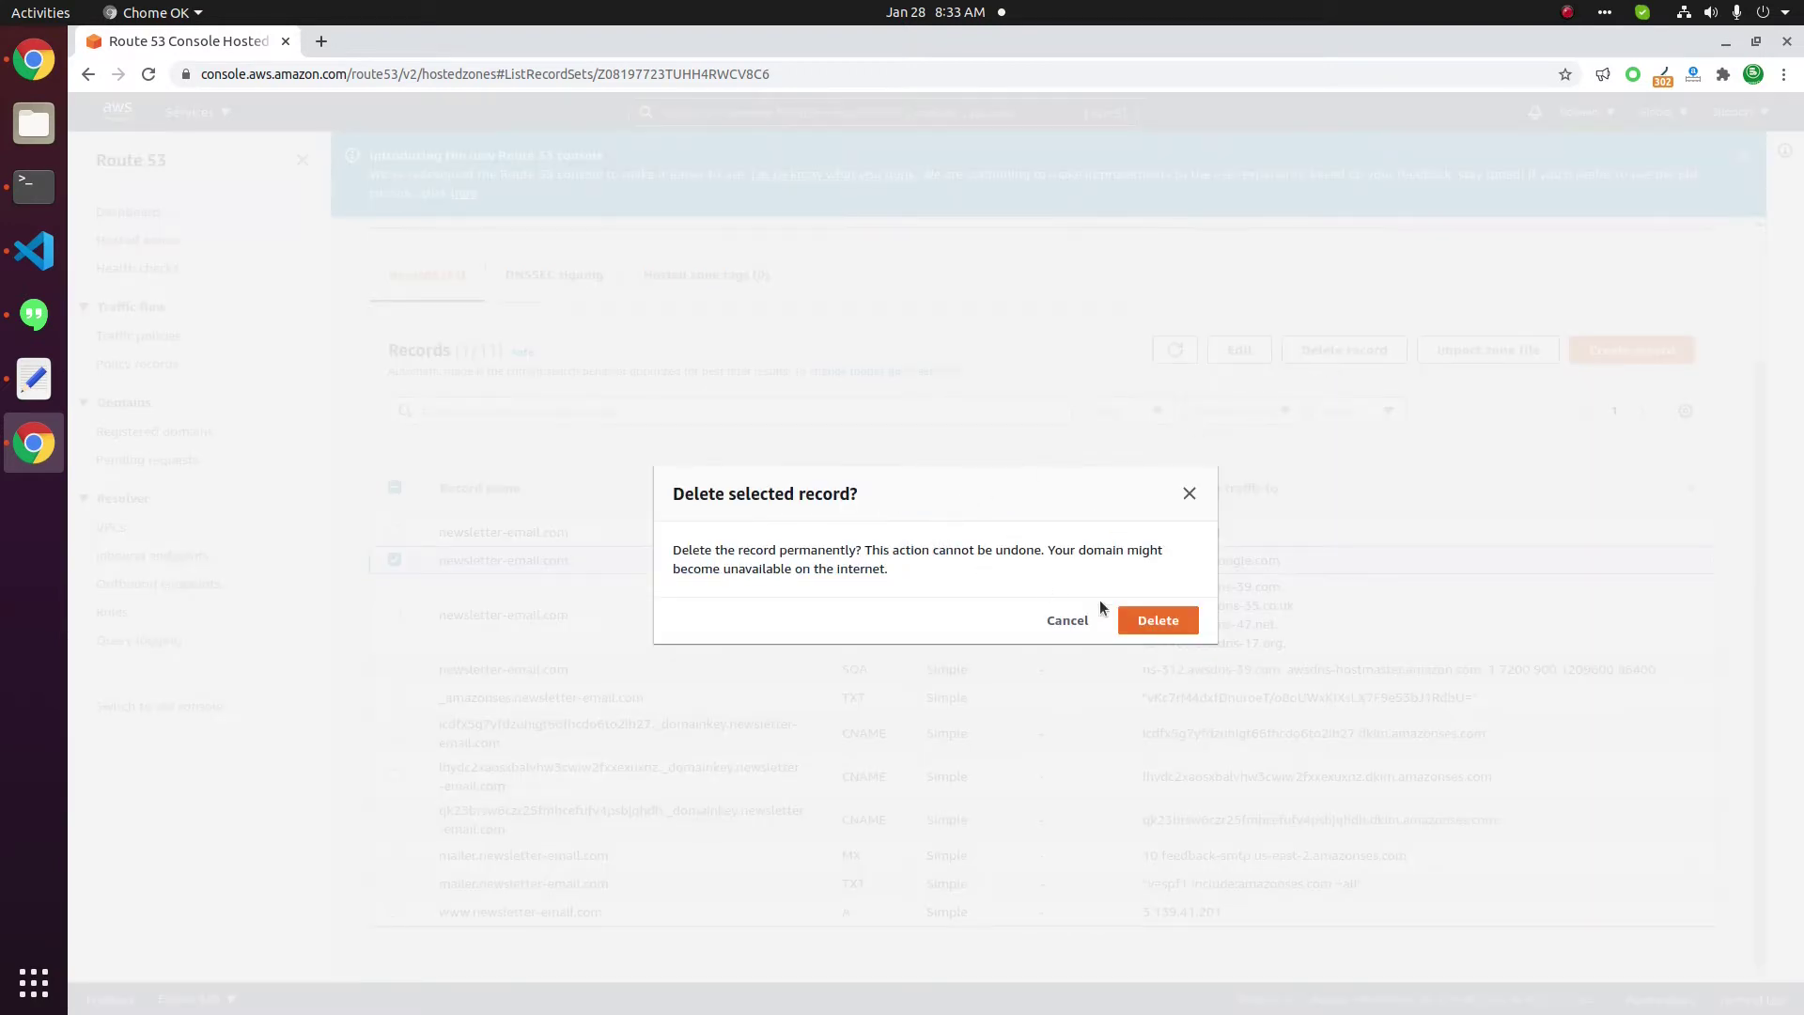
{"action": "left_click", "coordinate": [1139, 621]}
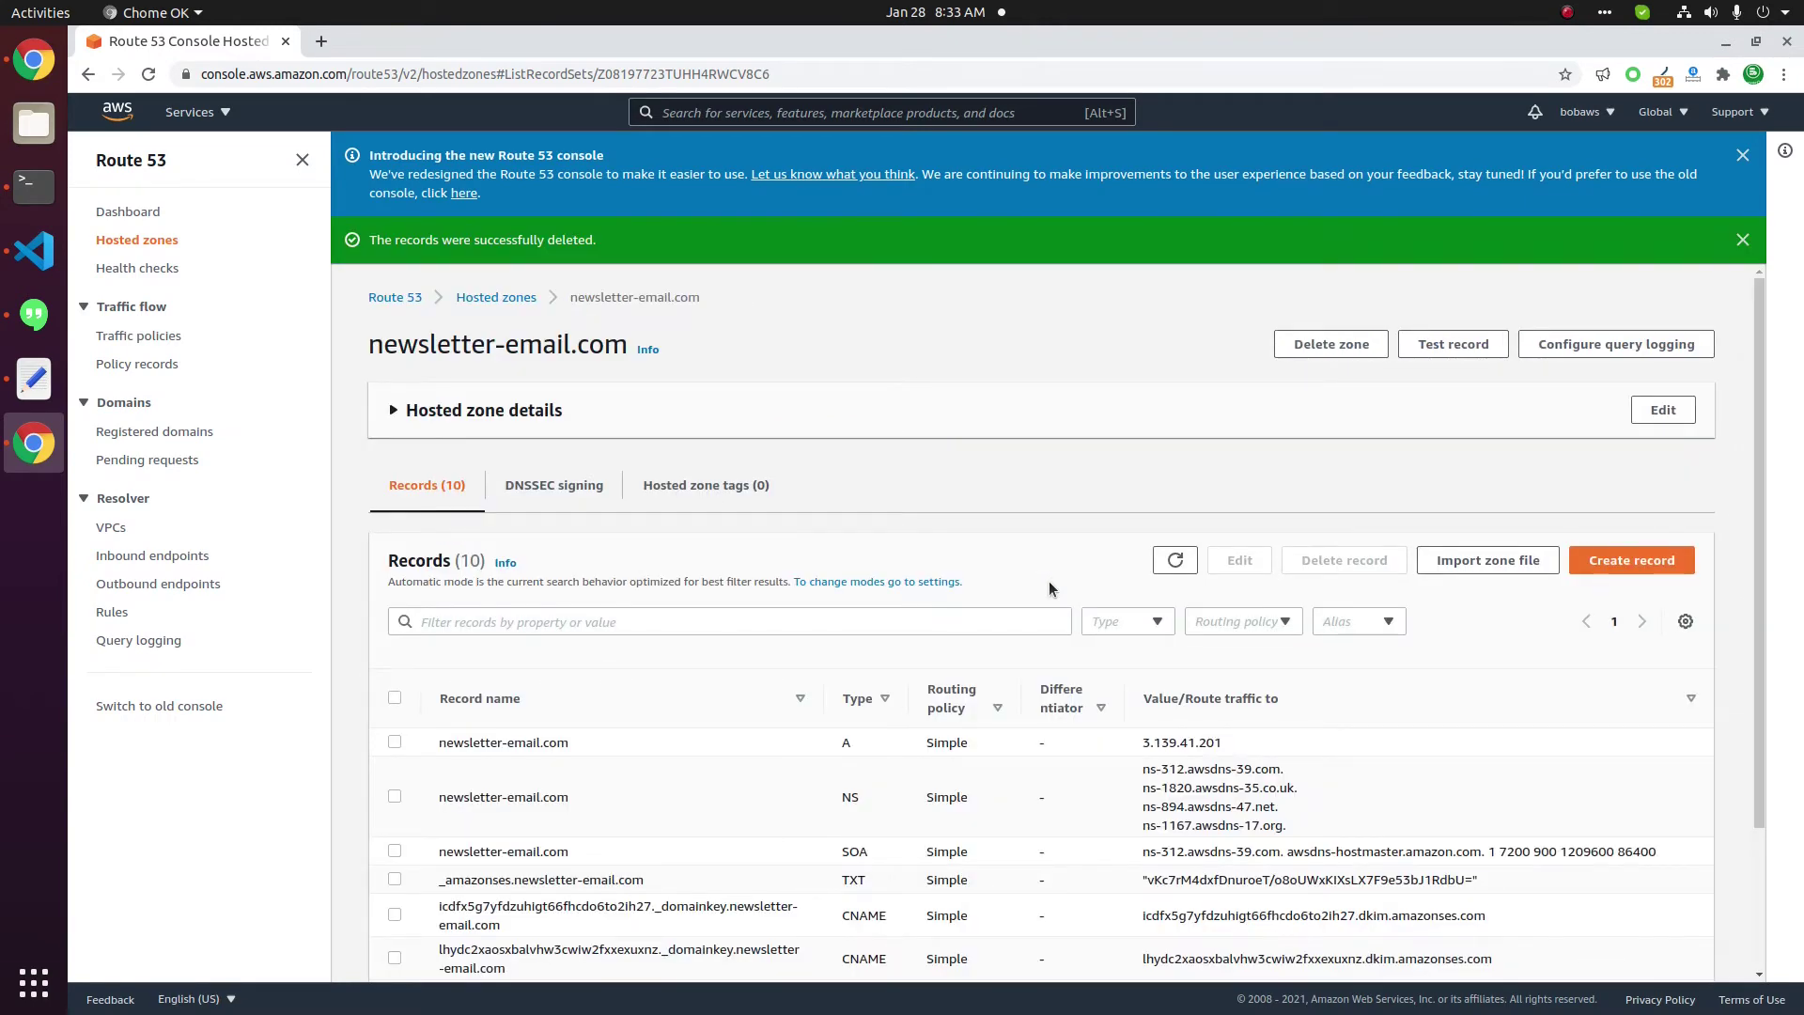
{"action": "scroll", "coordinate": [1354, 558], "scroll_direction": "down", "scroll_amount": 3}
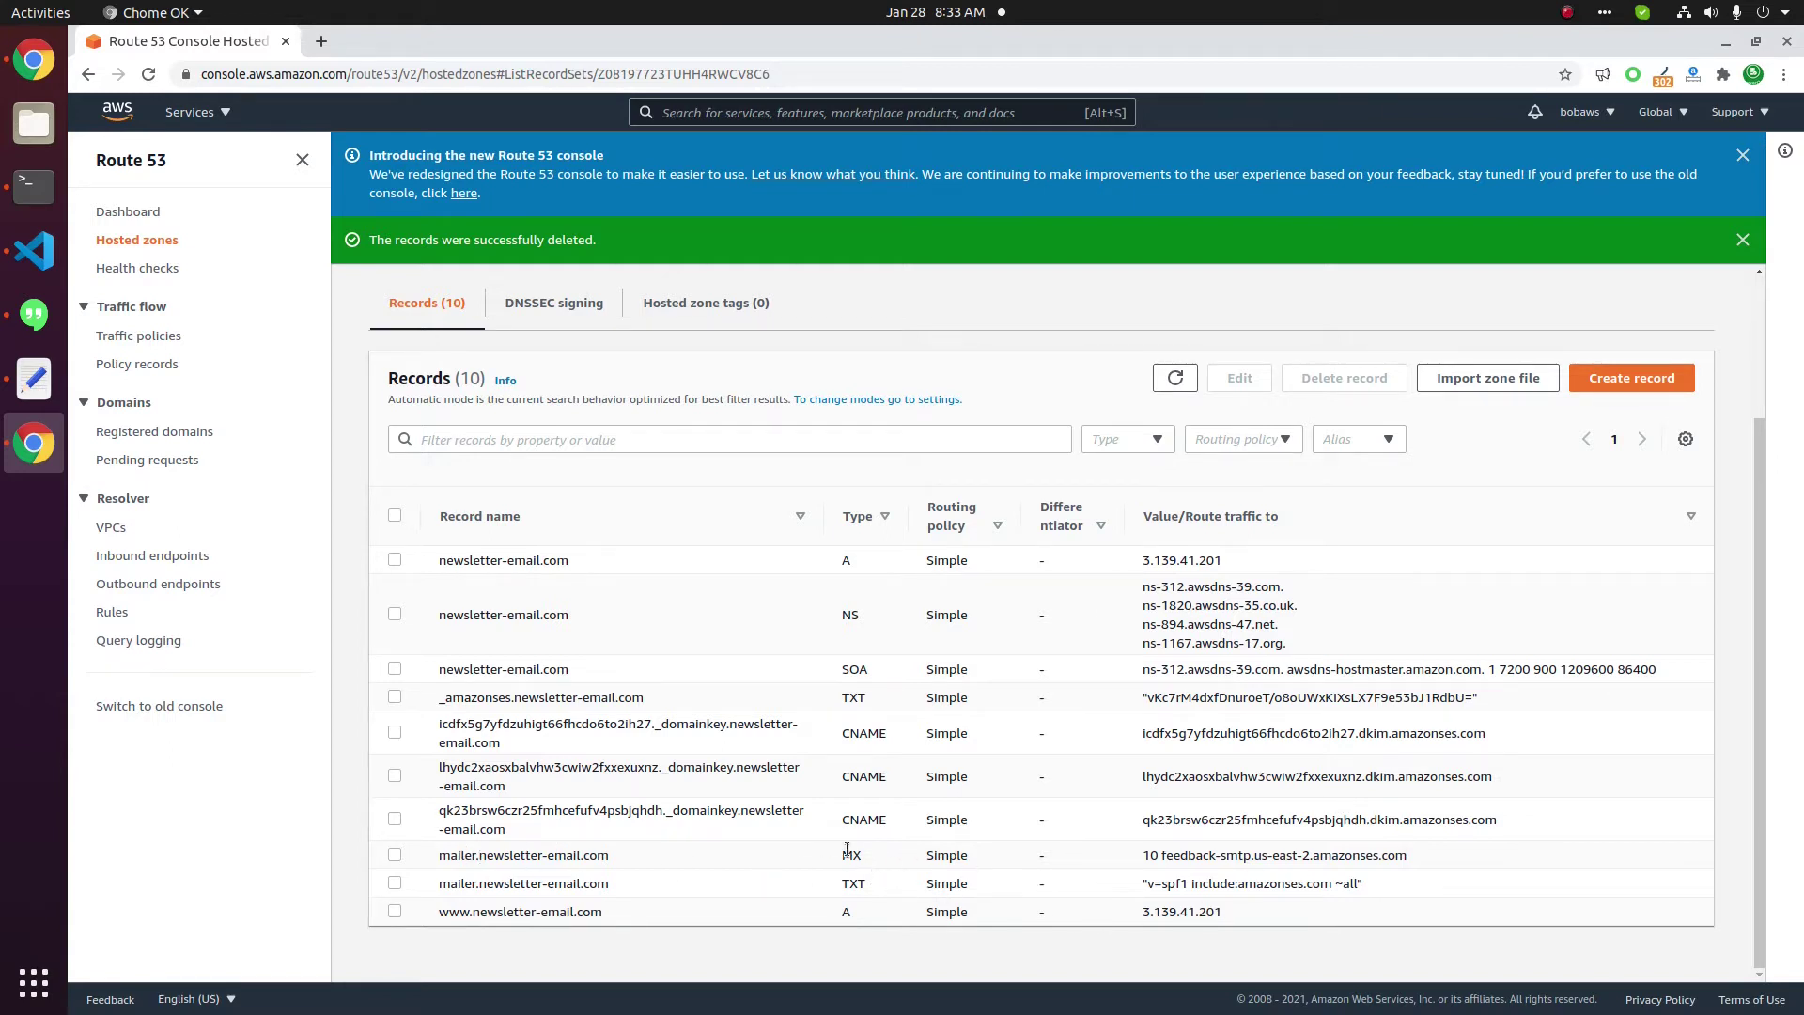
Start a new record in newsletter-email.com, keeping Simple routing, and continue to record setup.
{"action": "triple_click", "coordinate": [489, 855]}
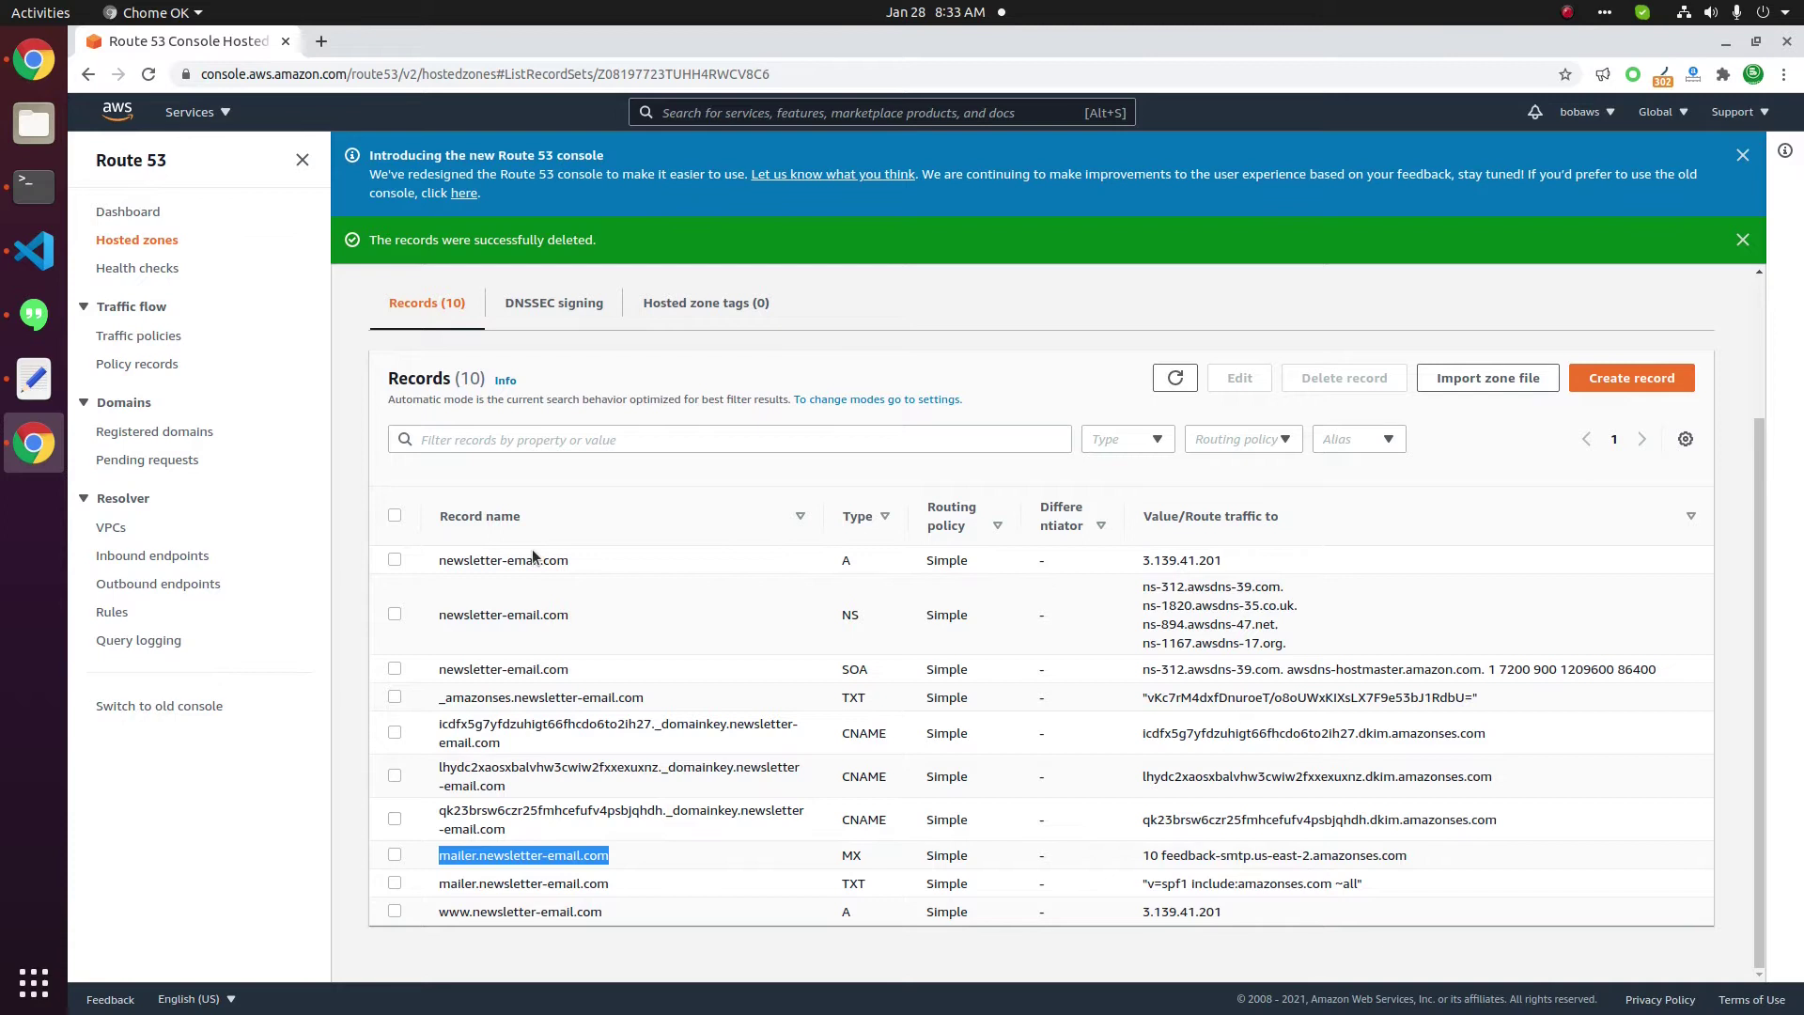
{"action": "left_click_drag", "start_coordinate": [440, 559], "coordinate": [585, 563]}
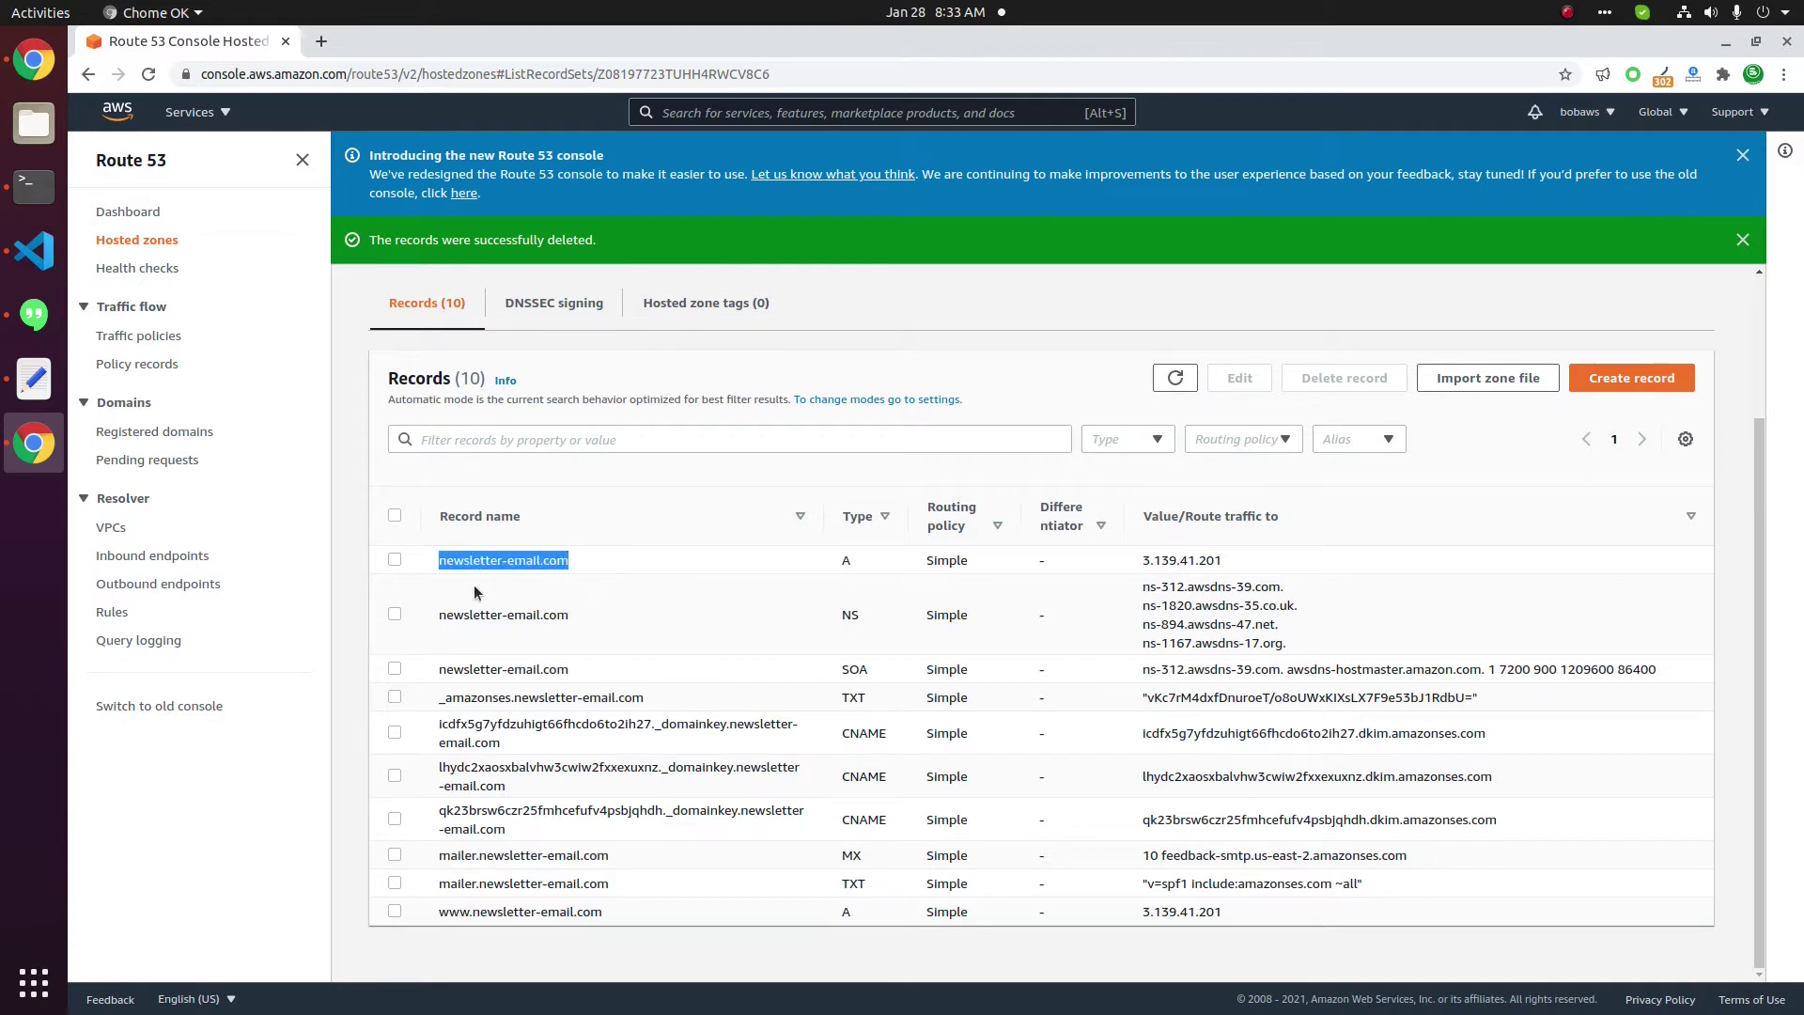
{"action": "left_click", "coordinate": [1605, 380]}
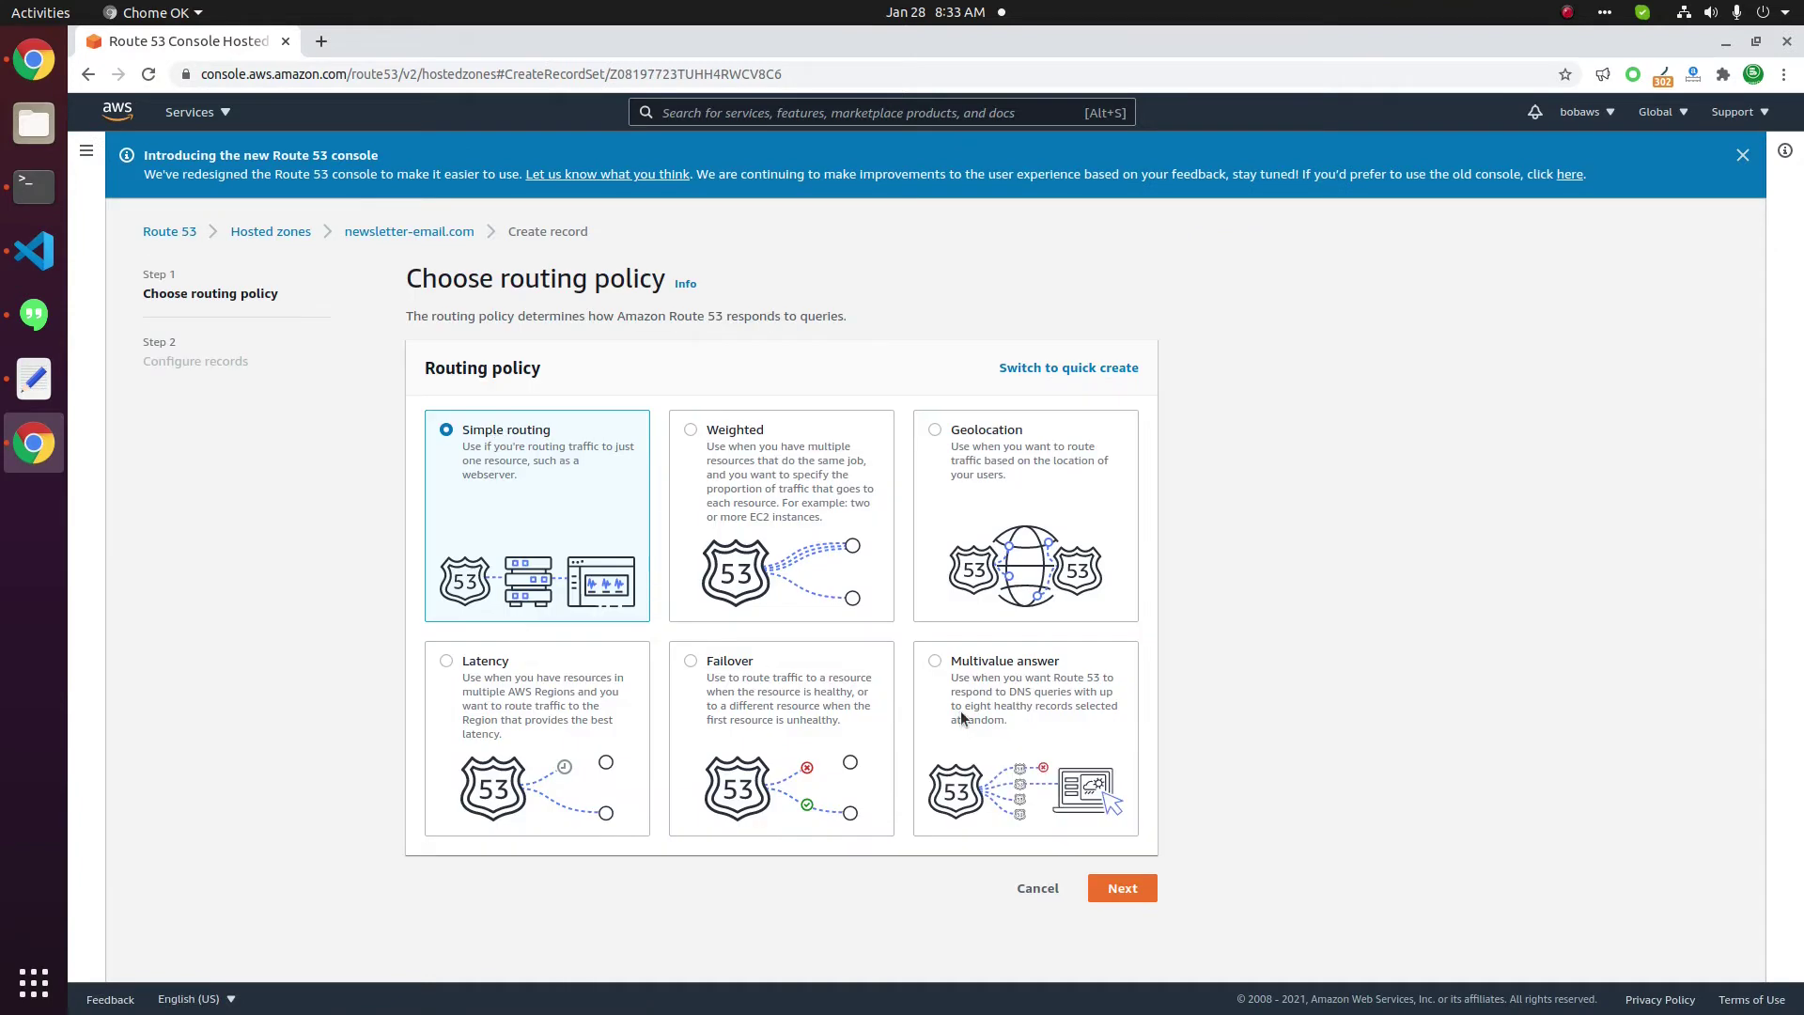
{"action": "left_click", "coordinate": [1120, 891]}
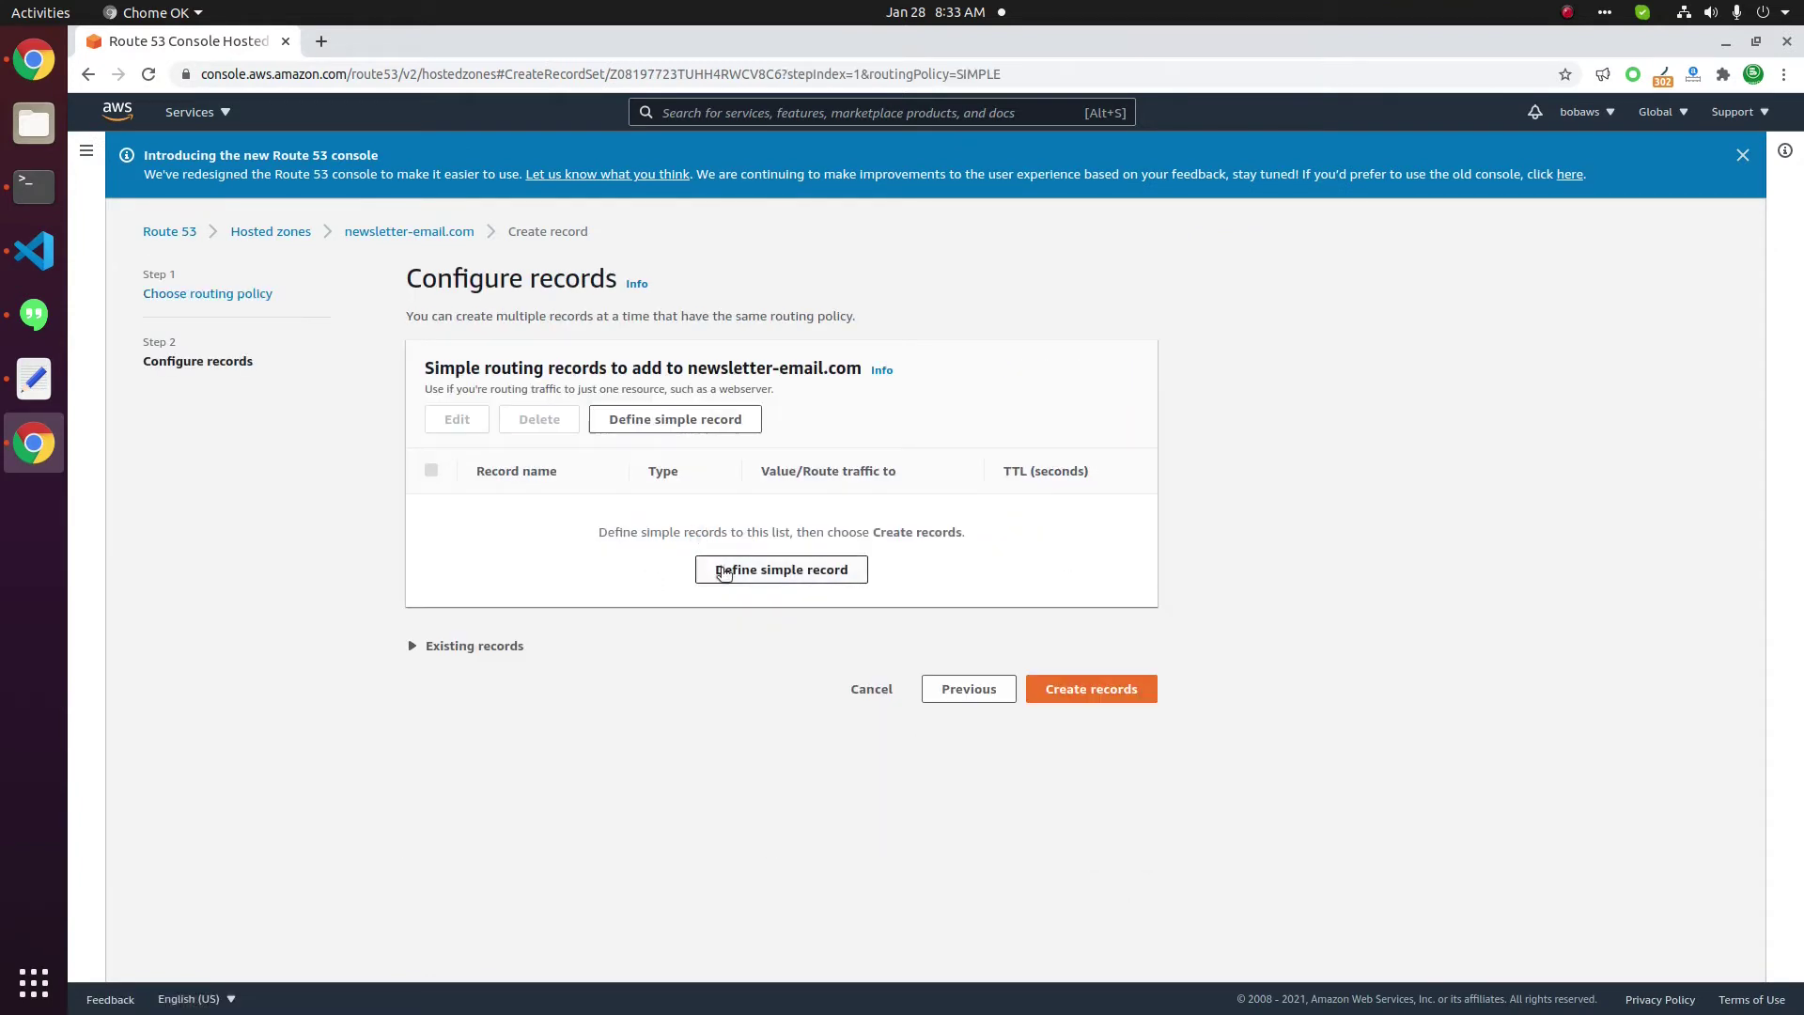
Define a simple MX record whose target is entered as plain values.
{"action": "left_click", "coordinate": [723, 570]}
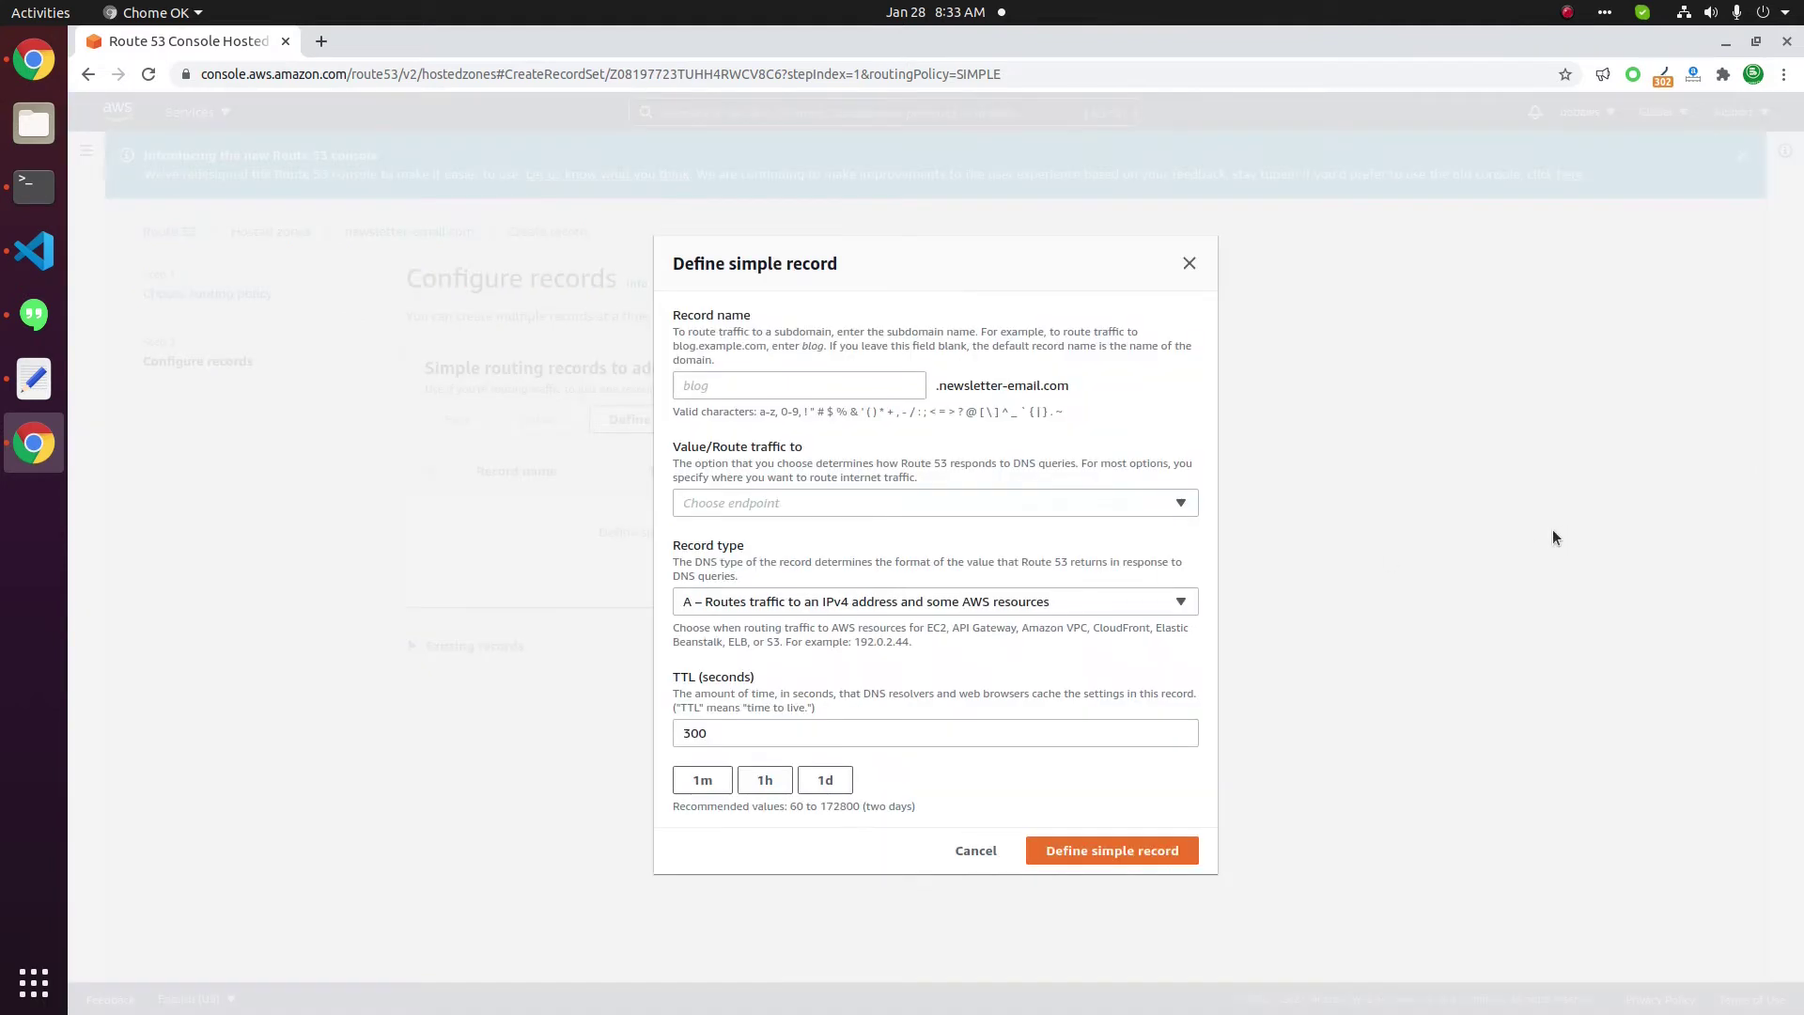
{"action": "left_click", "coordinate": [737, 386]}
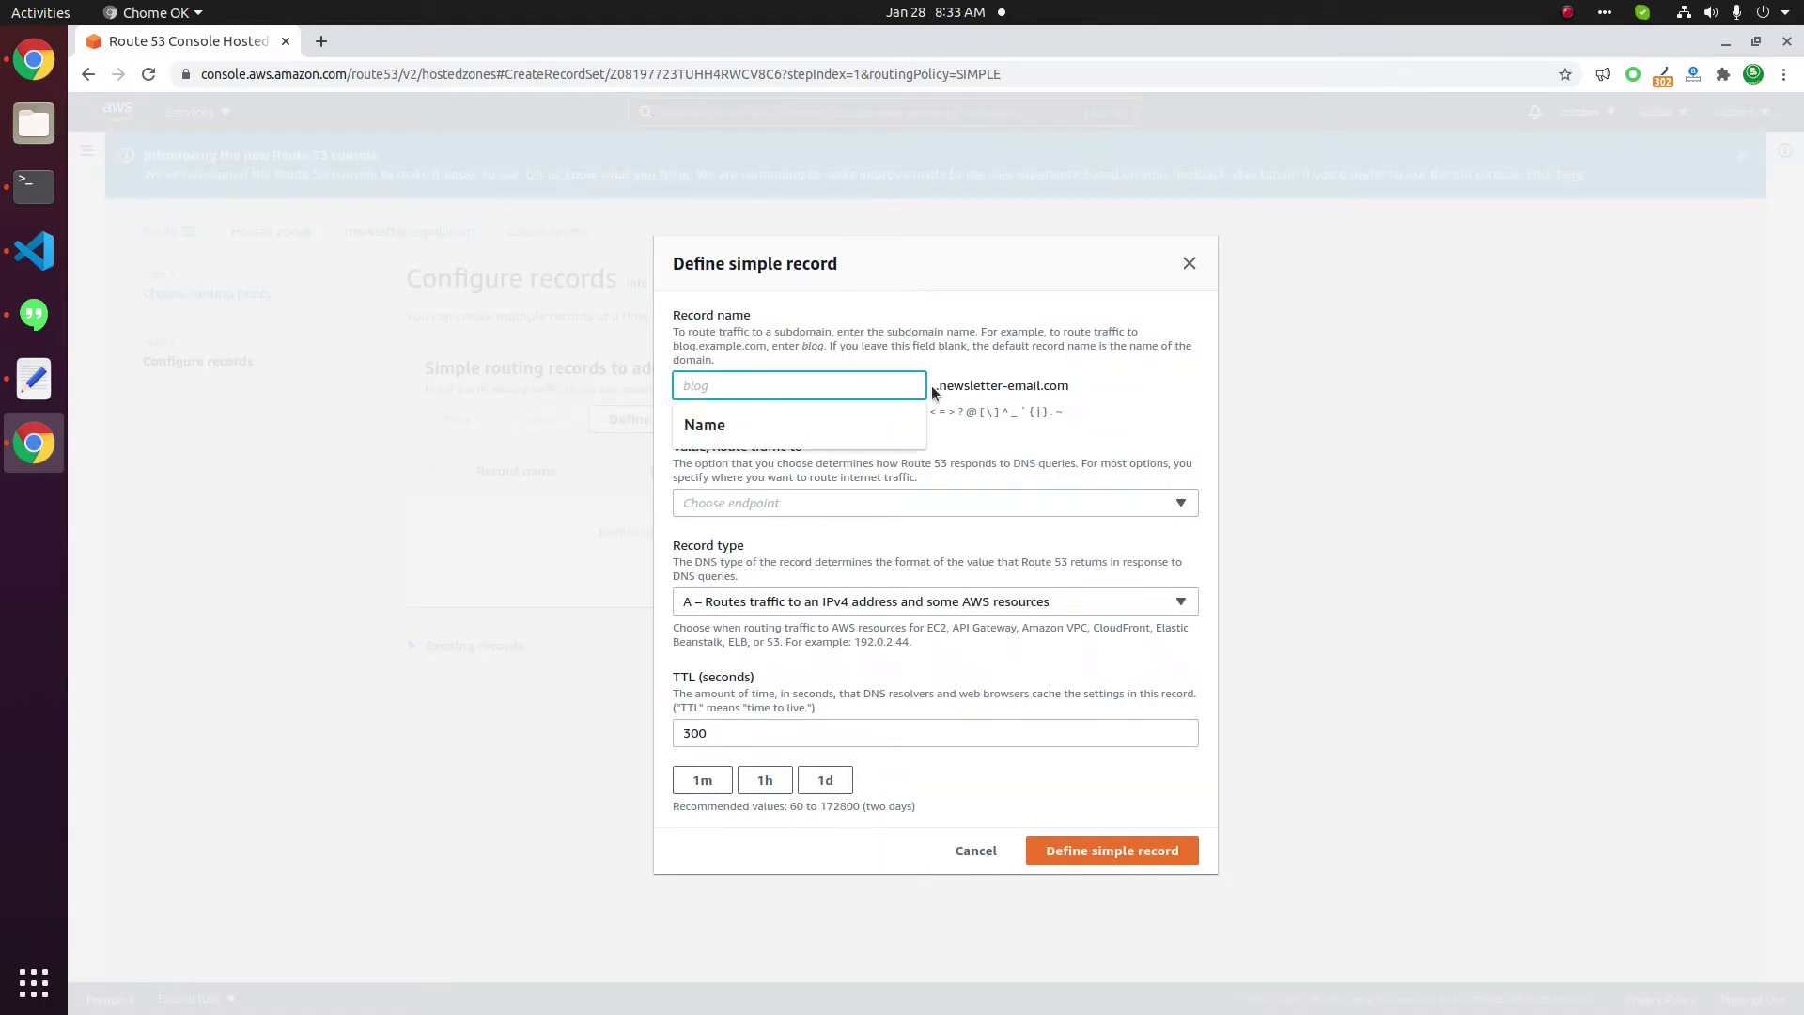
{"action": "left_click", "coordinate": [708, 606]}
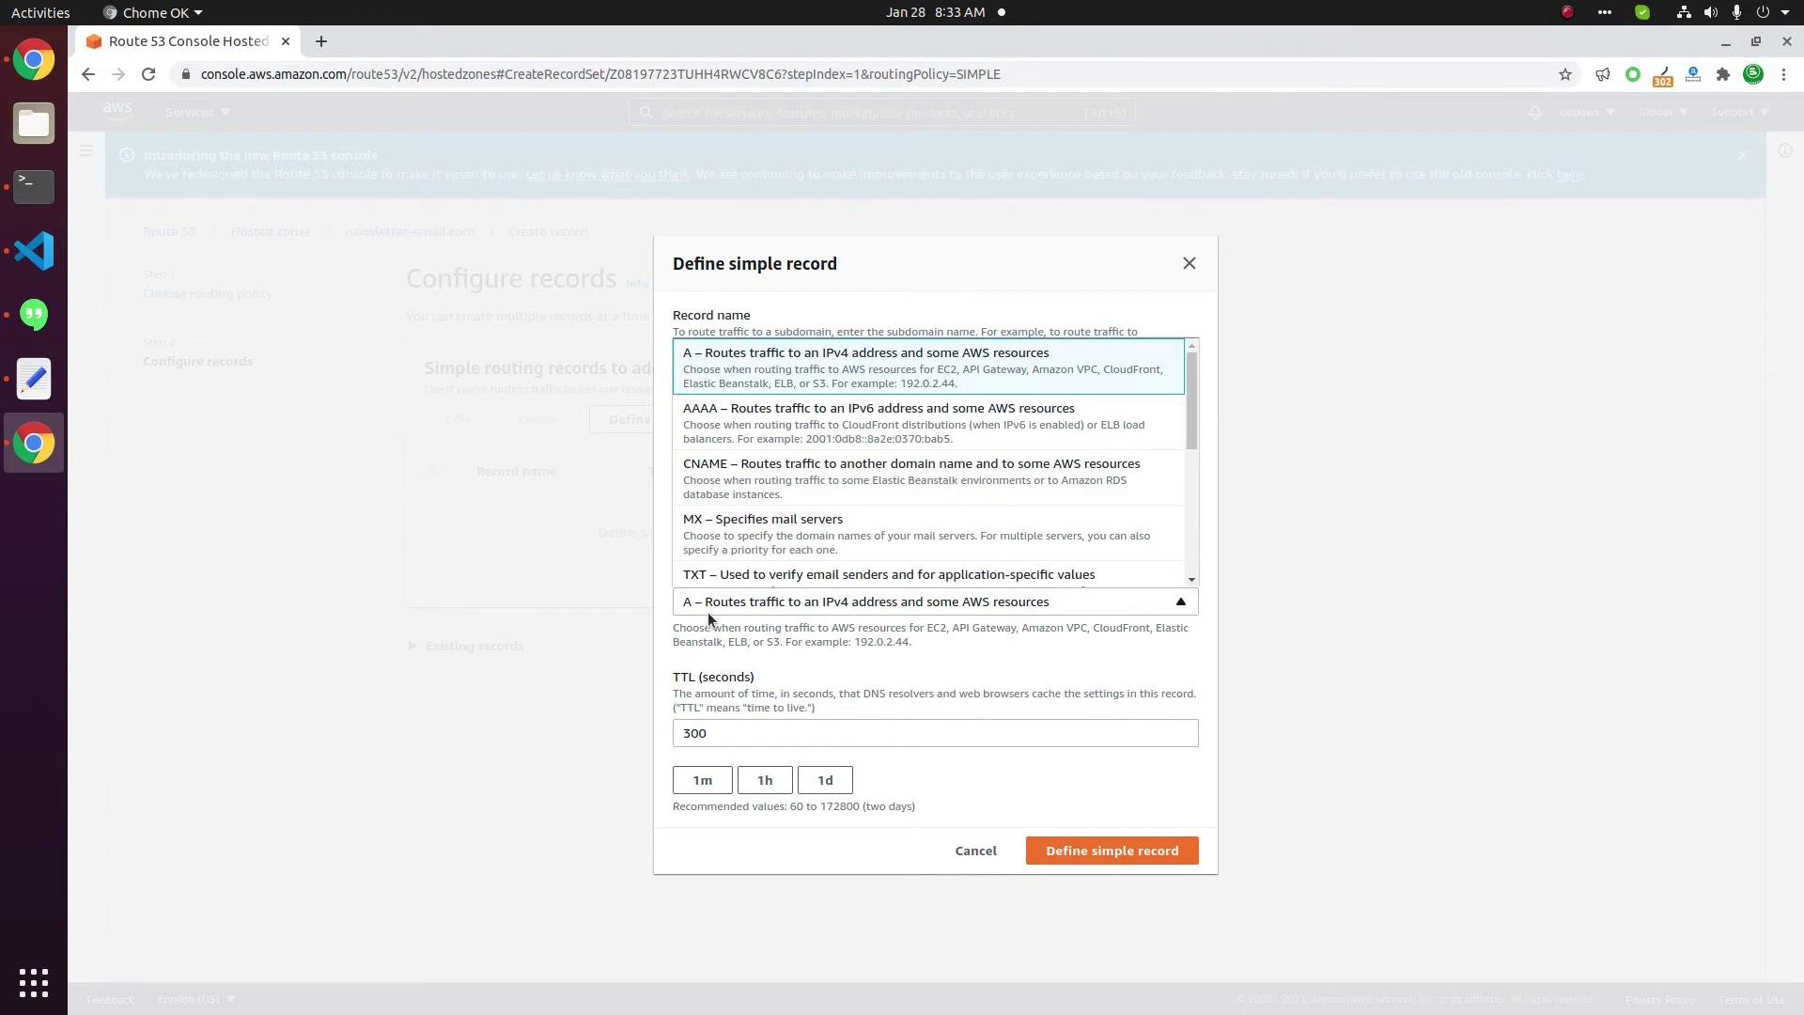
{"action": "left_click", "coordinate": [749, 534]}
{"action": "left_click", "coordinate": [845, 503]}
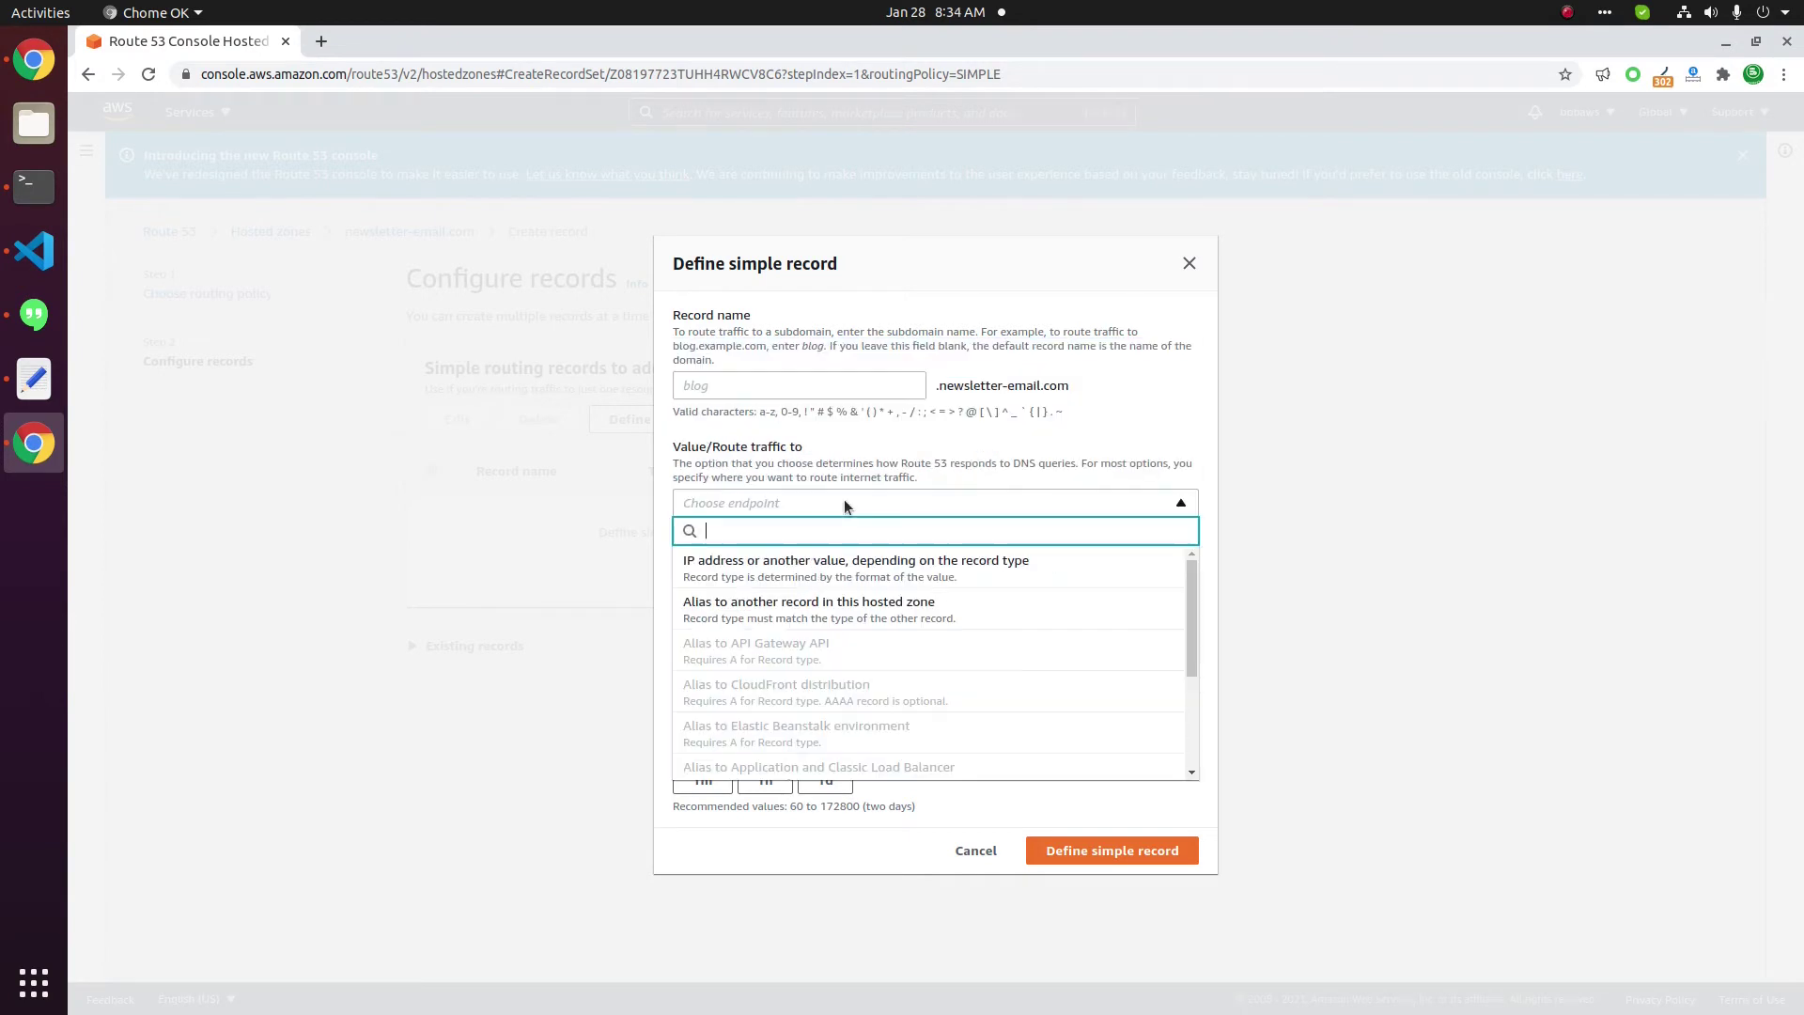
{"action": "left_click", "coordinate": [811, 568]}
{"action": "left_click", "coordinate": [923, 557]}
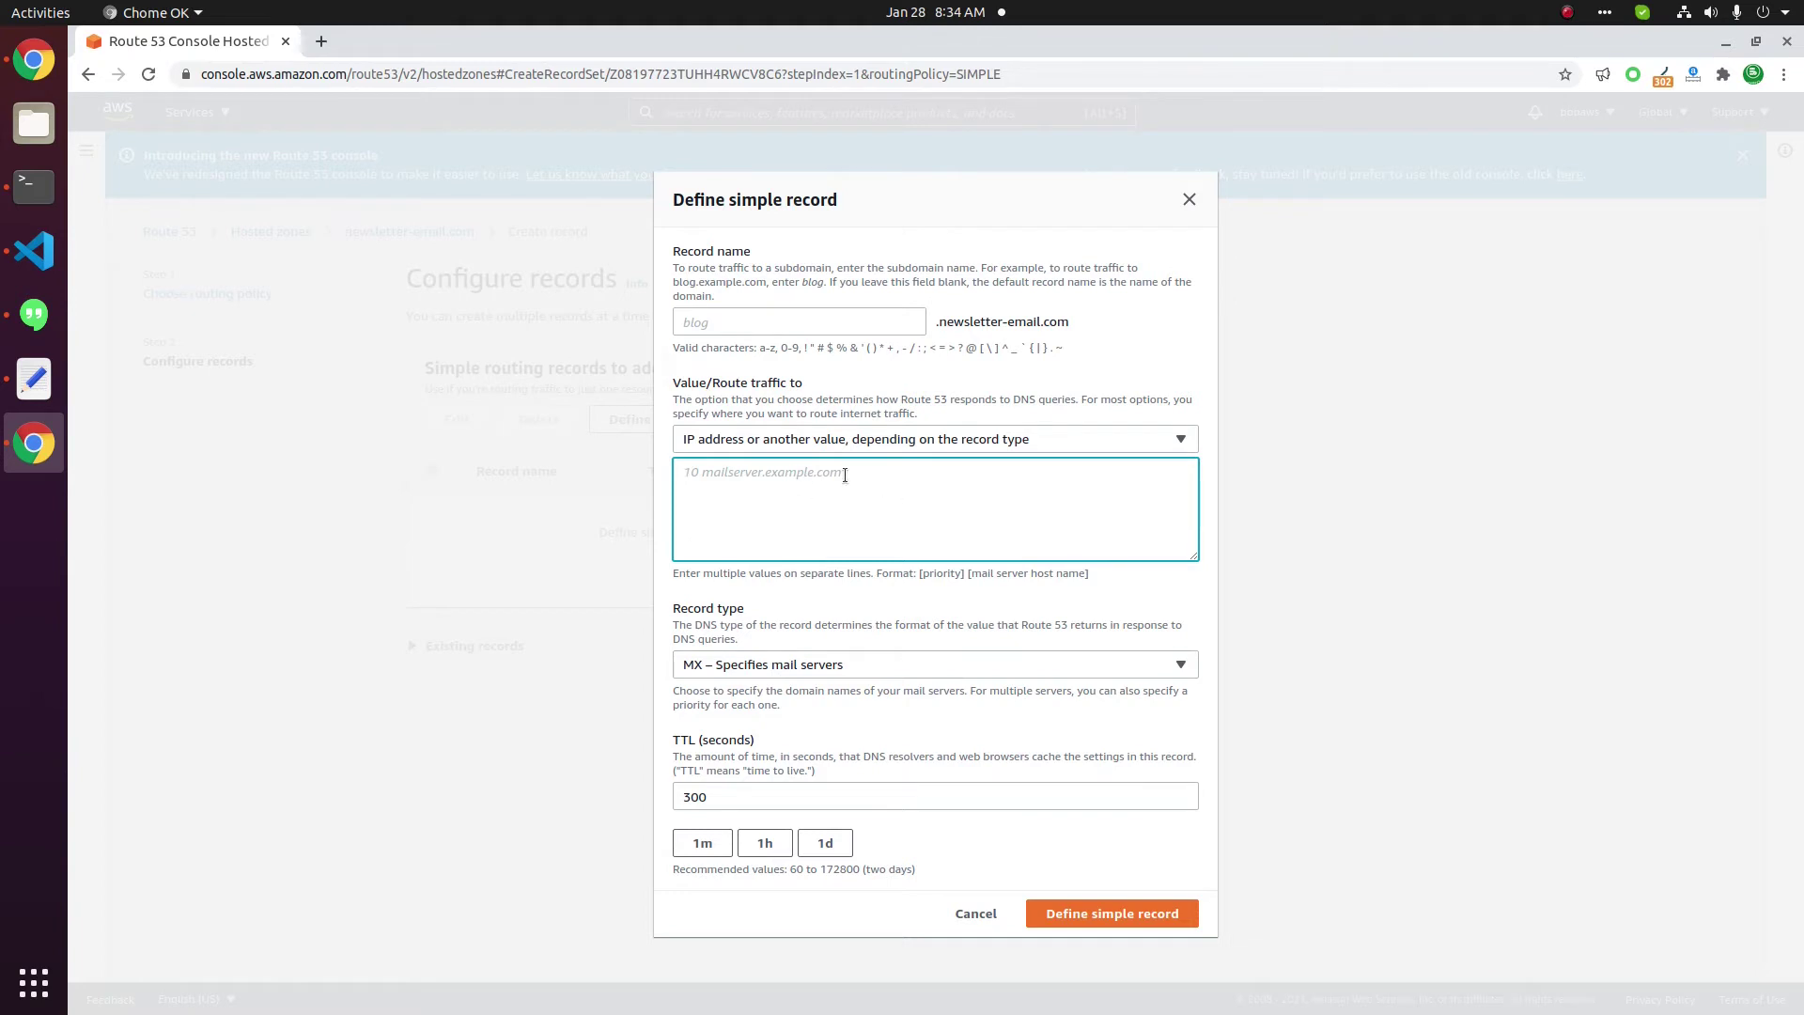
Move the two MX lines from the notes into Value, trimmed to '10 mx1/mx2.privateemail.com'.
{"action": "left_click", "coordinate": [33, 378]}
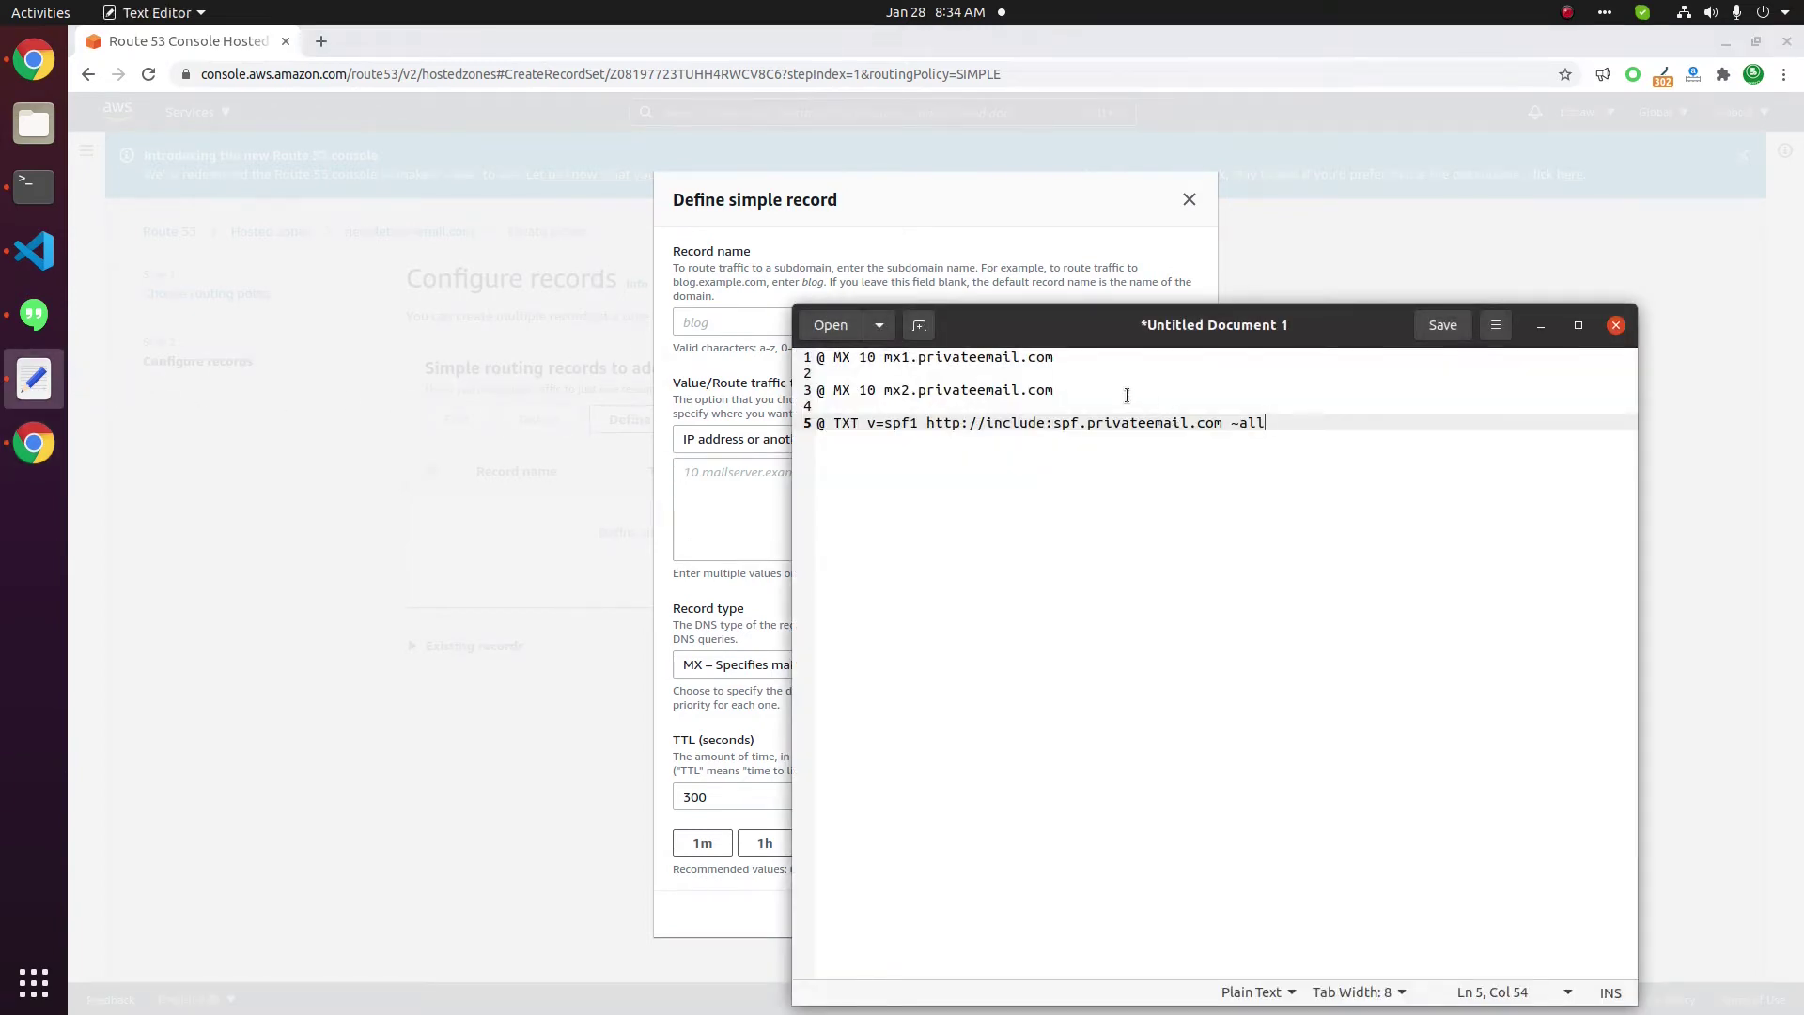
{"action": "left_click_drag", "start_coordinate": [1123, 391], "coordinate": [798, 347]}
{"action": "key", "text": "ctrl+x"}
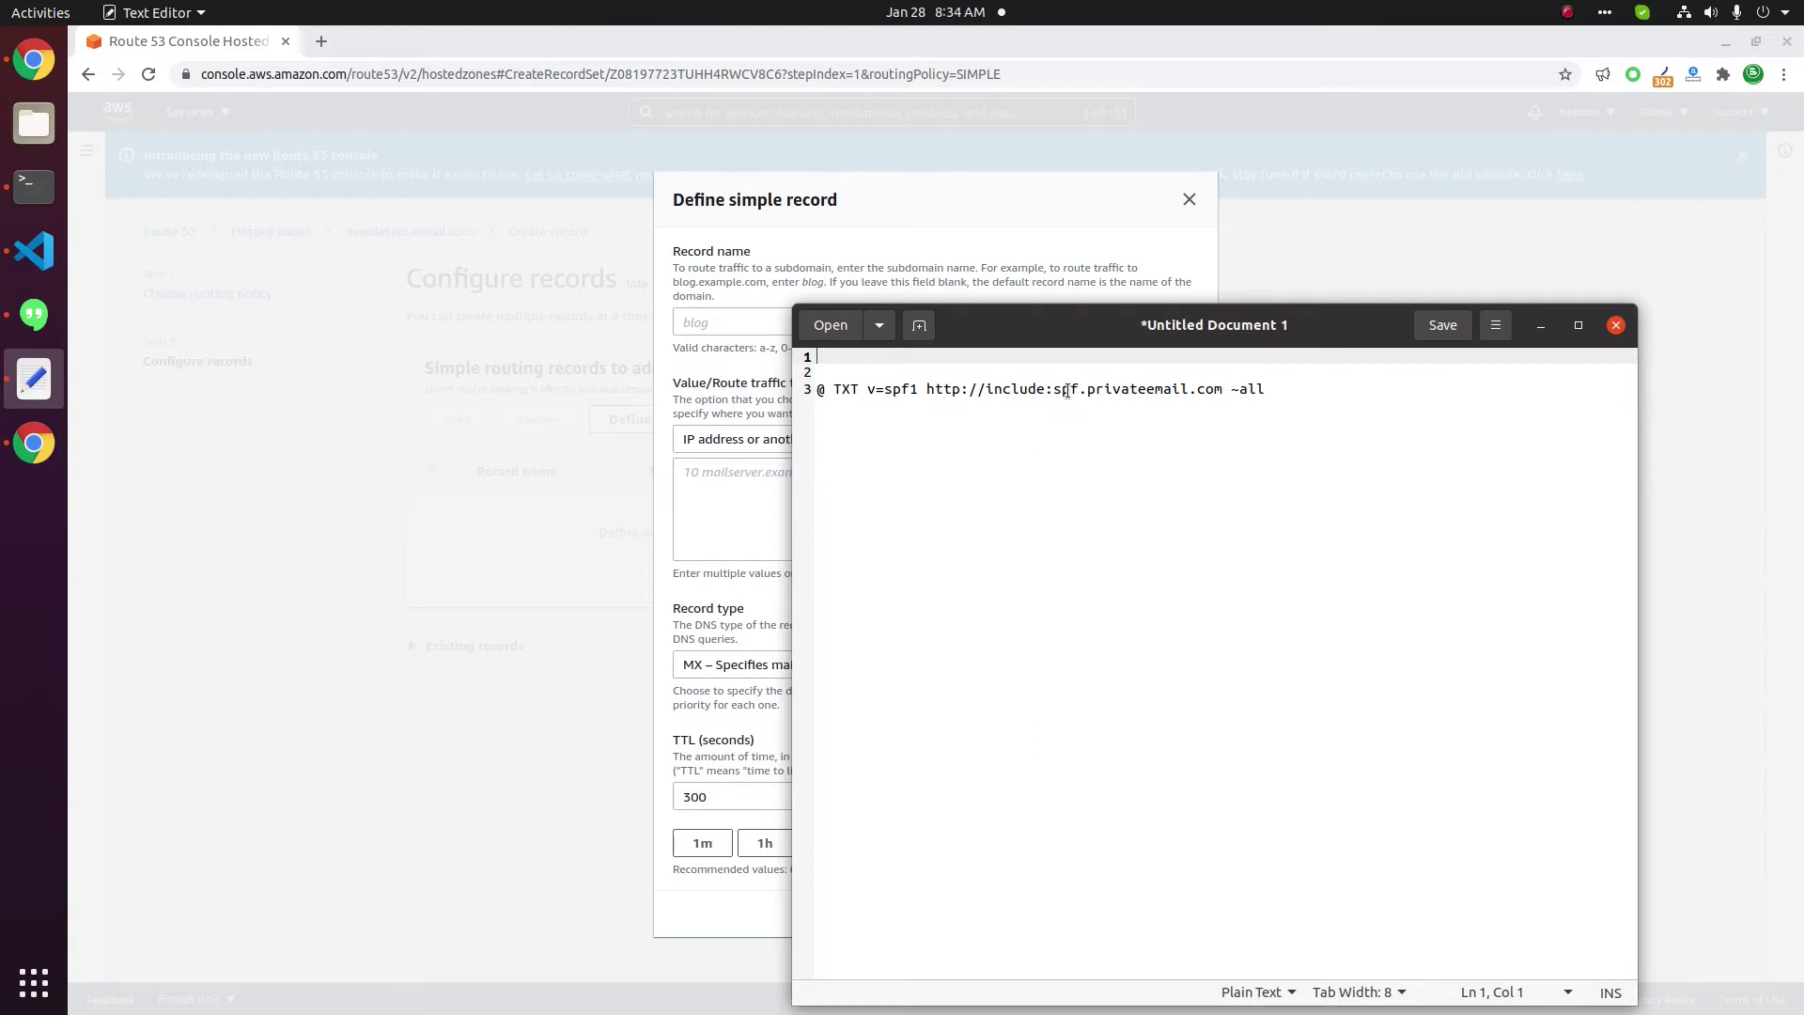
{"action": "left_click", "coordinate": [765, 503]}
{"action": "key", "text": "ctrl+v"}
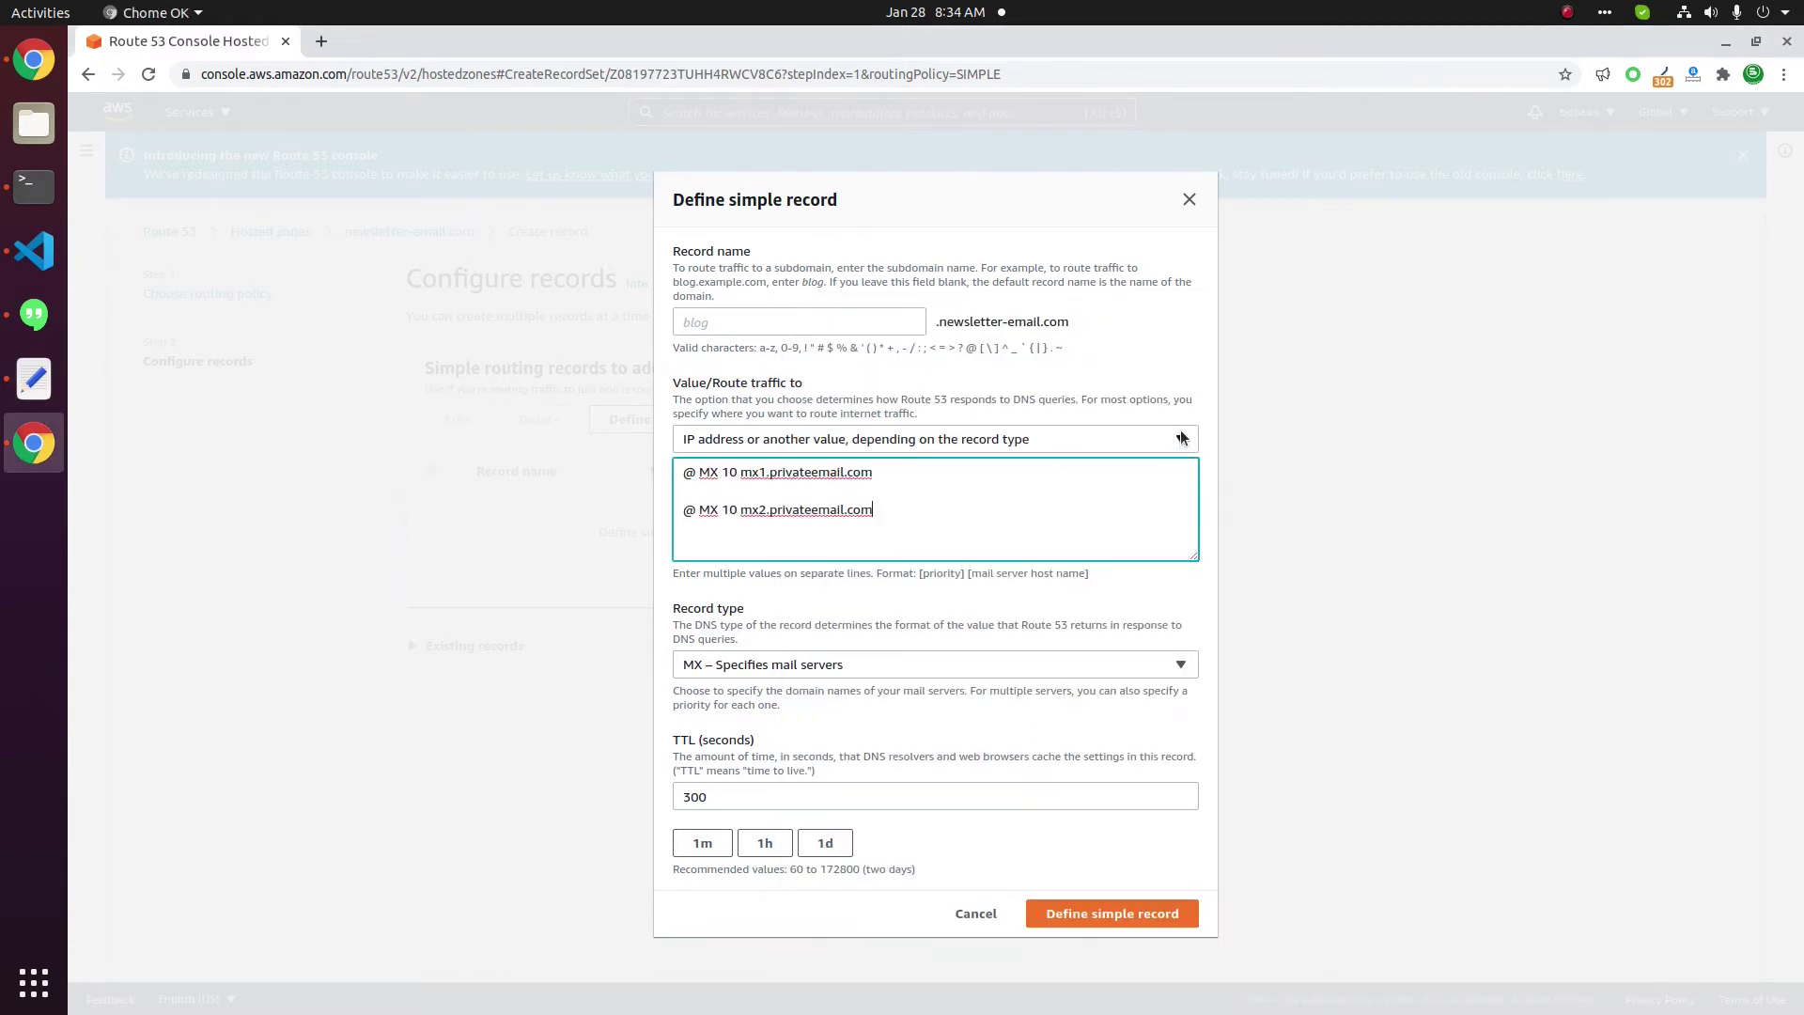
{"action": "key", "text": "ctrl+Home"}
{"action": "key", "text": "Delete"}
{"action": "key", "text": "Delete"}
{"action": "key", "text": "Delete"}
{"action": "key", "text": "Delete"}
{"action": "key", "text": "Delete"}
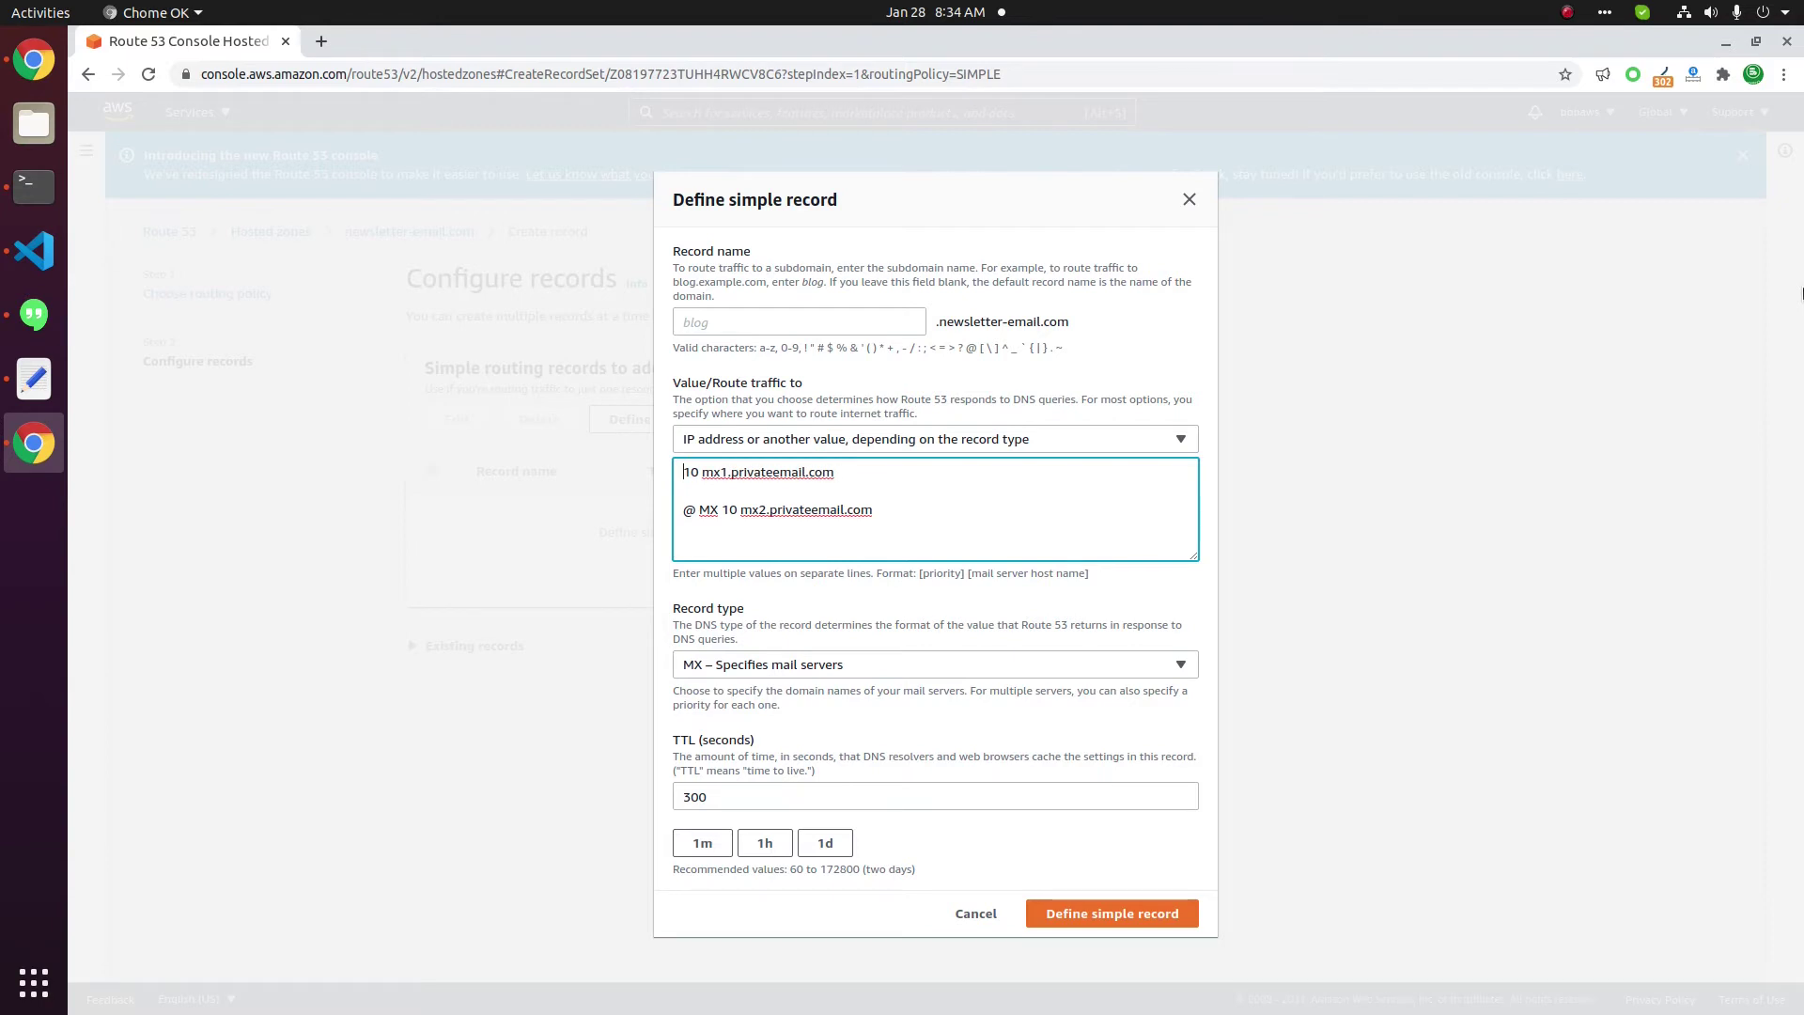
{"action": "key", "text": "Delete"}
{"action": "type", "text": "1"}
{"action": "key", "text": "Delete"}
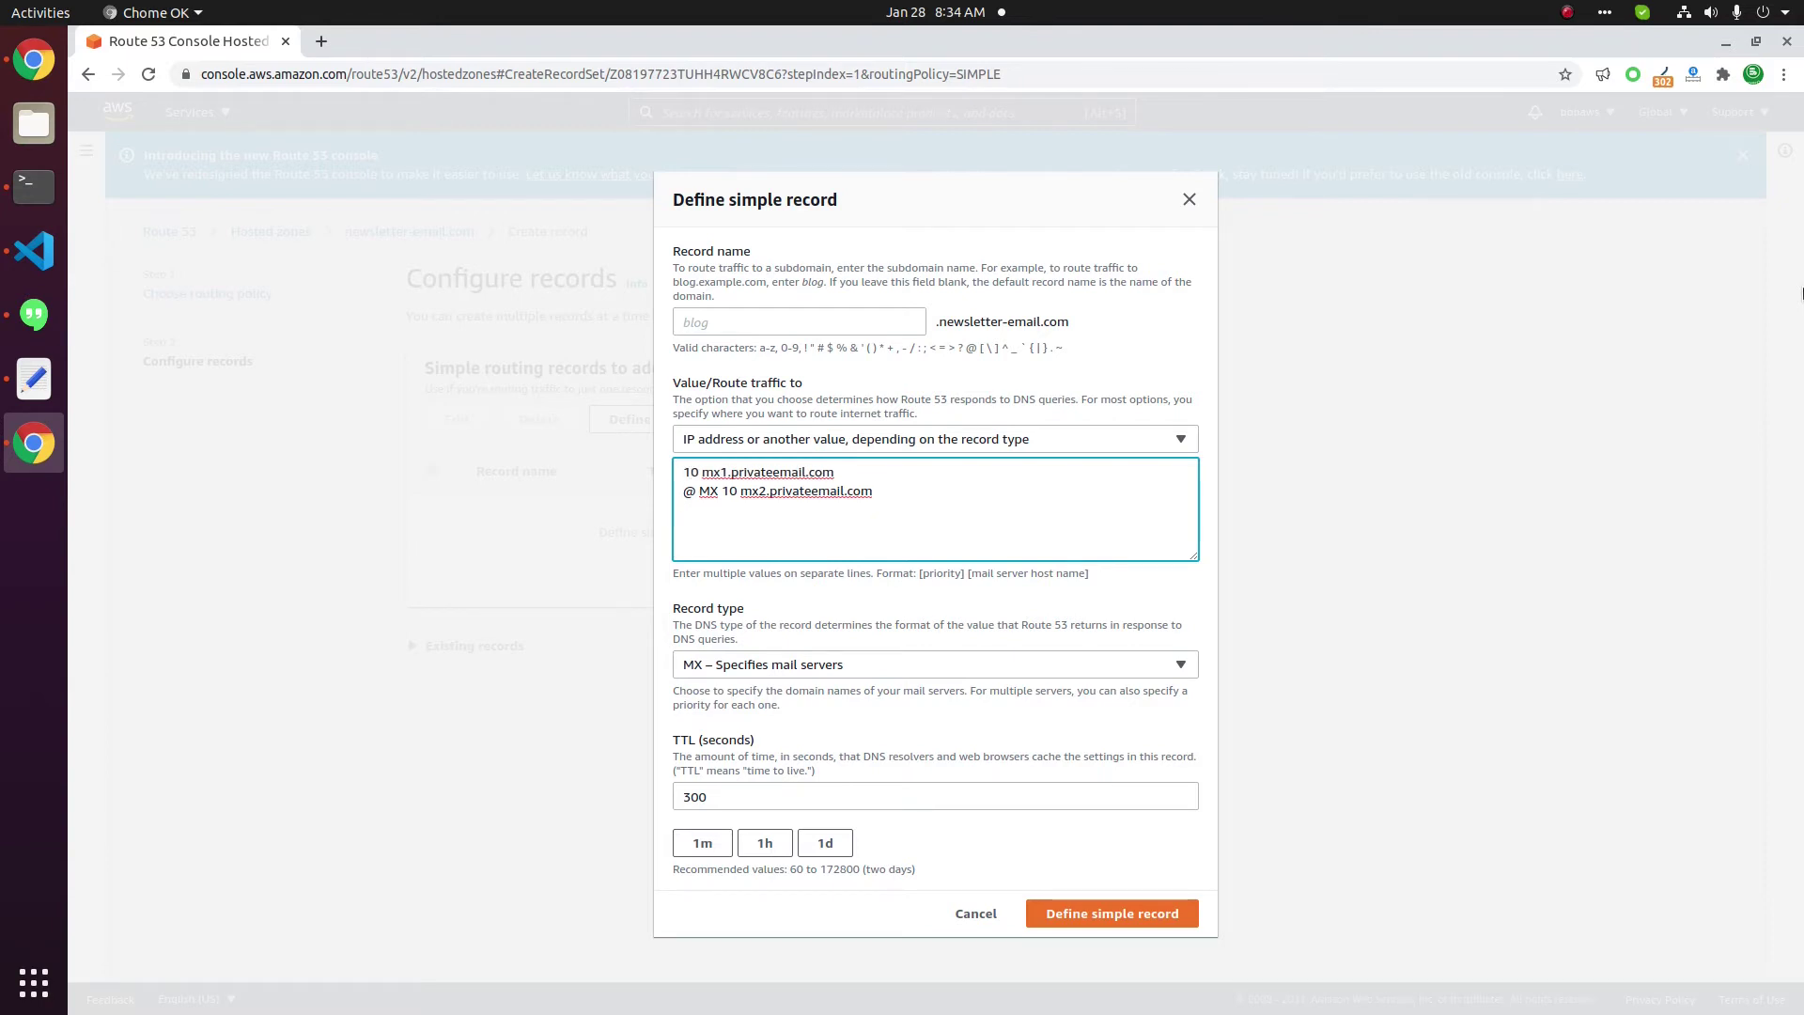
{"action": "key", "text": "Delete"}
{"action": "key", "text": "Delete"}
{"action": "key", "text": "Delete"}
{"action": "key", "text": "Delete"}
{"action": "key", "text": "Delete"}
{"action": "key", "text": "Delete"}
{"action": "type", "text": "1"}
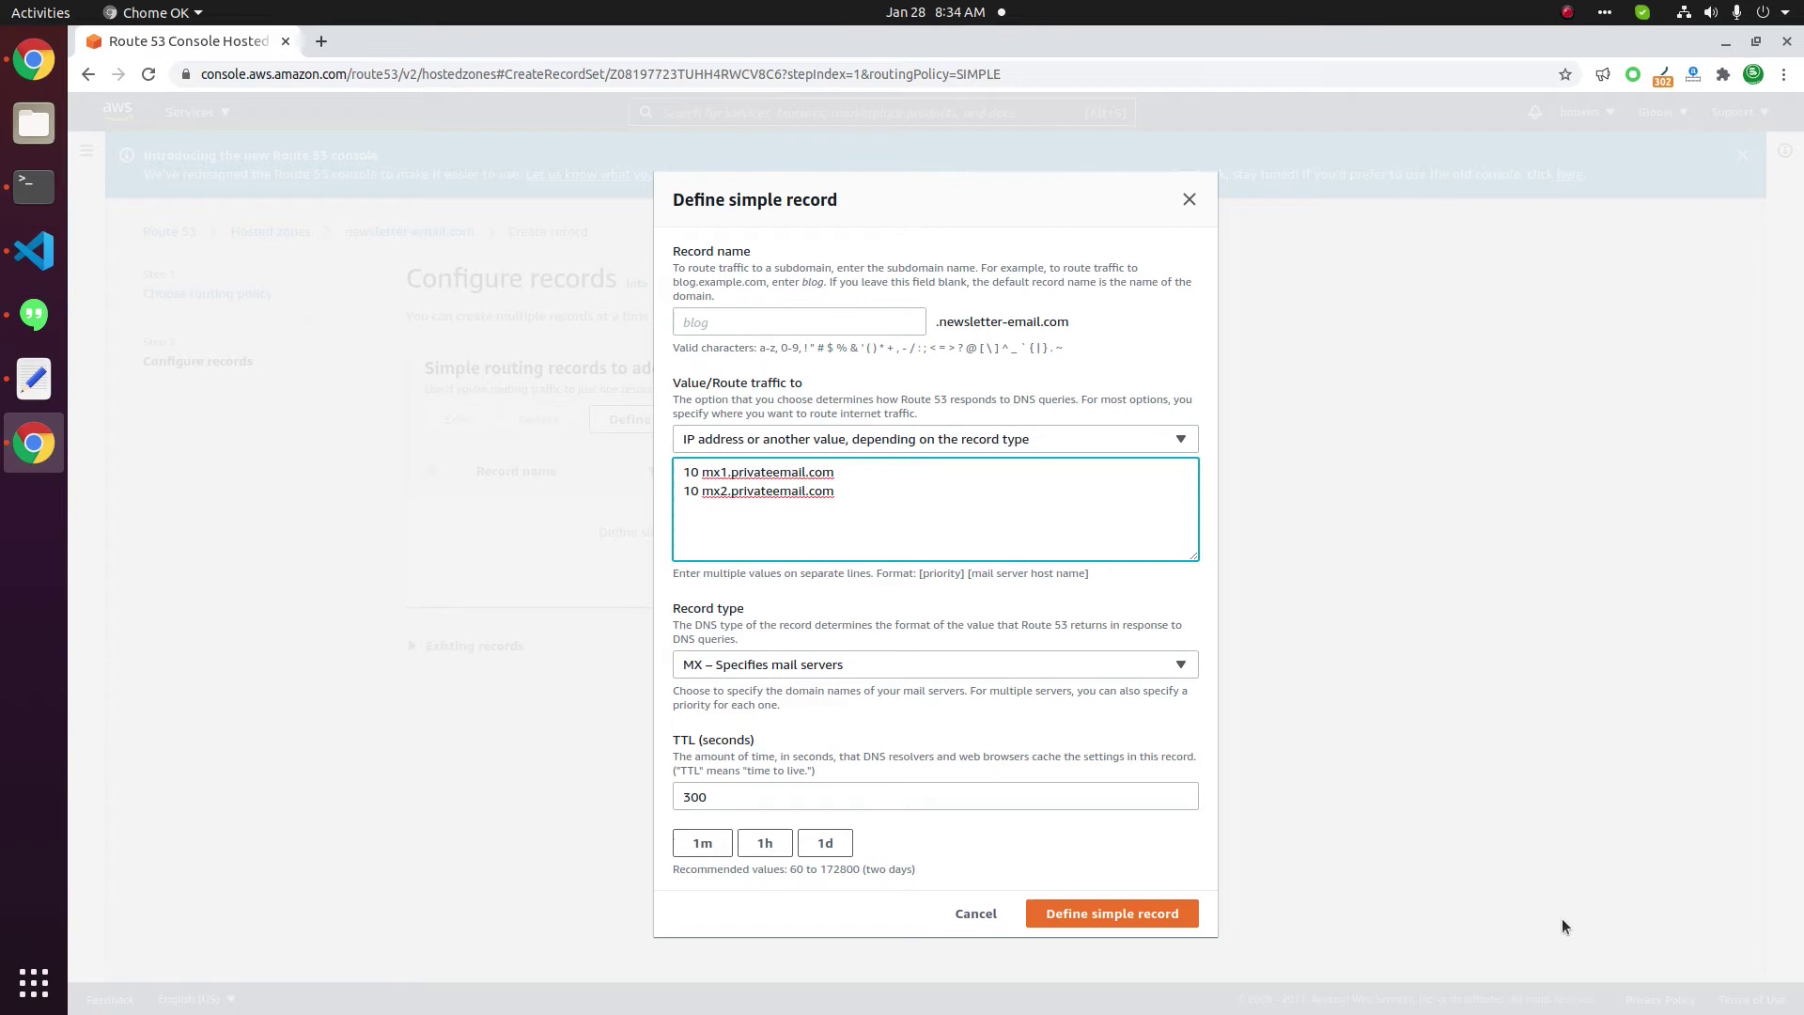
Create the privateemail MX record in the newsletter-email.com zone.
{"action": "left_click", "coordinate": [1134, 910]}
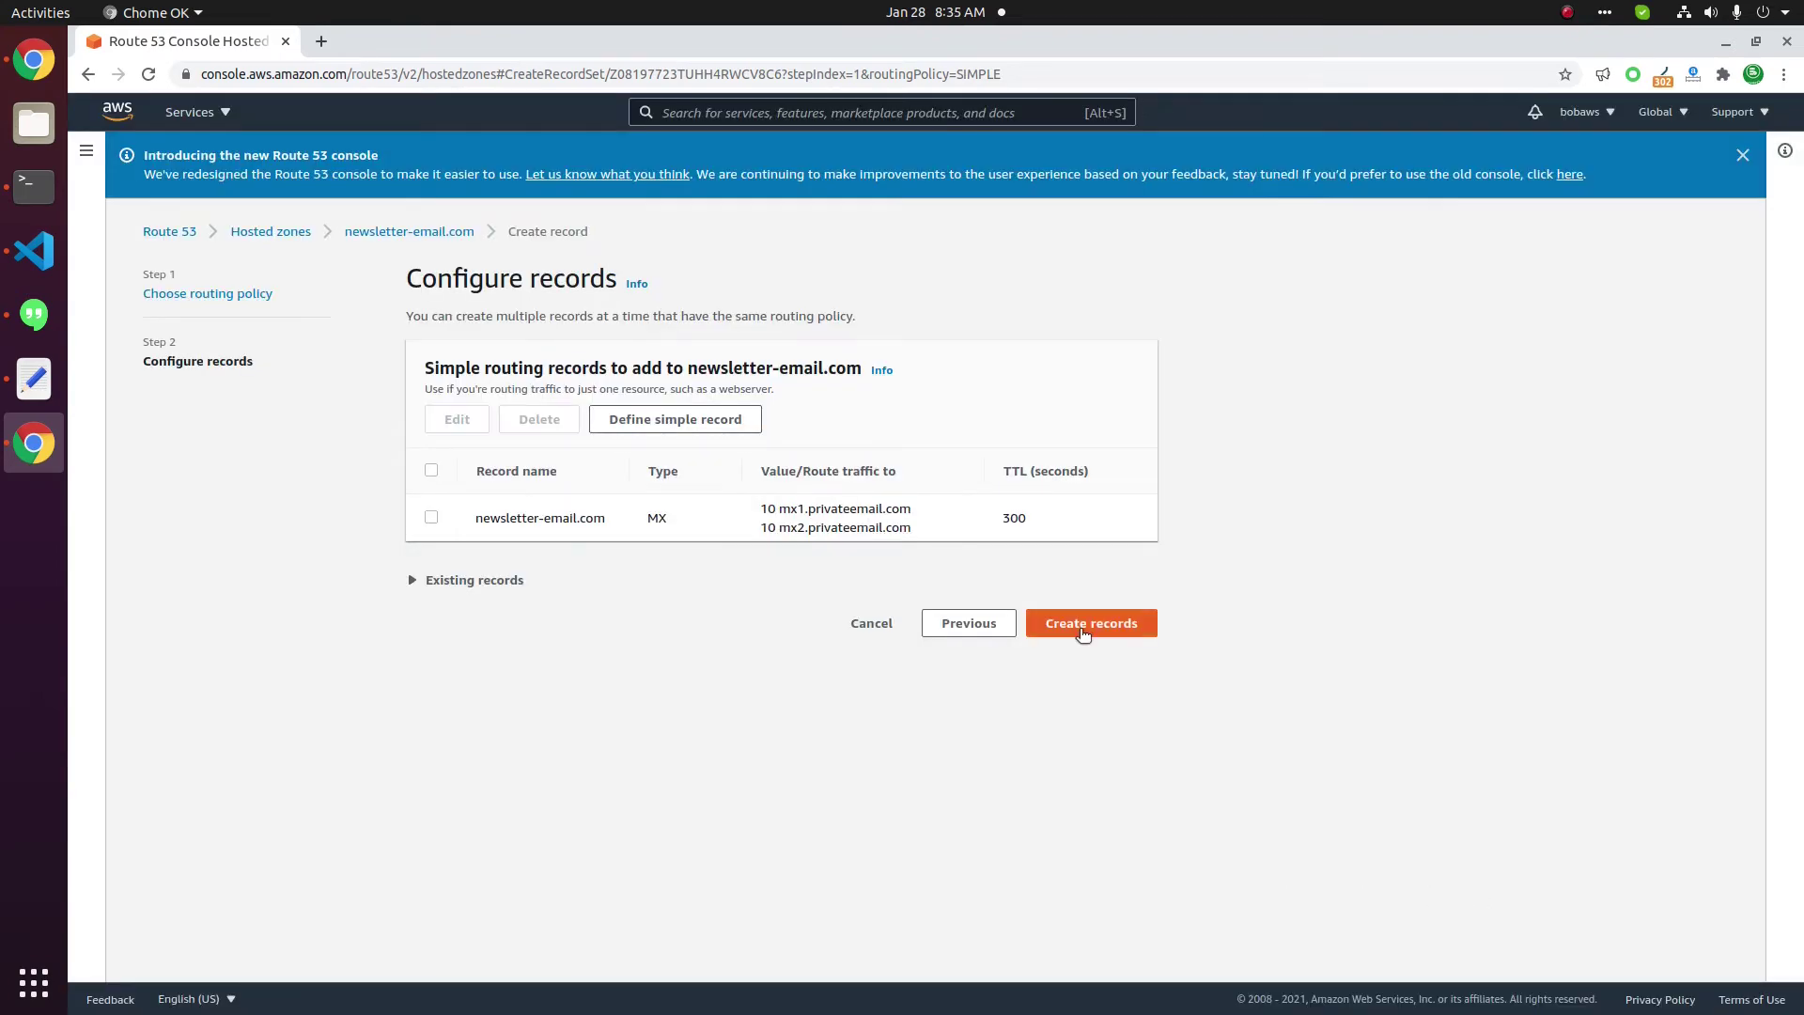
{"action": "left_click", "coordinate": [1139, 632]}
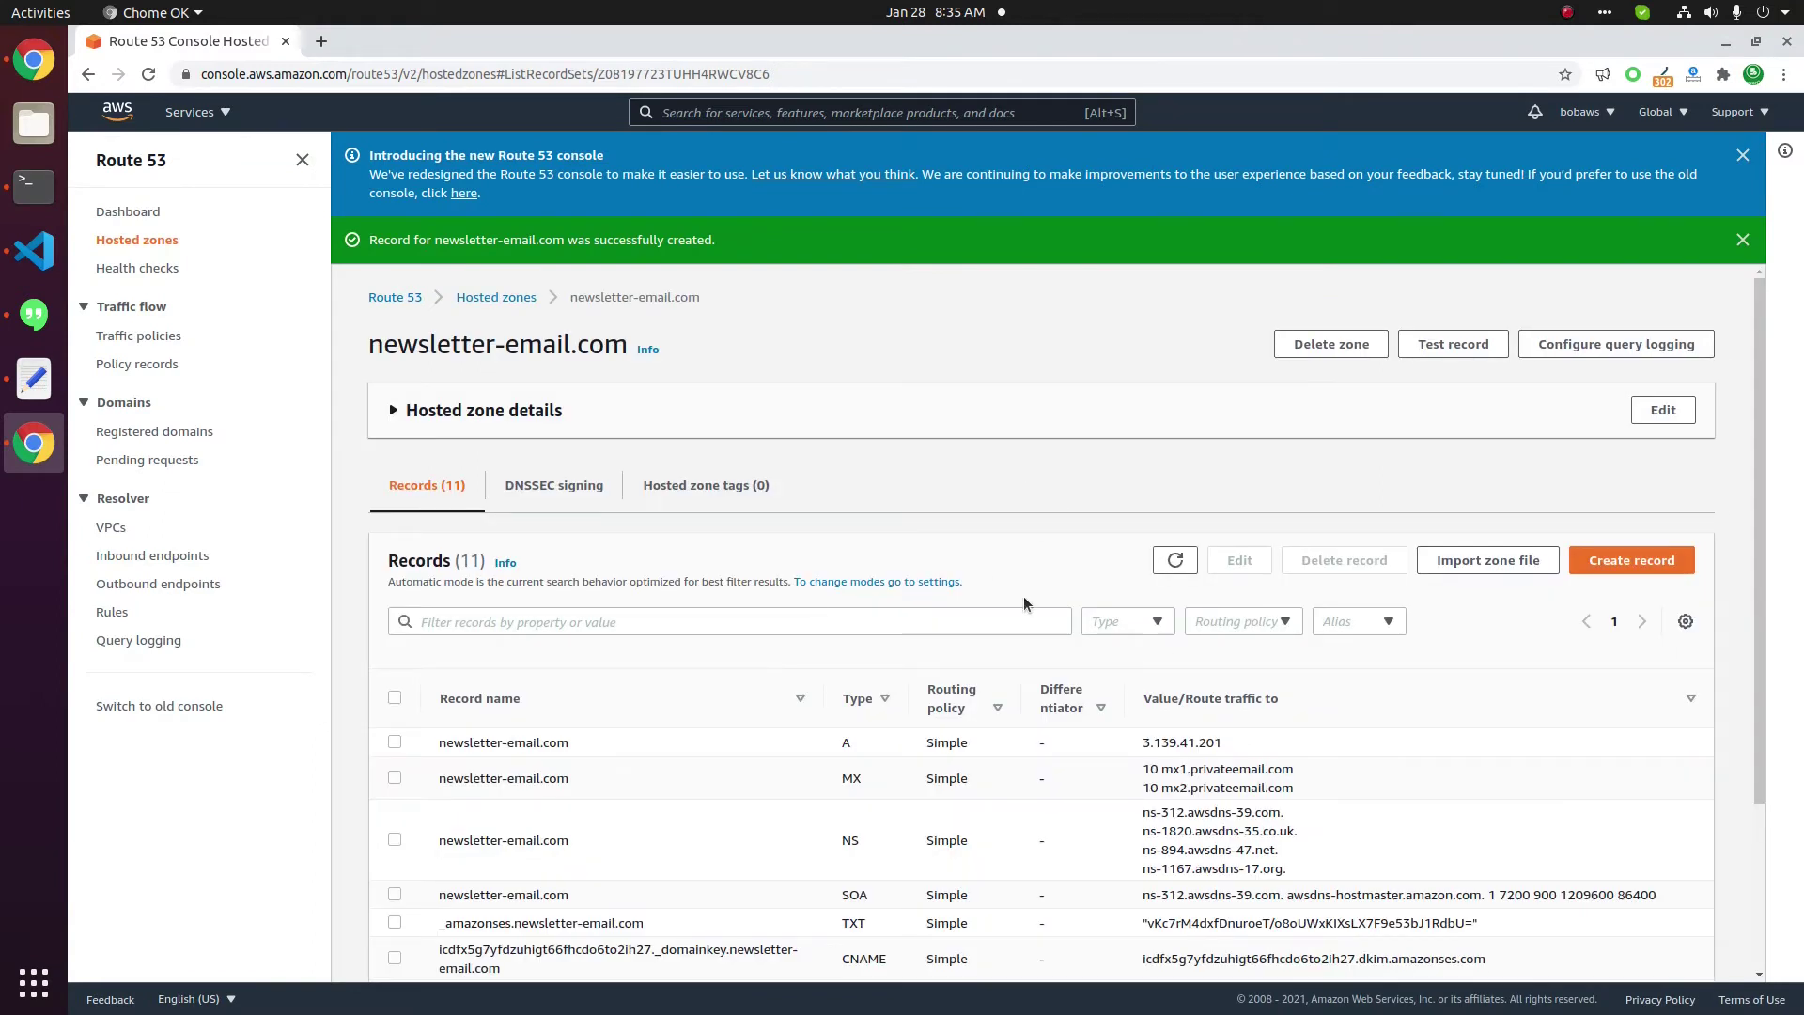
{"action": "left_click", "coordinate": [34, 378]}
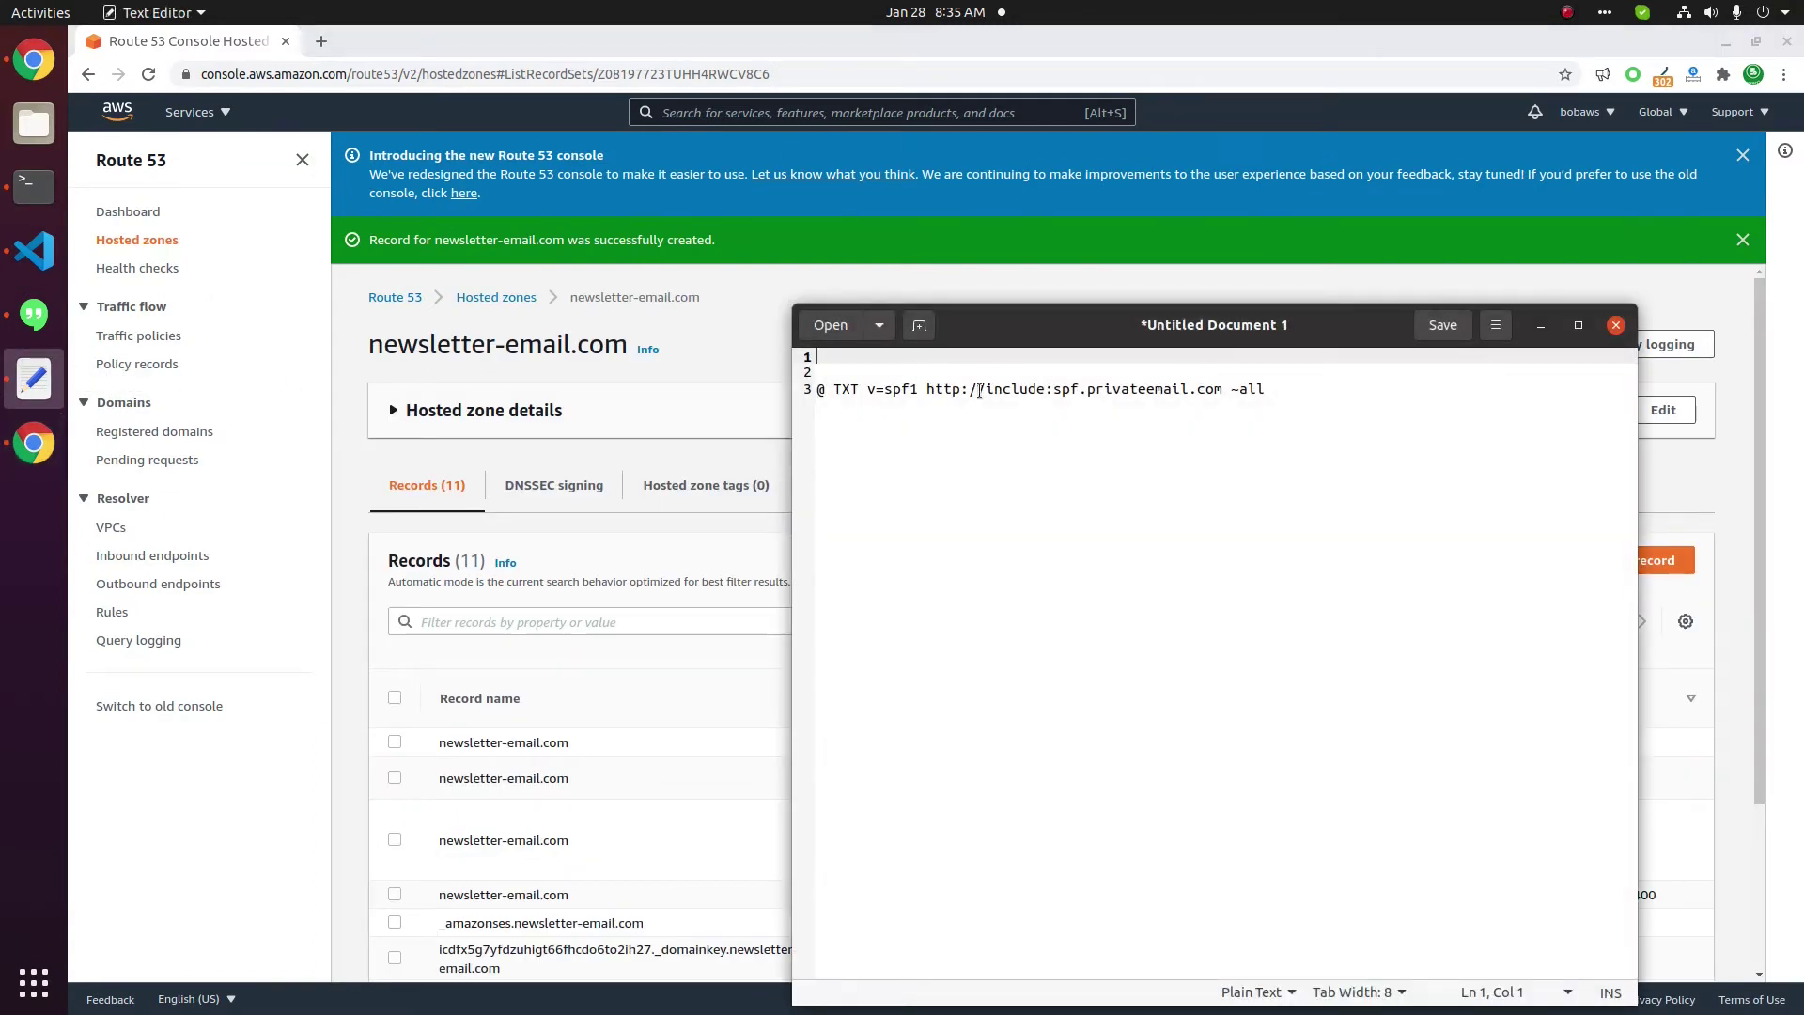
{"action": "left_click", "coordinate": [711, 411]}
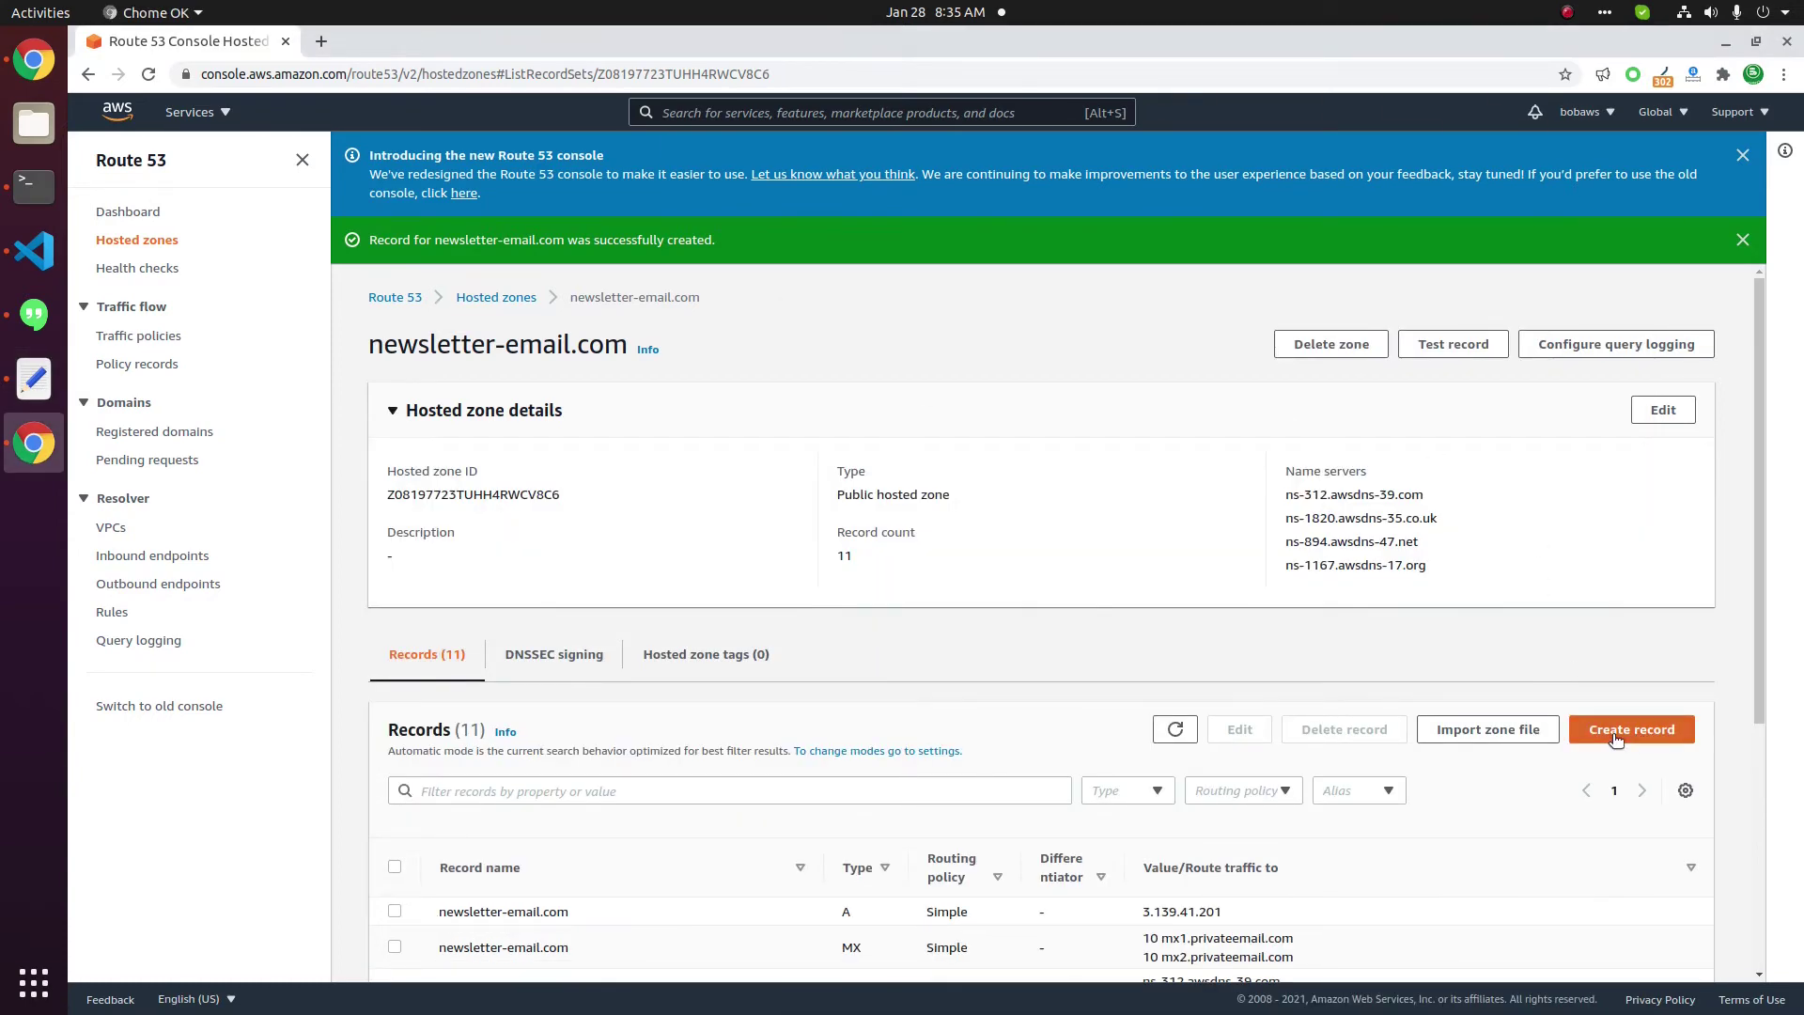
Start a new simple TXT record with a plain value and an empty Value box.
{"action": "left_click", "coordinate": [1613, 745]}
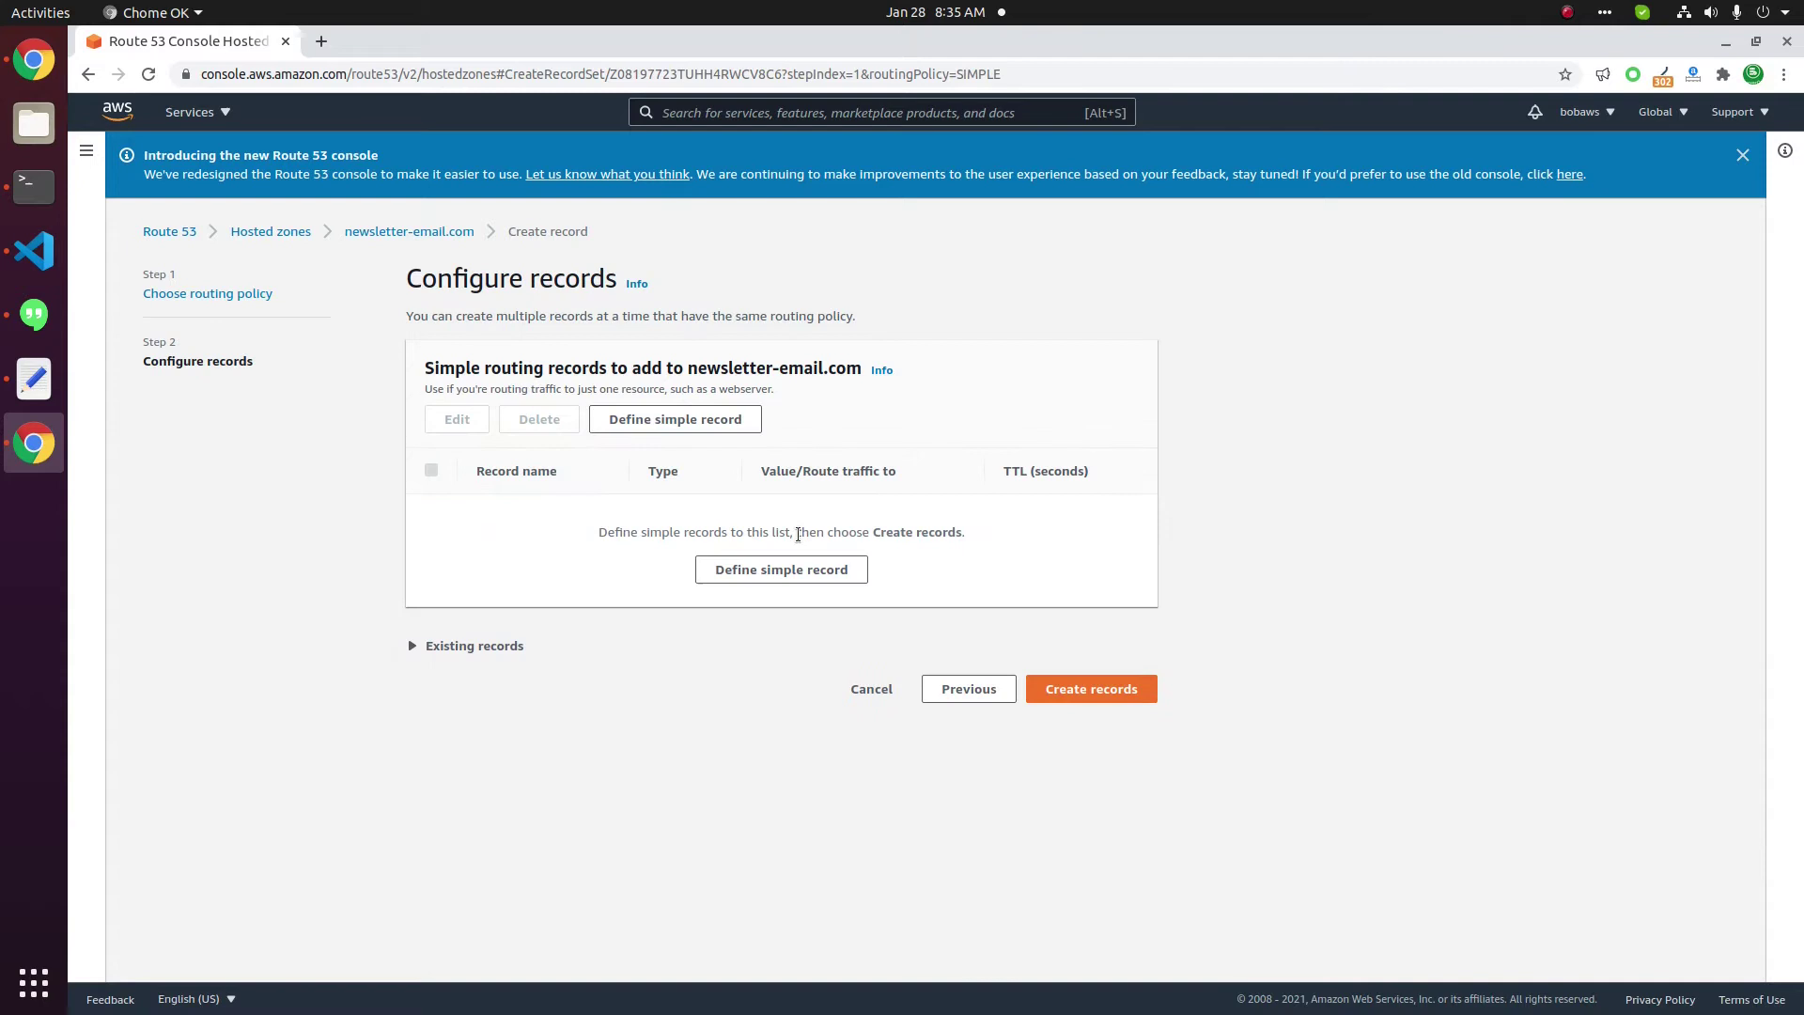
{"action": "left_click", "coordinate": [776, 572]}
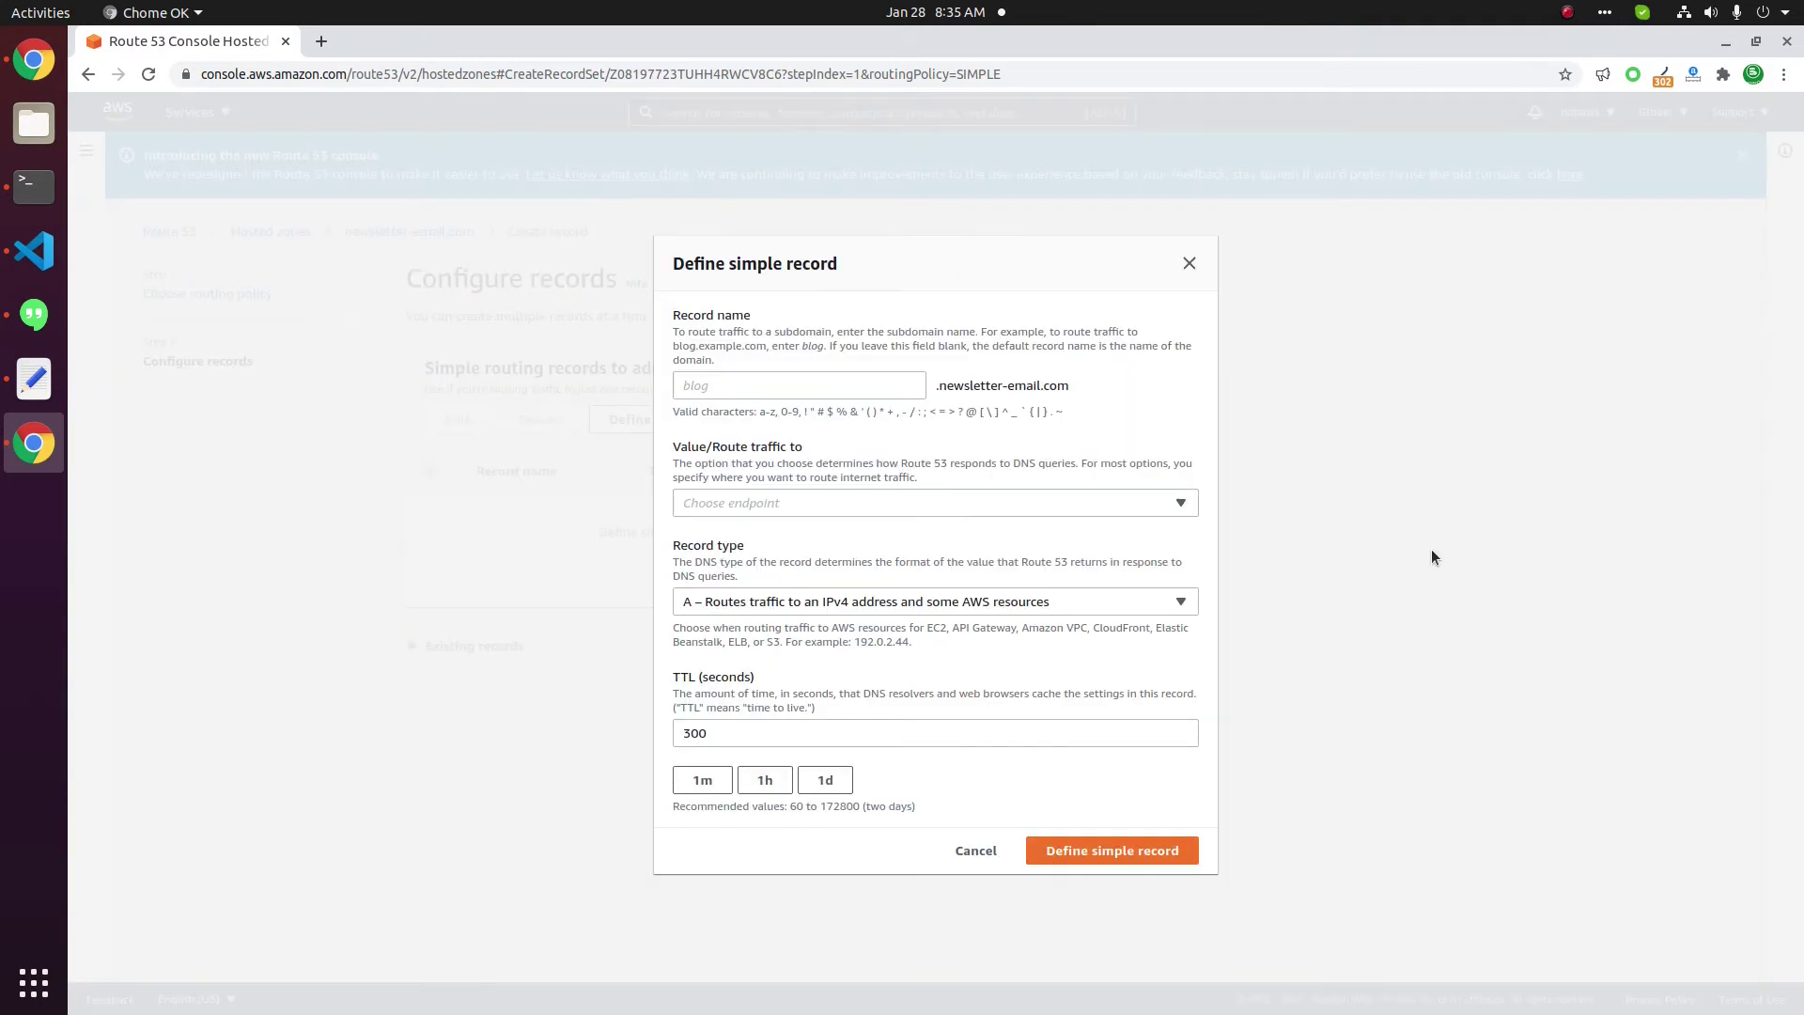
{"action": "left_click", "coordinate": [770, 602]}
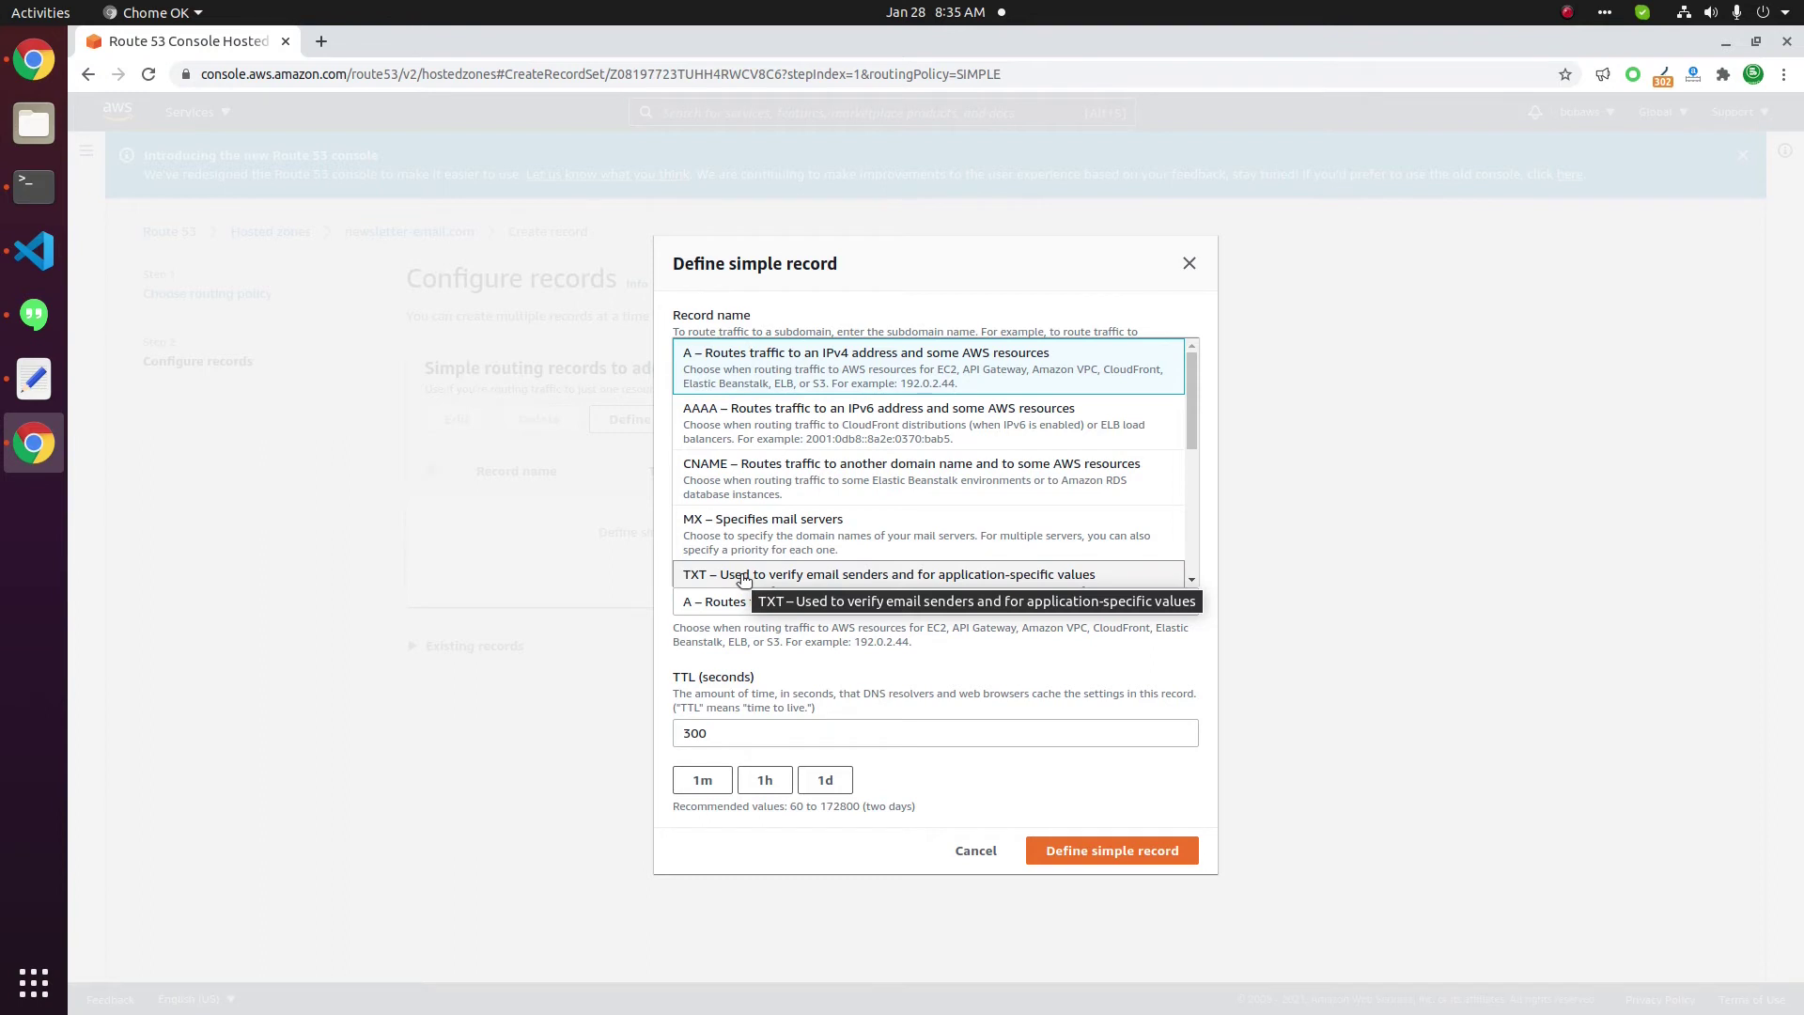
{"action": "left_click", "coordinate": [742, 575]}
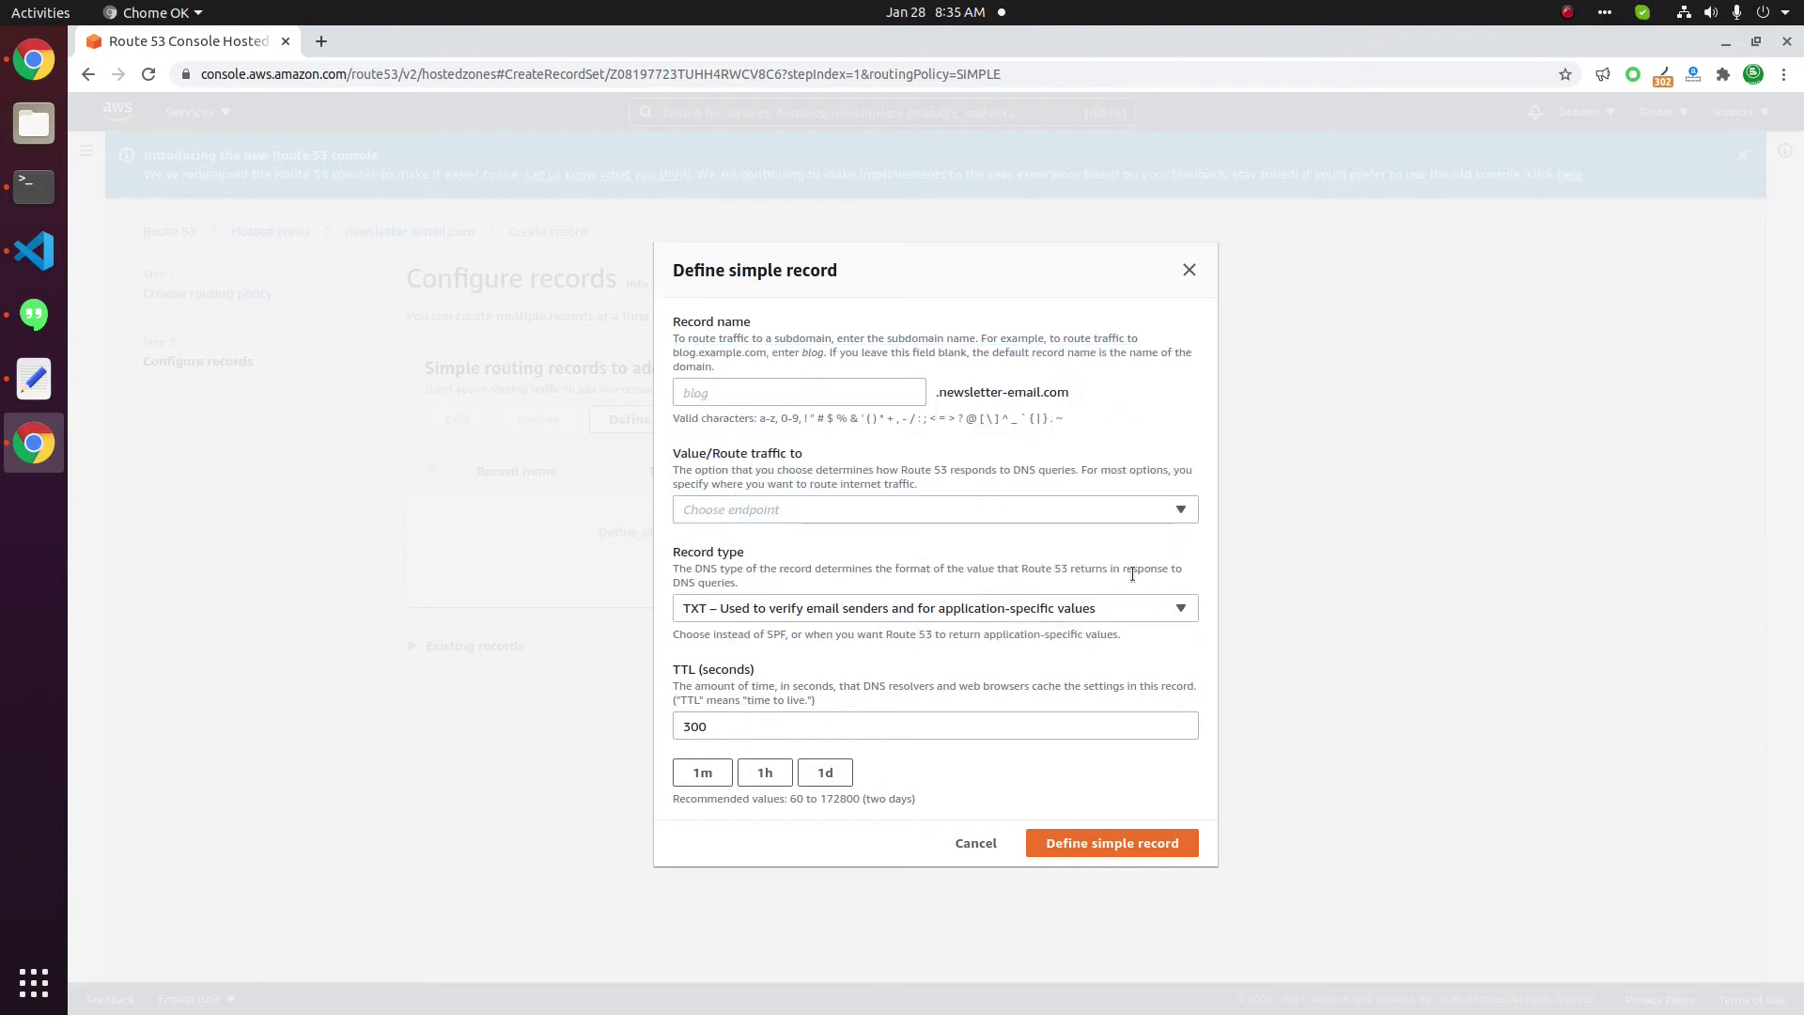
{"action": "left_click", "coordinate": [843, 513]}
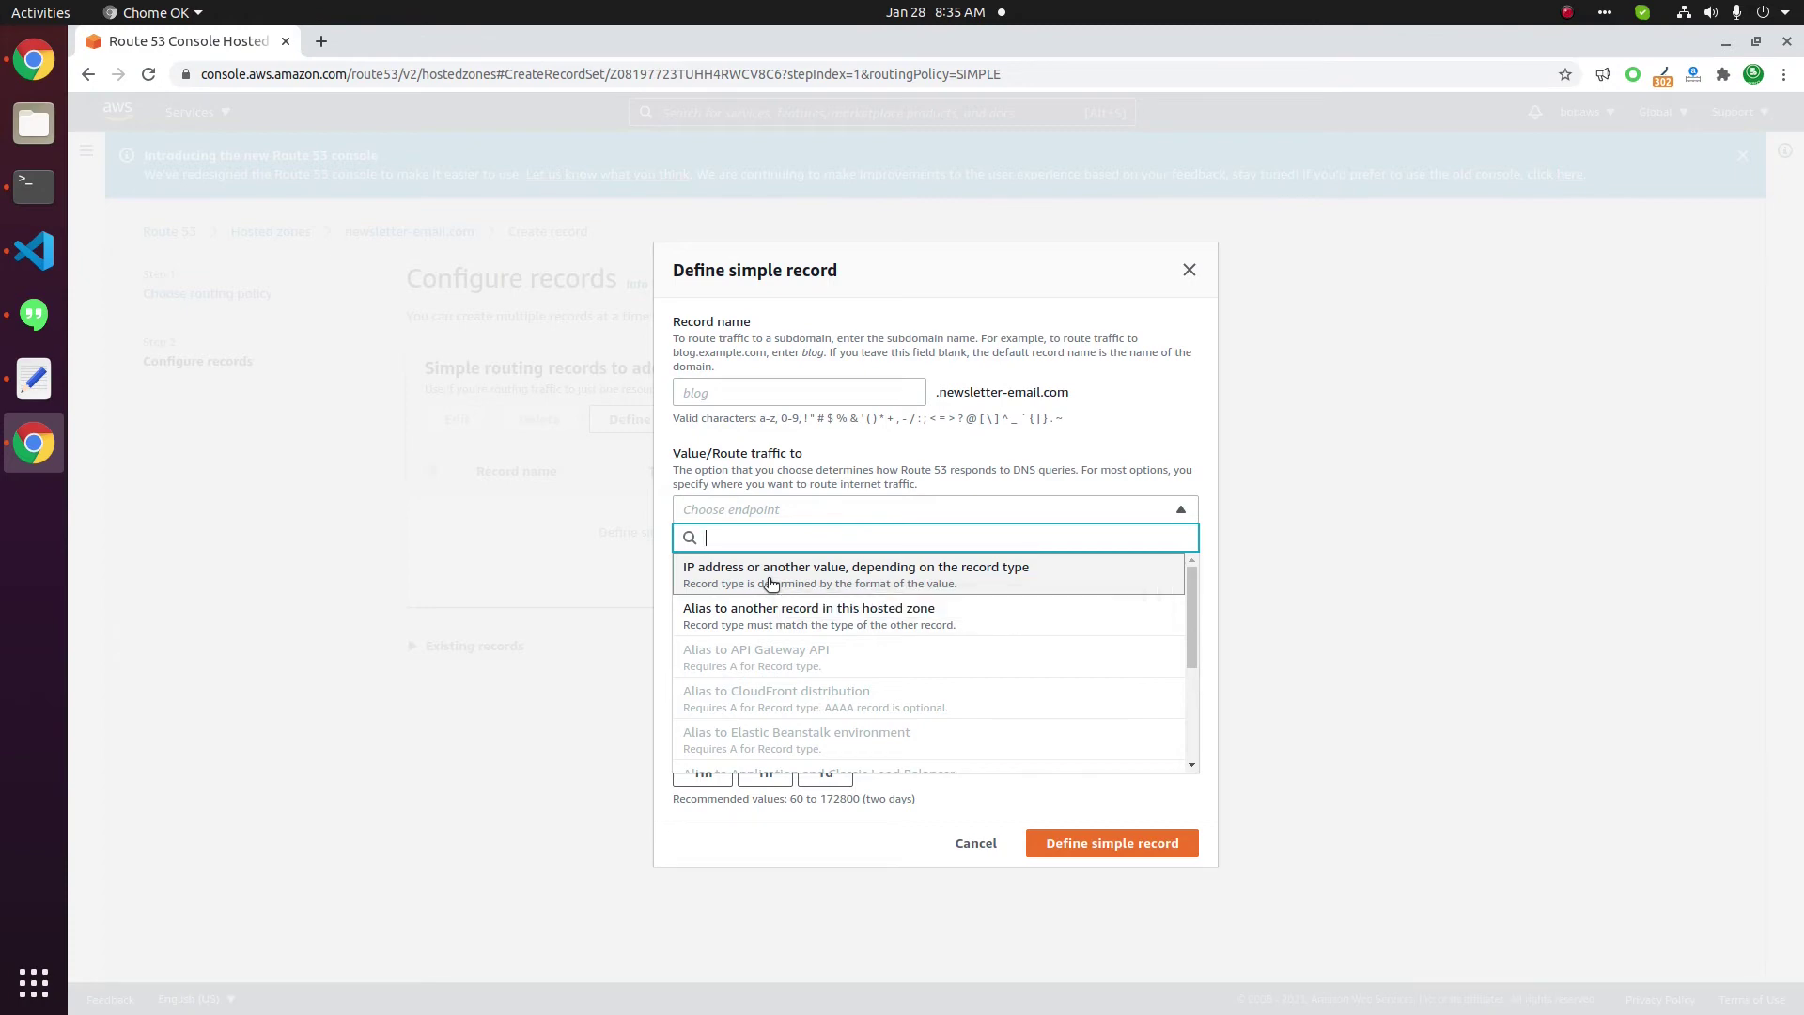
{"action": "left_click", "coordinate": [770, 577]}
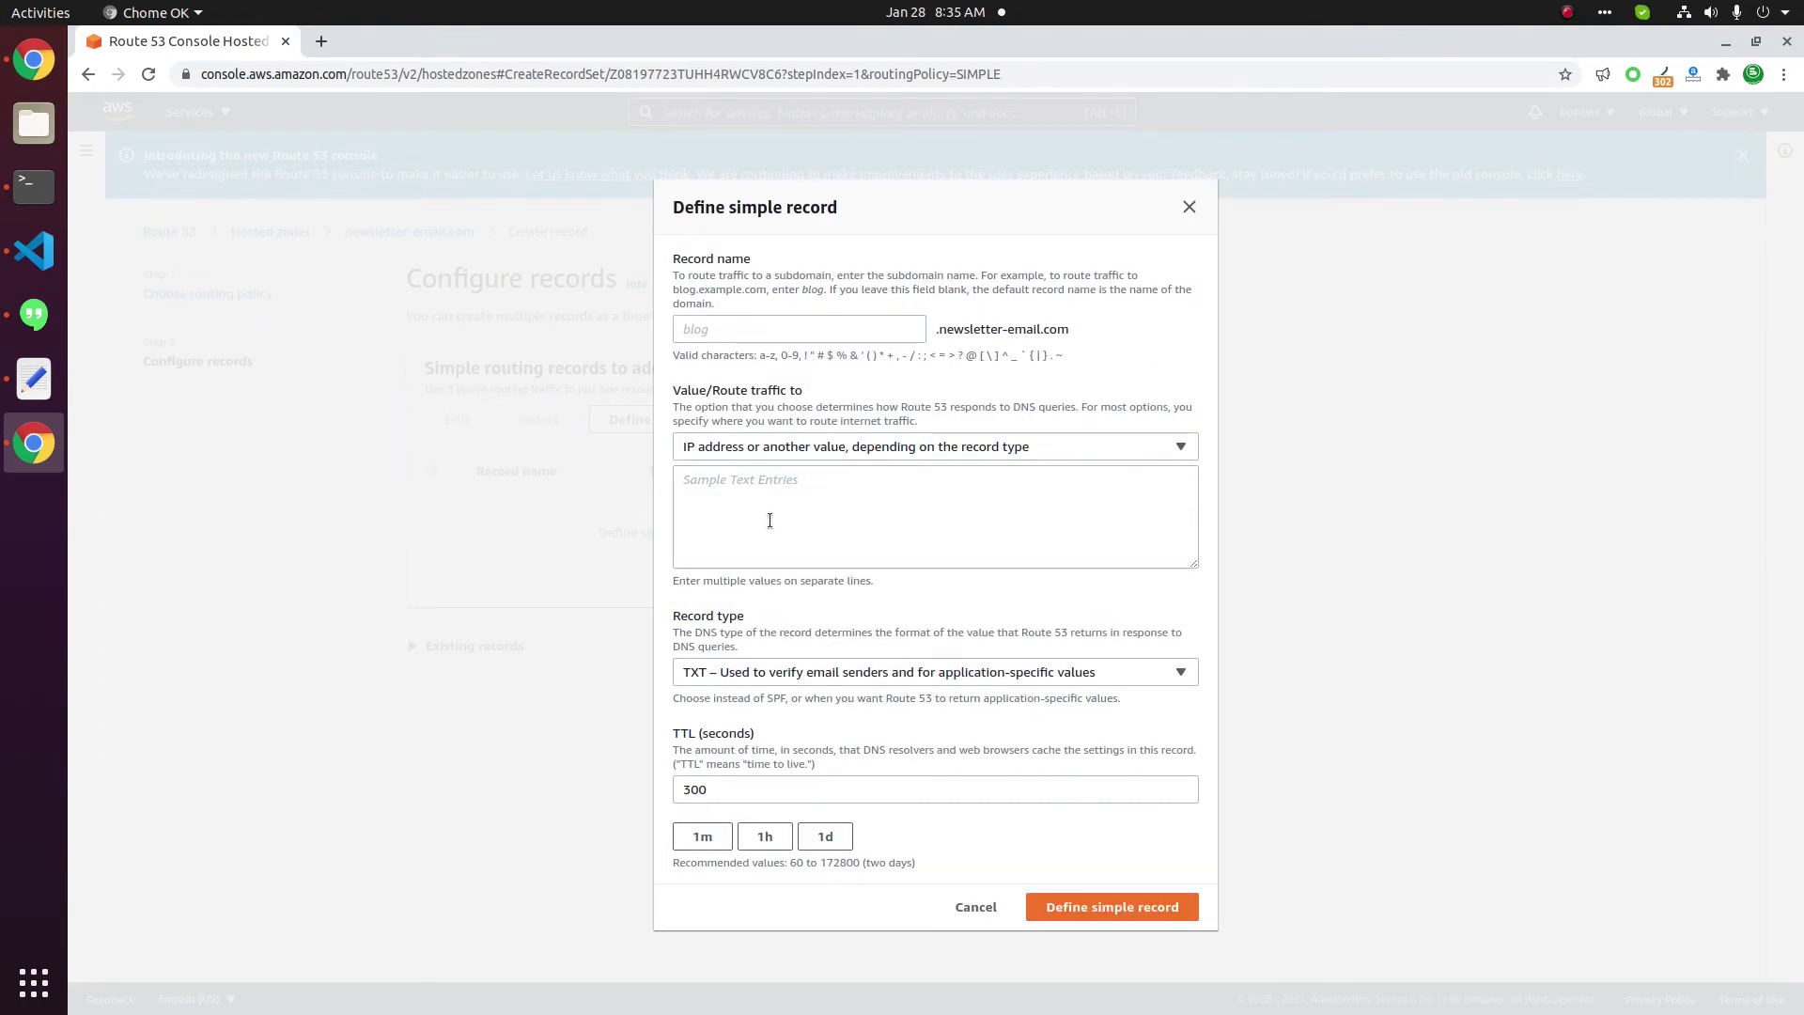
{"action": "left_click", "coordinate": [784, 489]}
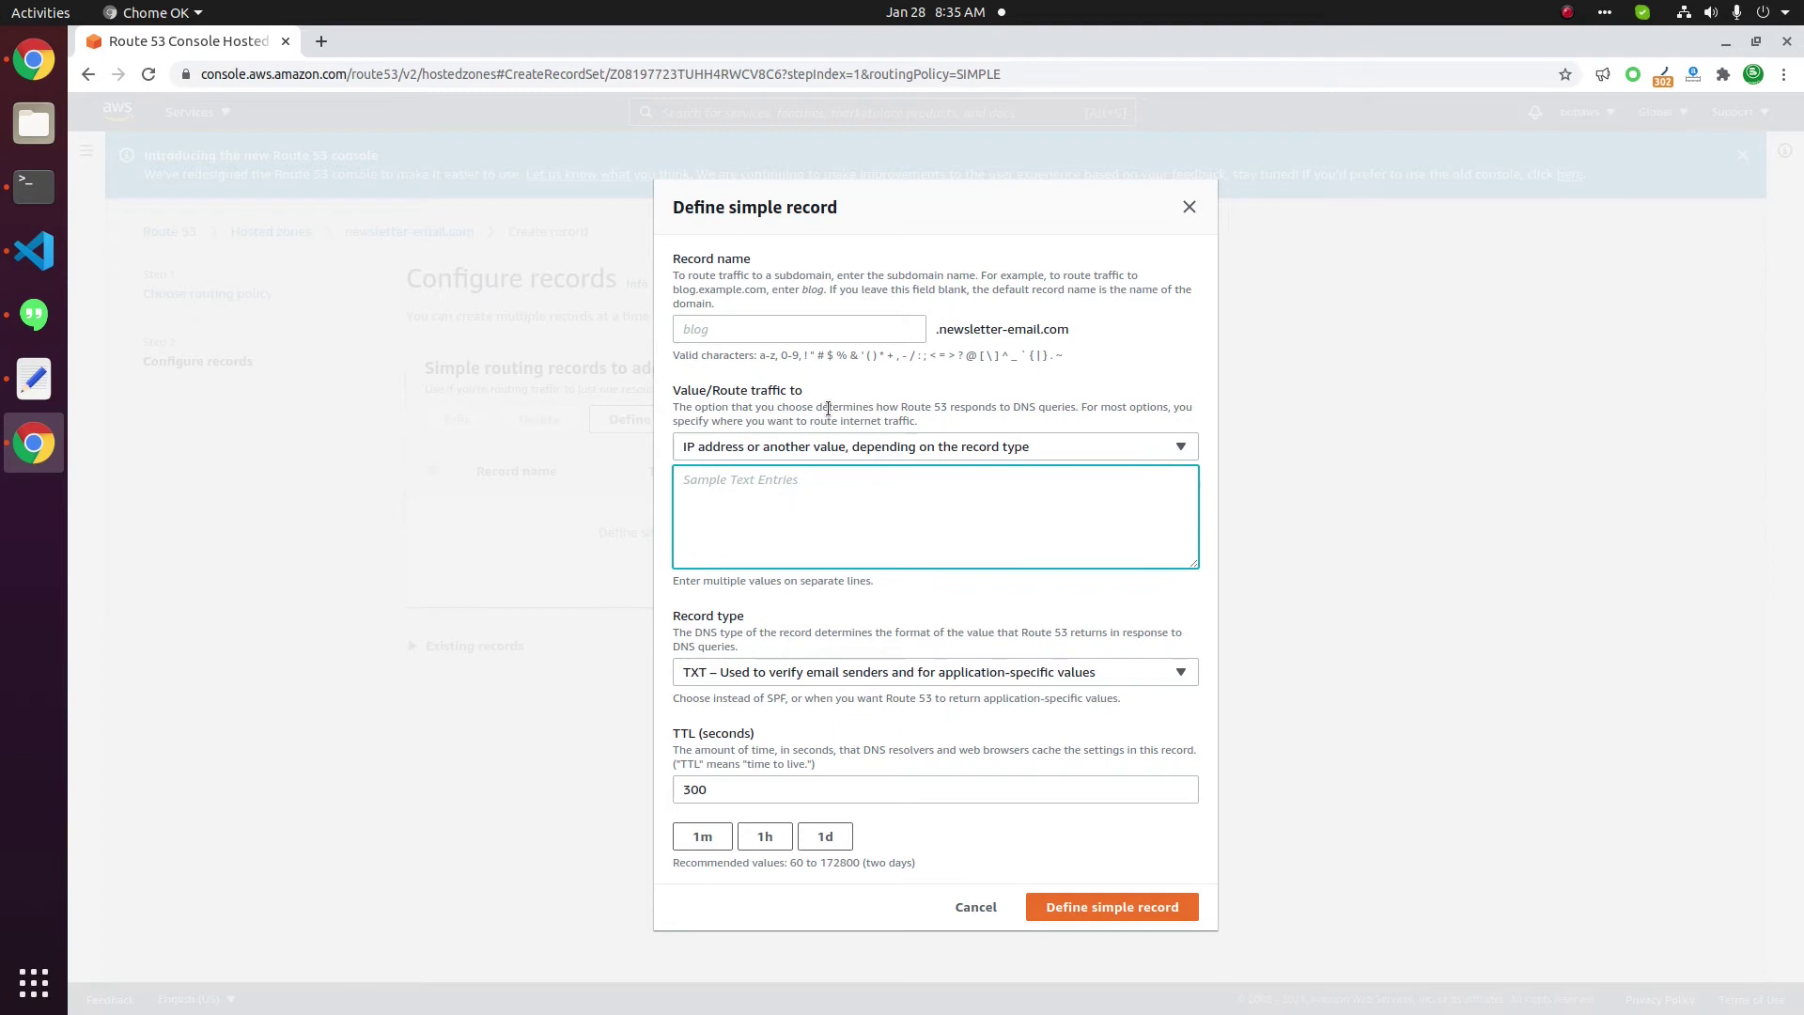
Look over the SPF line in the notes and the record name field in the form.
{"action": "left_click", "coordinate": [34, 378]}
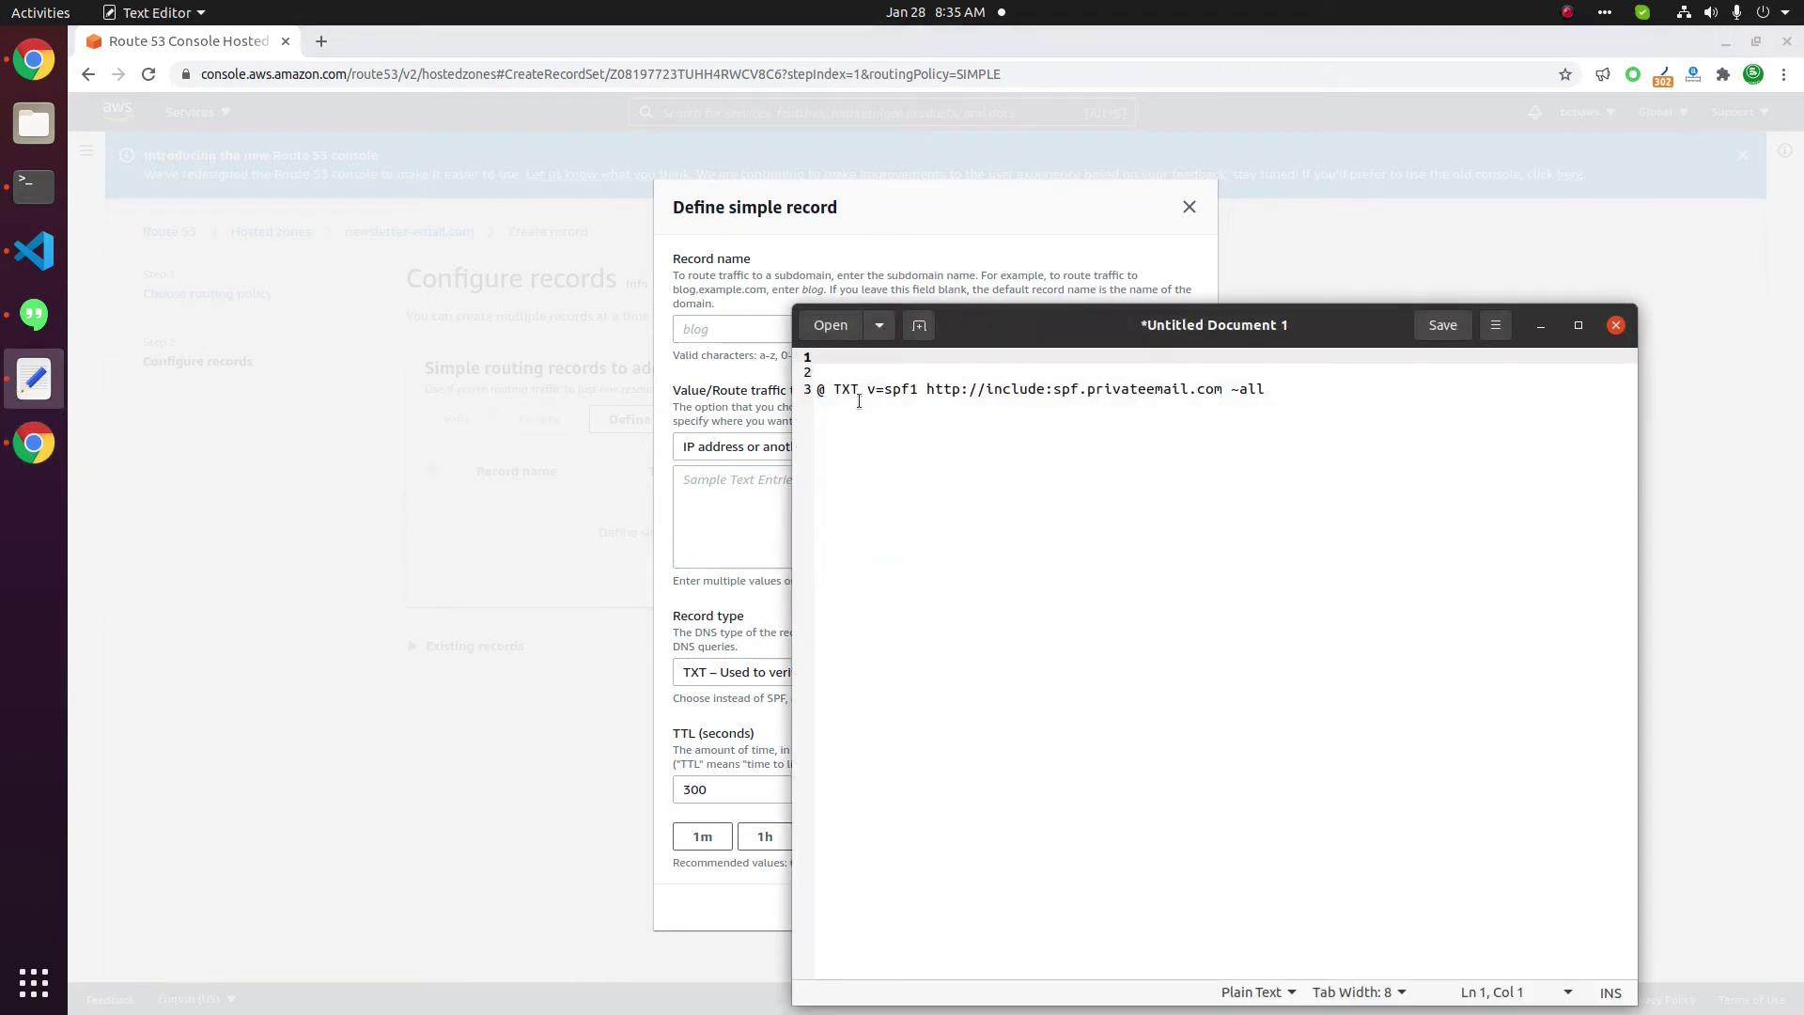
{"action": "left_click_drag", "start_coordinate": [866, 389], "coordinate": [1298, 389]}
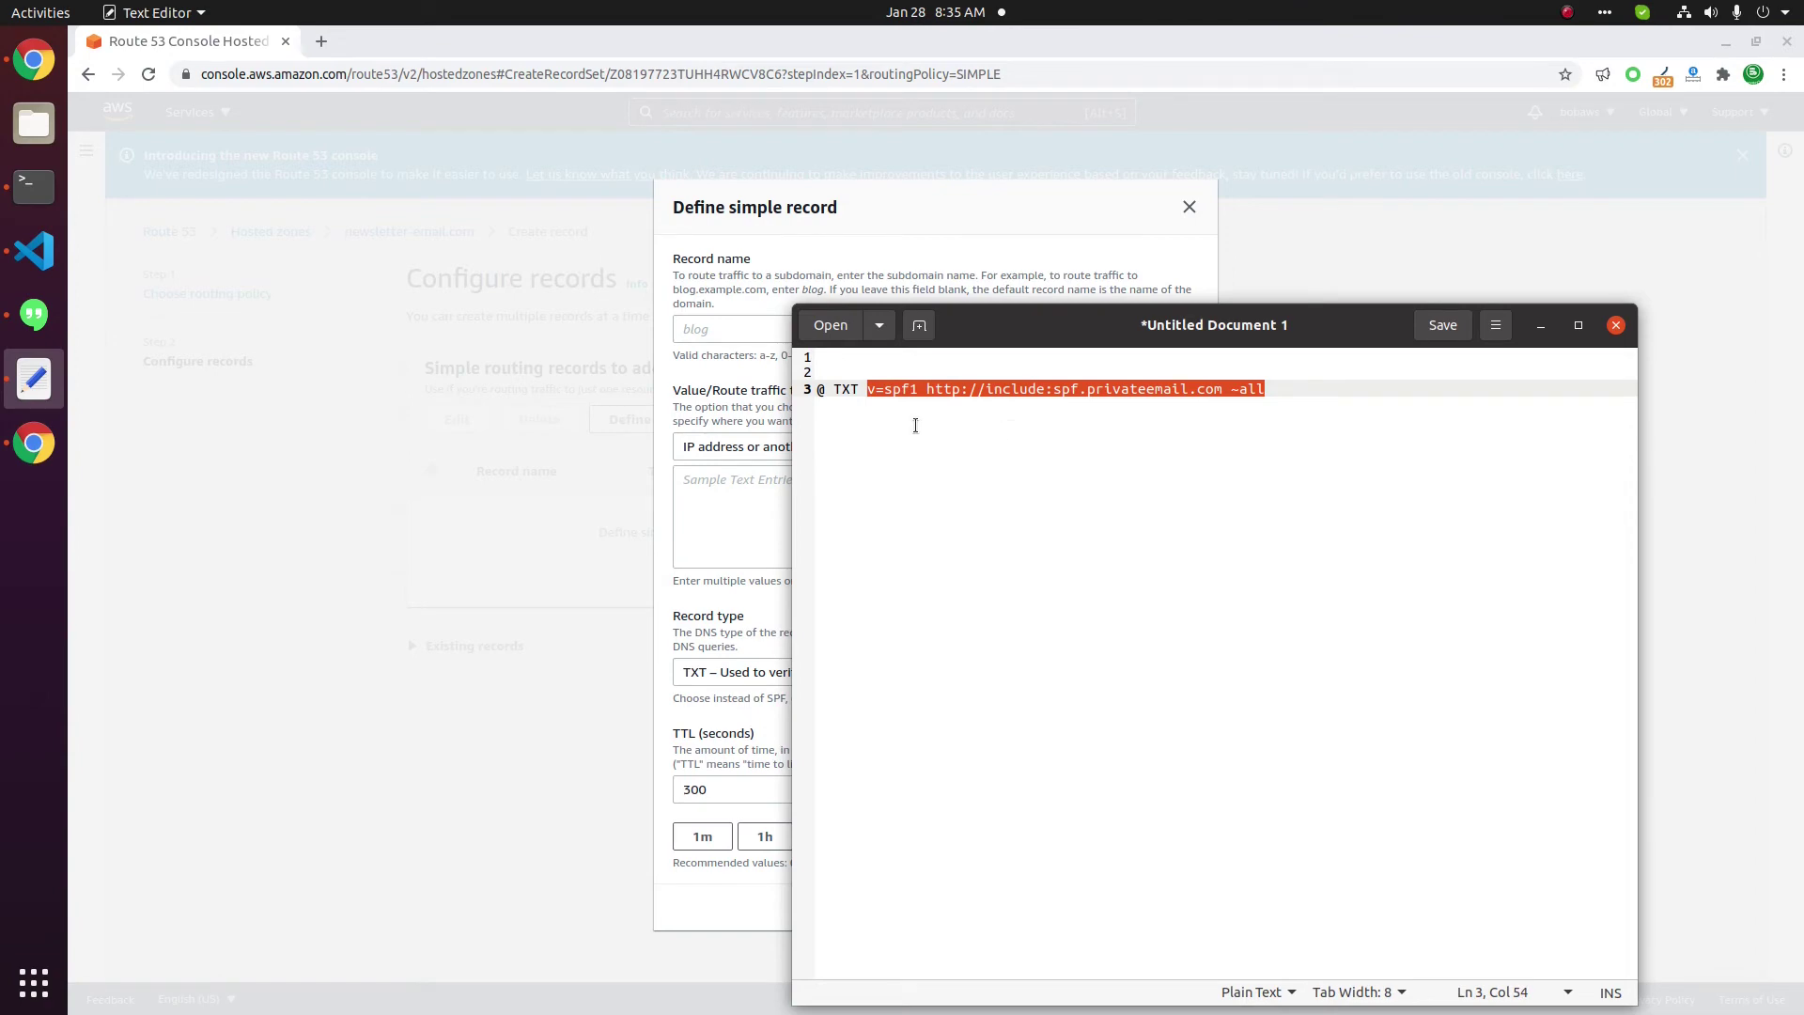
{"action": "left_click_drag", "start_coordinate": [859, 389], "coordinate": [833, 390]}
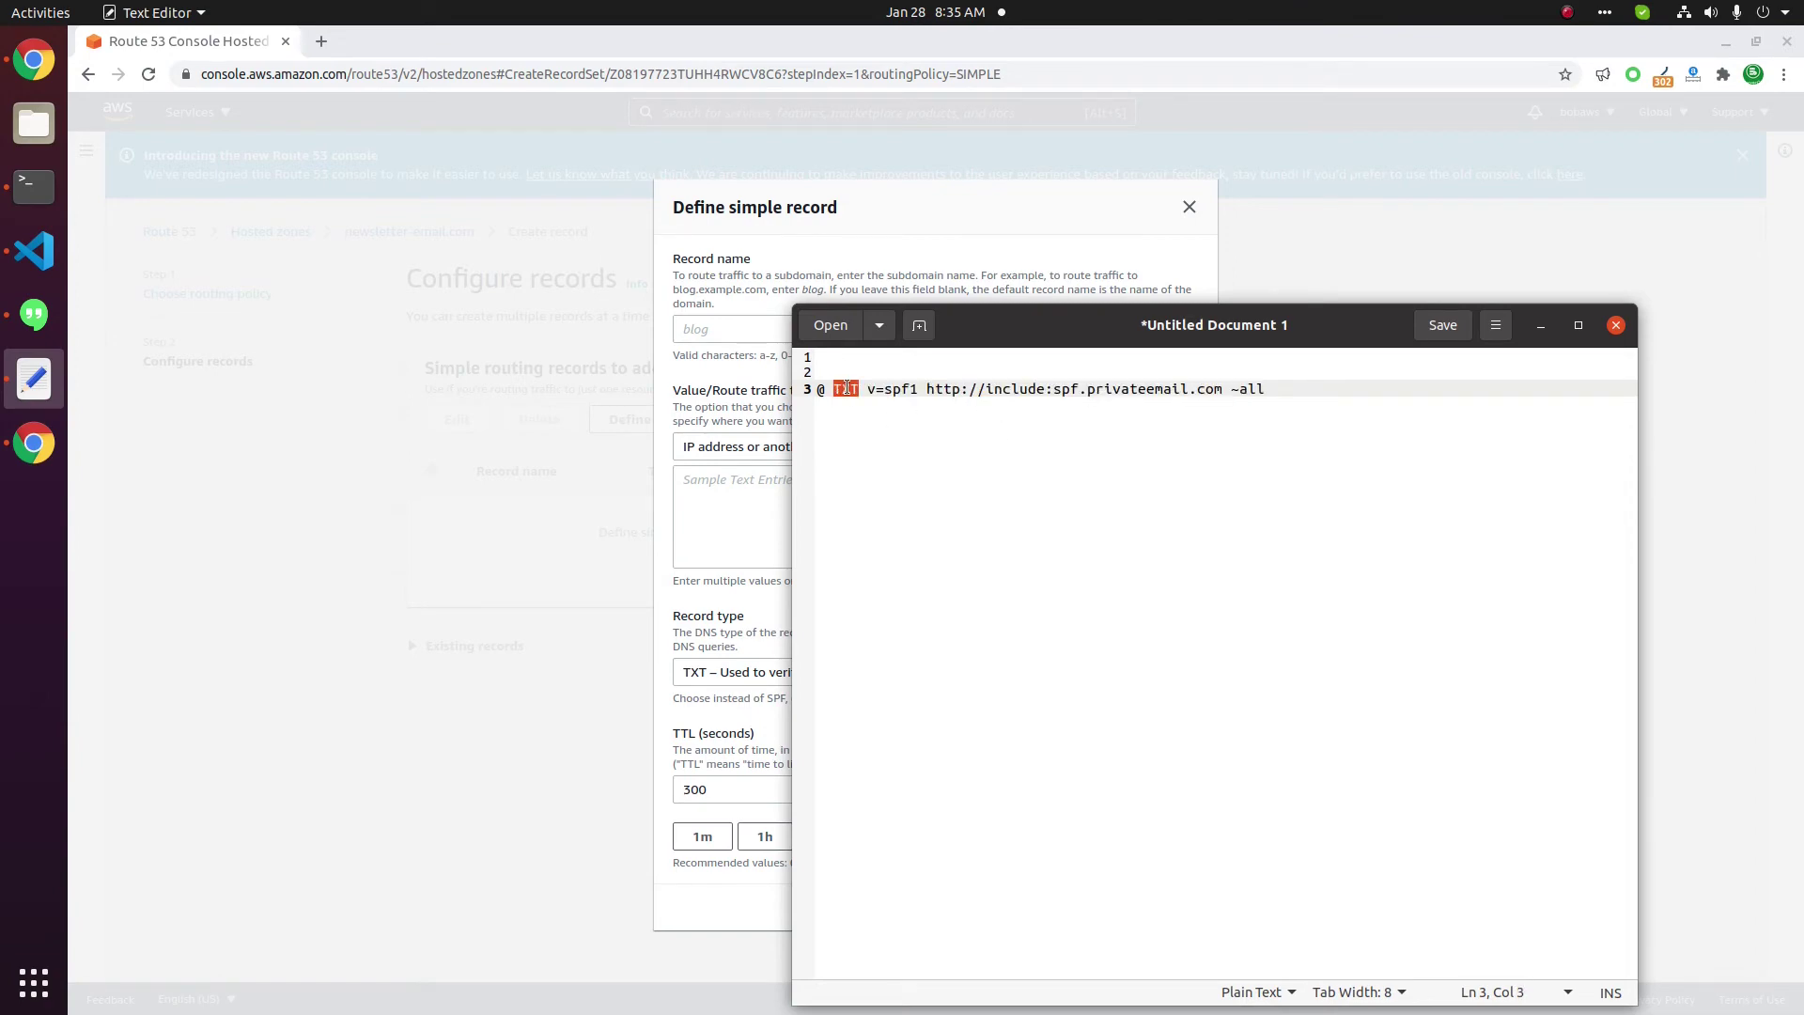
{"action": "left_click", "coordinate": [850, 389]}
{"action": "left_click", "coordinate": [728, 335]}
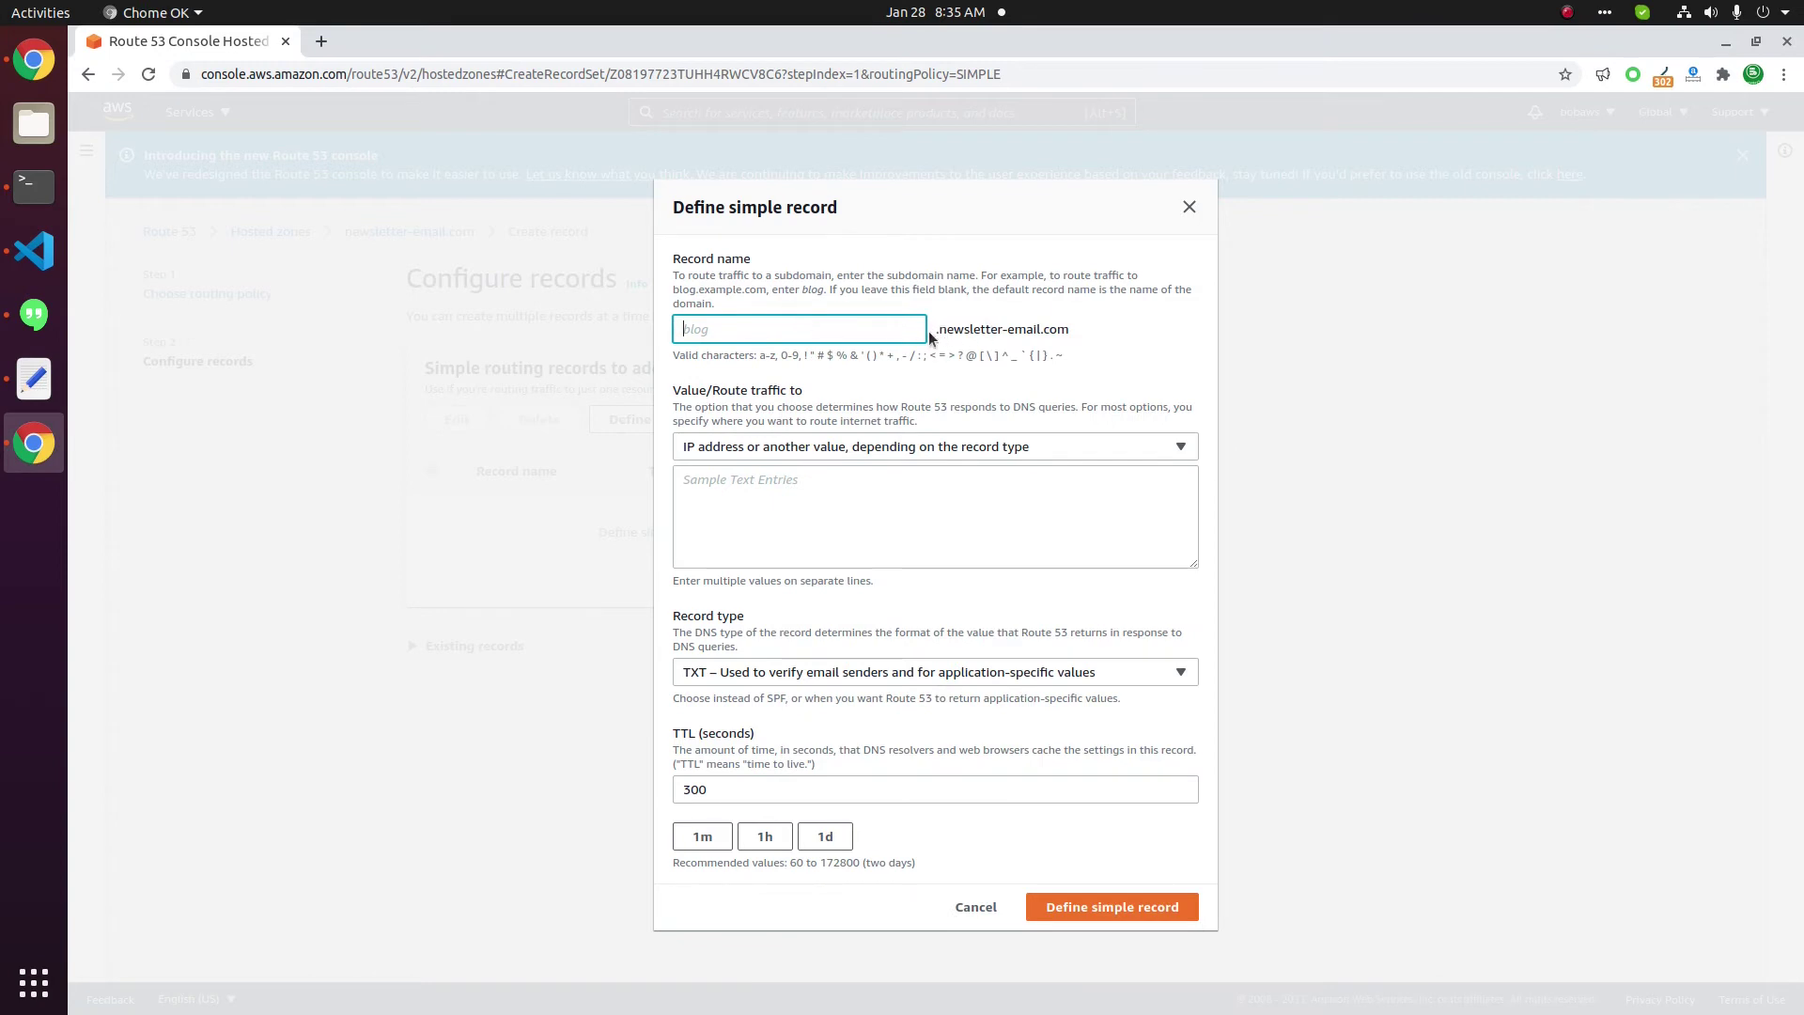
{"action": "left_click_drag", "start_coordinate": [933, 336], "coordinate": [1177, 339]}
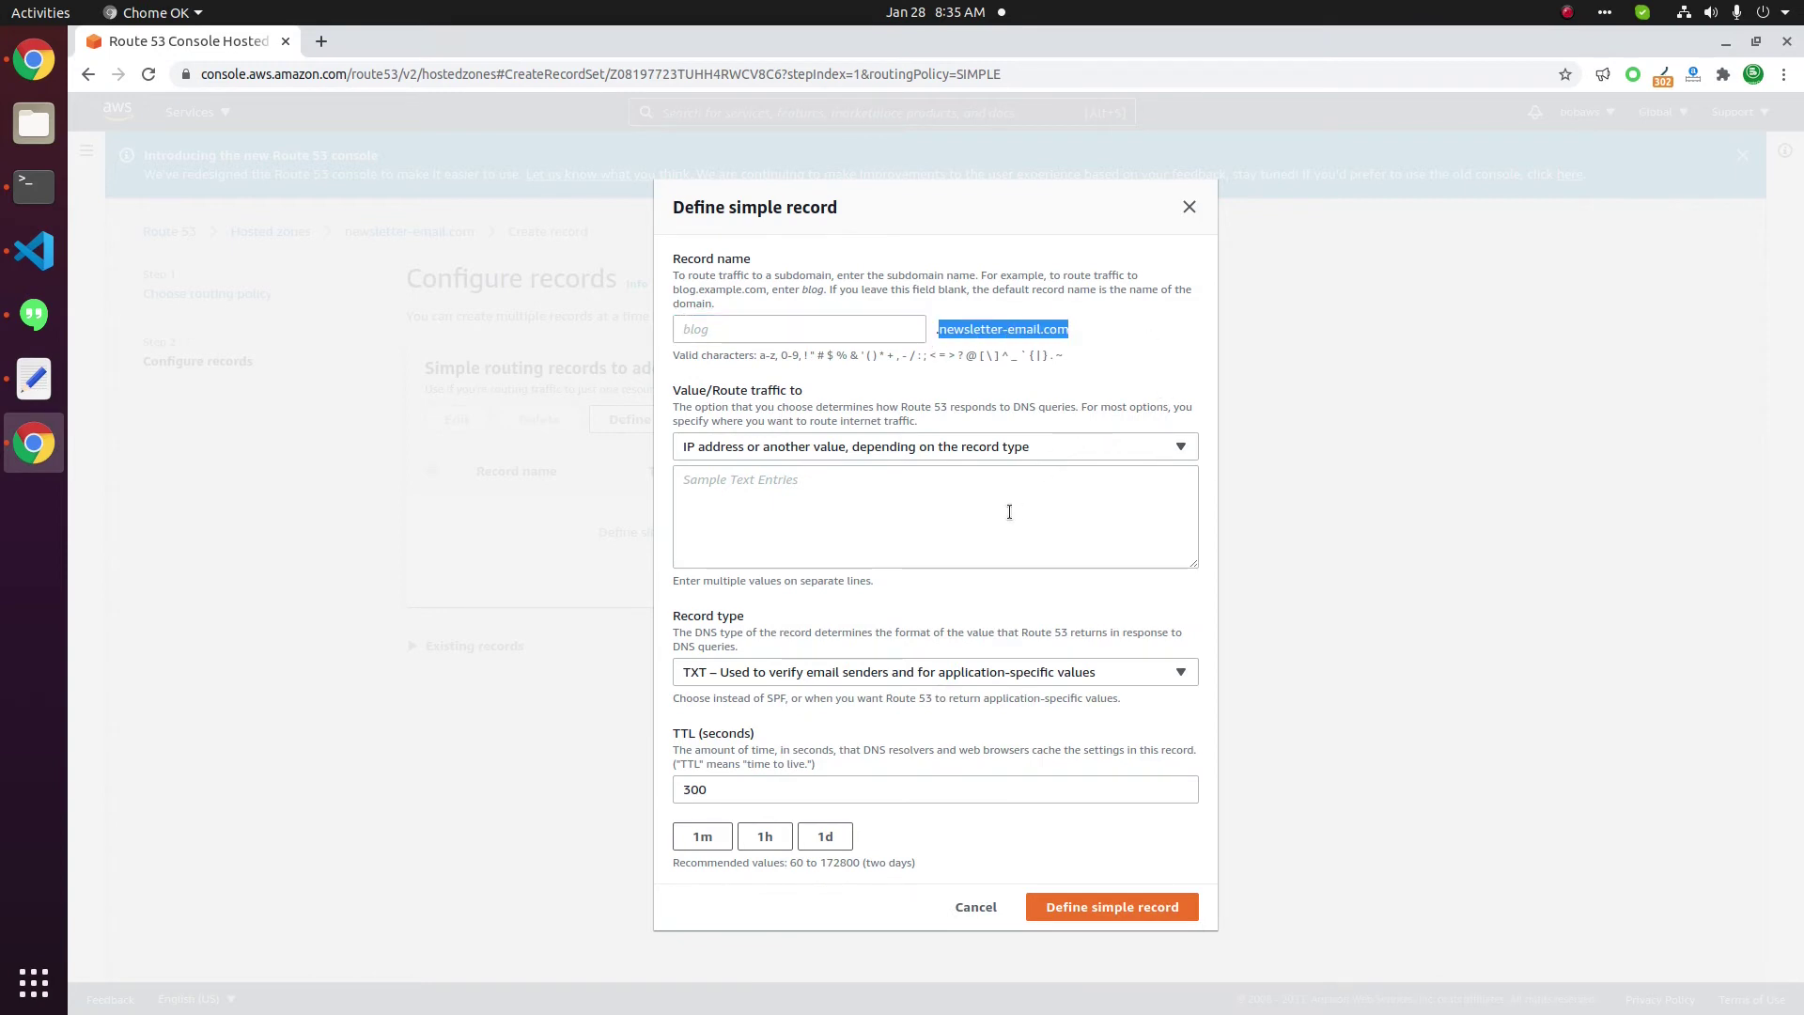
{"action": "key", "text": "alt+Tab"}
{"action": "left_click", "coordinate": [918, 419]}
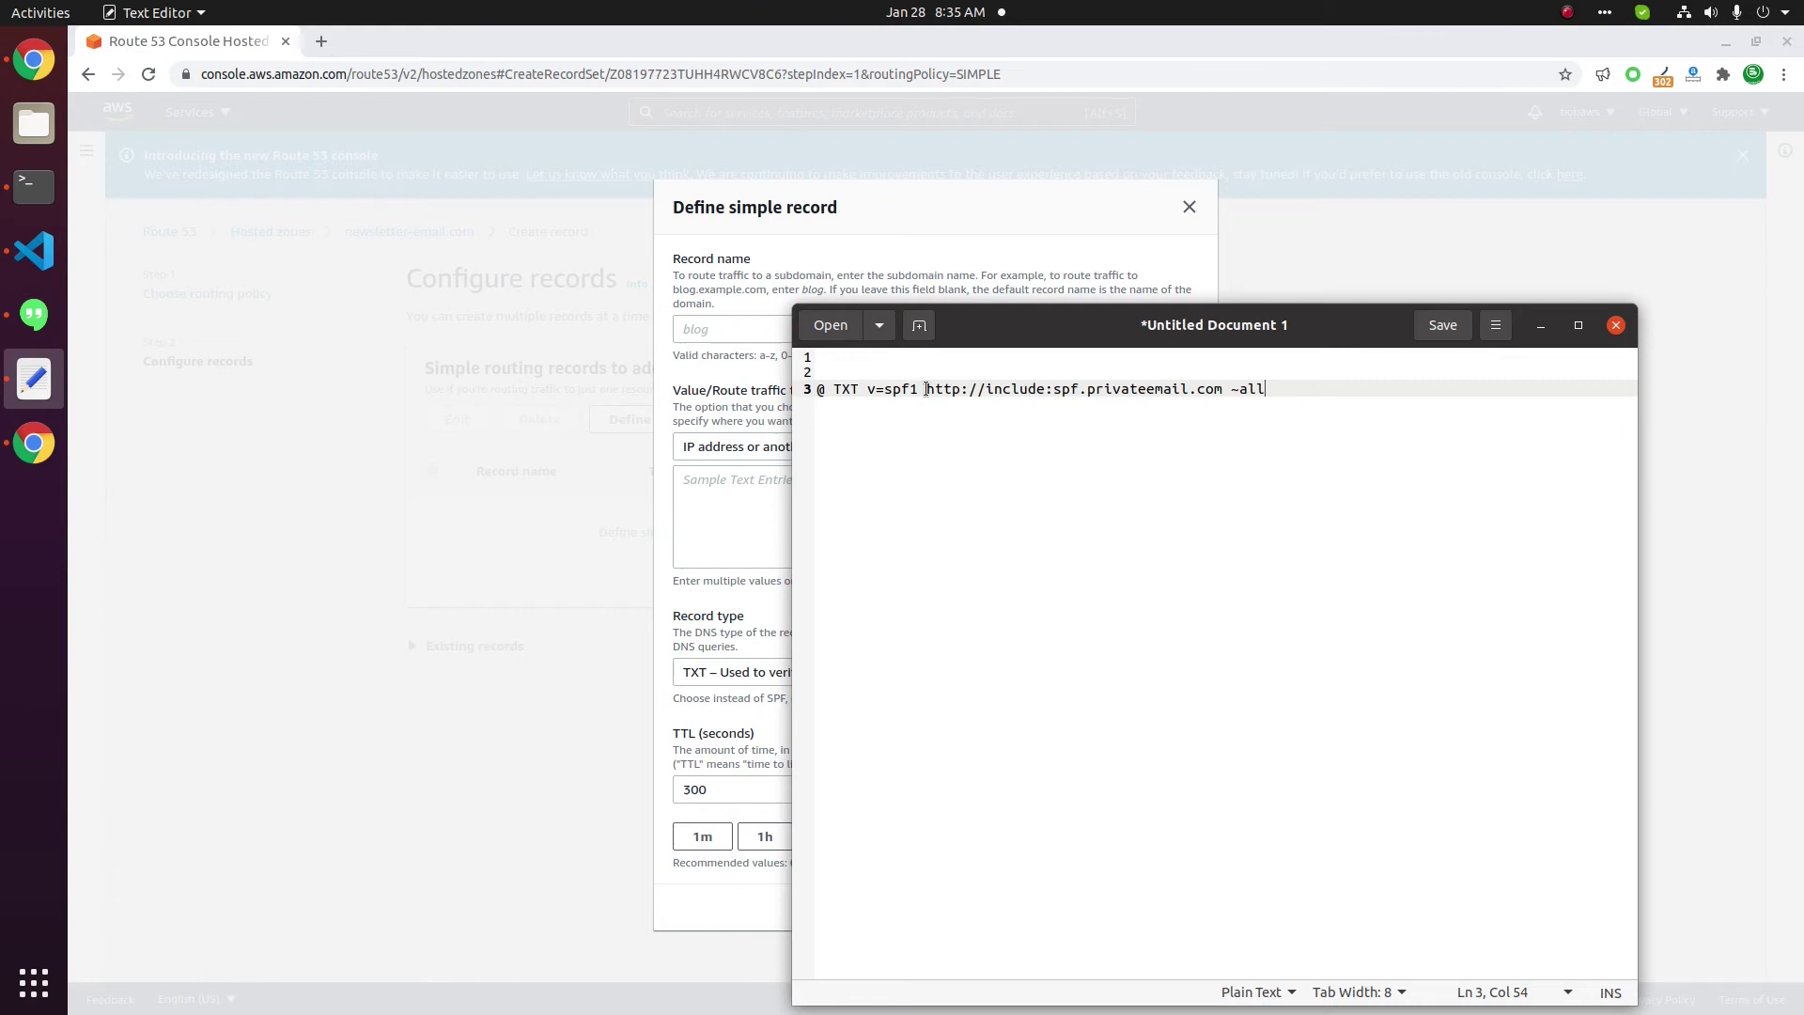
{"action": "left_click", "coordinate": [925, 390]}
{"action": "key", "text": "Left"}
{"action": "key", "text": "Left"}
{"action": "key", "text": "Left"}
{"action": "key", "text": "Right"}
{"action": "key", "text": "Right"}
{"action": "key", "text": "Right"}
{"action": "key", "text": "shift+Right"}
{"action": "key", "text": "shift+Right"}
{"action": "key", "text": "shift+Right"}
{"action": "key", "text": "shift+Right"}
{"action": "key", "text": "shift+Right"}
{"action": "key", "text": "shift+Right"}
{"action": "key", "text": "shift+Right"}
{"action": "key", "text": "shift+Left"}
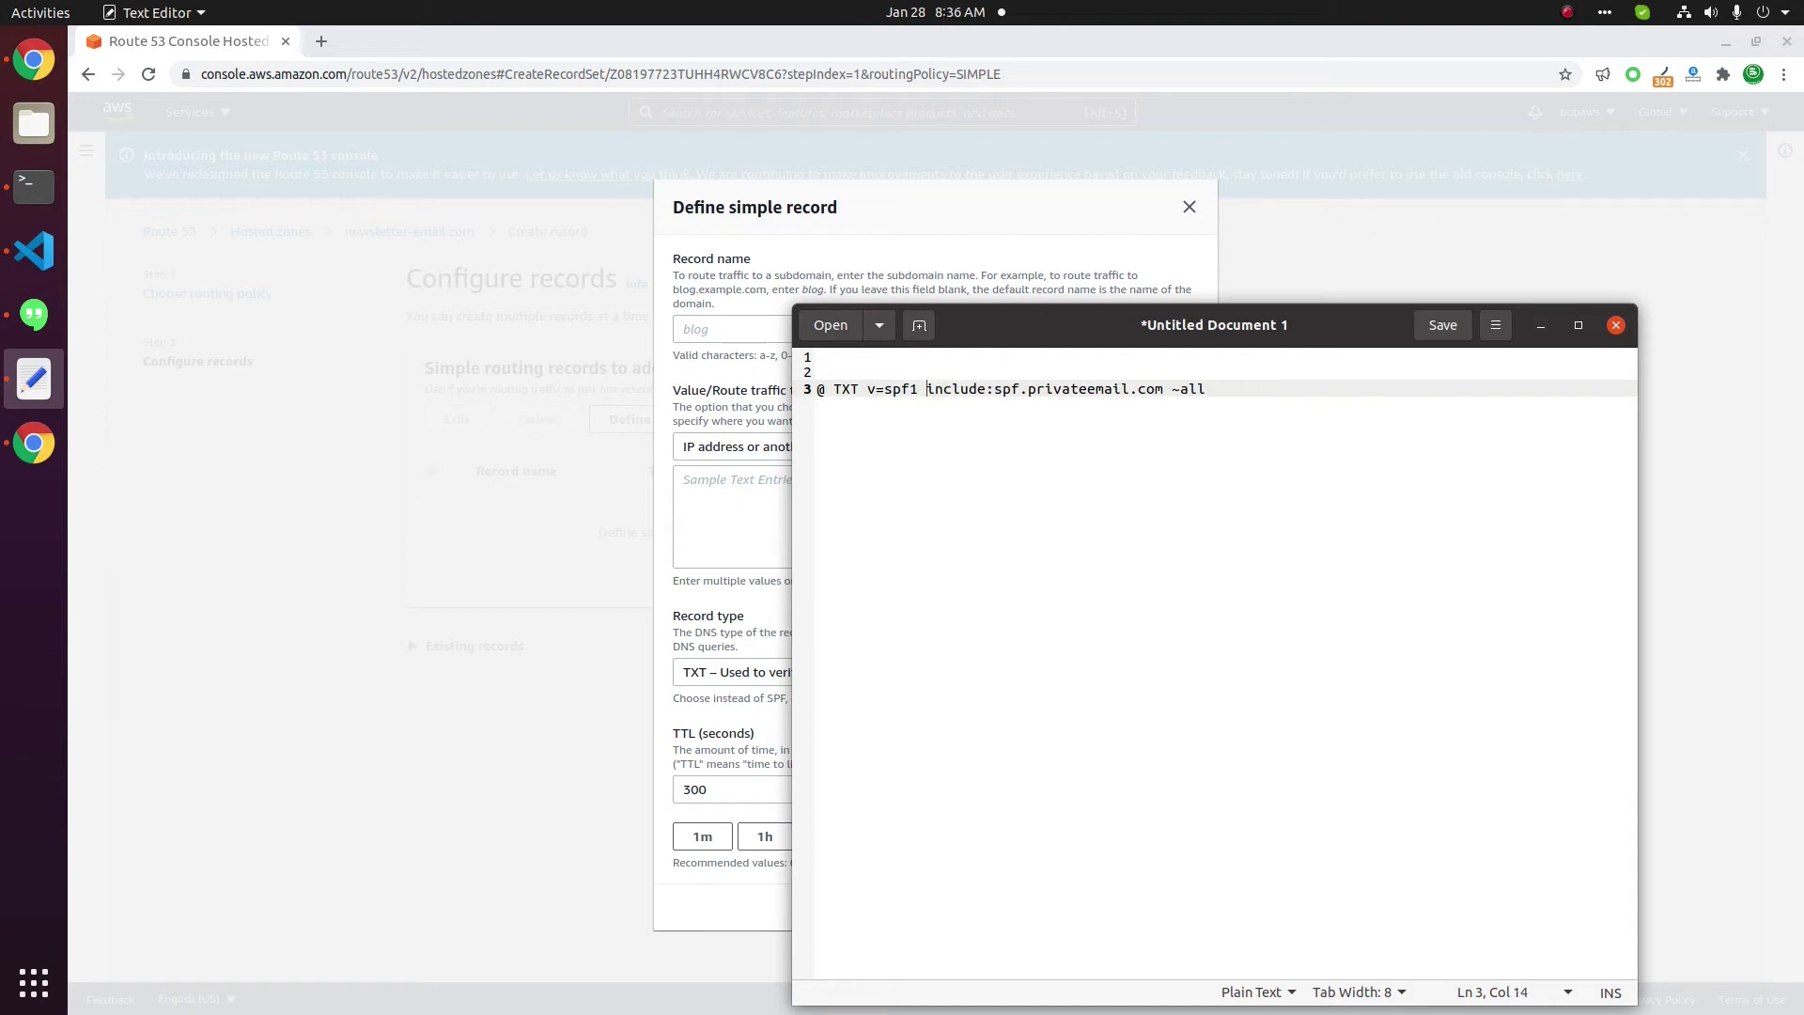
{"action": "key", "text": "Left"}
{"action": "key", "text": "Left"}
{"action": "key", "text": "Left"}
{"action": "key", "text": "shift+End"}
{"action": "key", "text": "ctrl+c"}
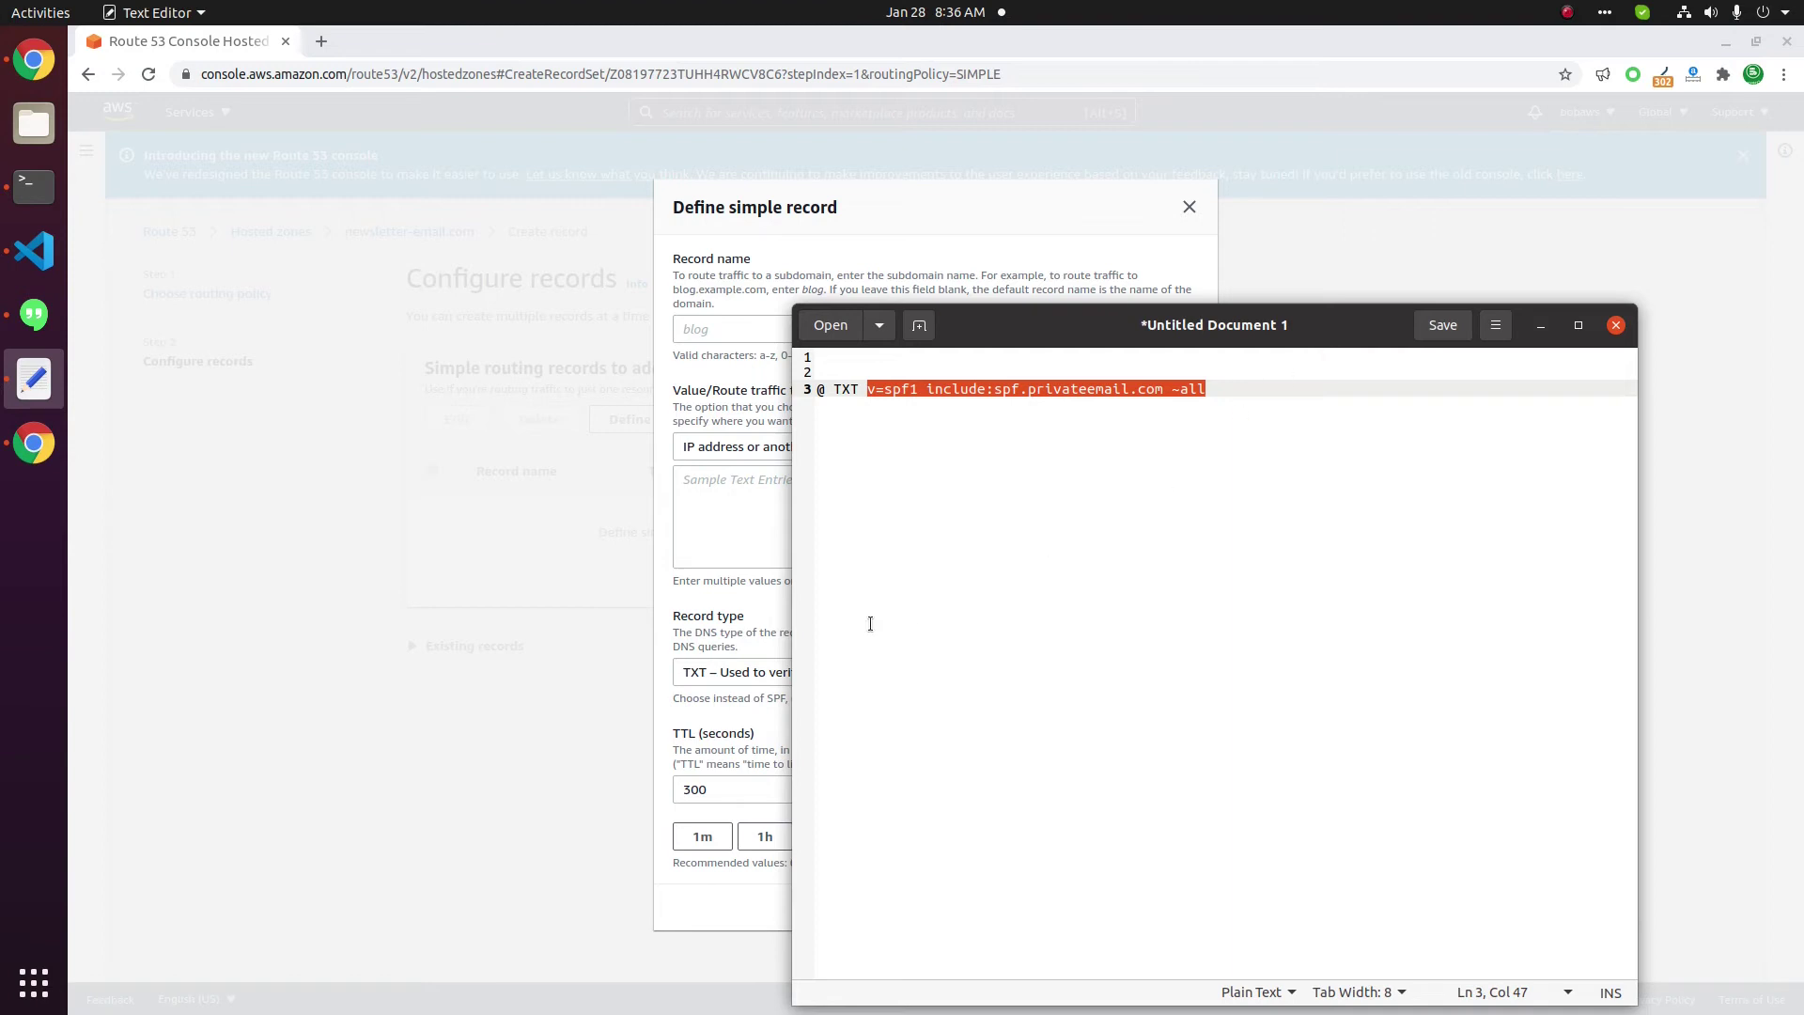
{"action": "left_click", "coordinate": [701, 497]}
{"action": "key", "text": "ctrl+v"}
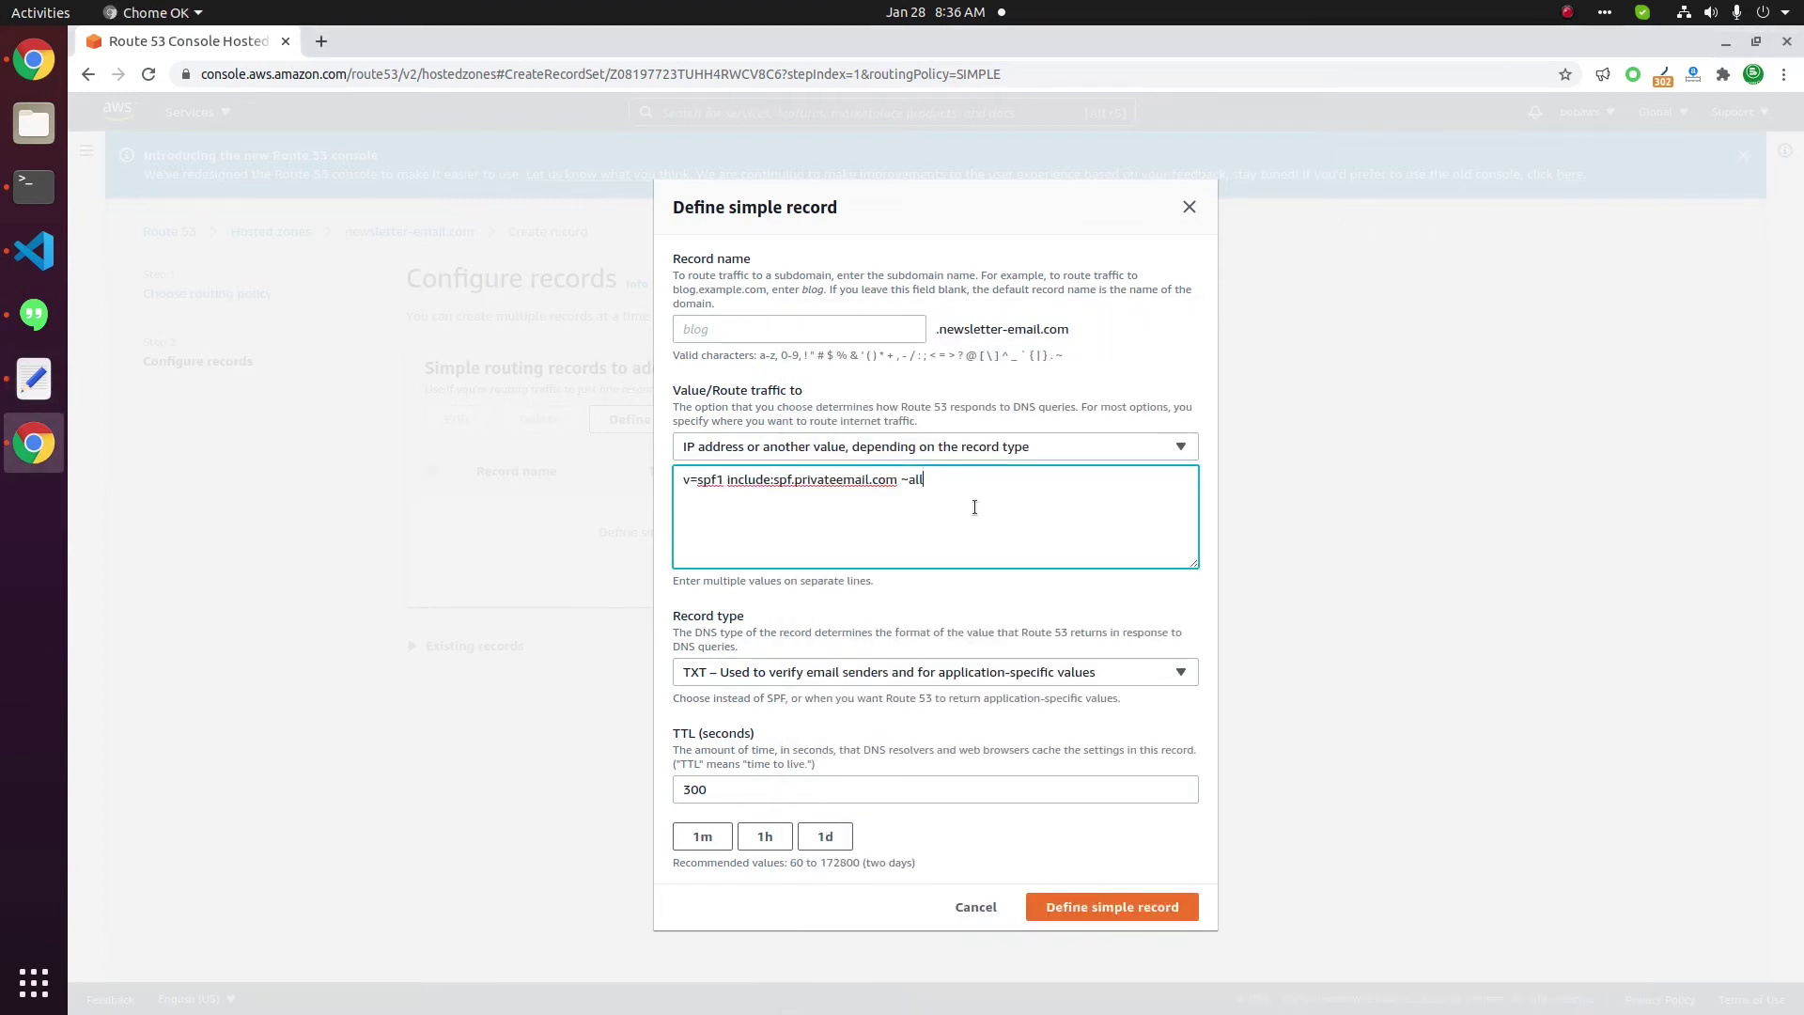
Add and create the TXT record 'v=spf1 include:spf.privateemail.com ~all' in the zone.
{"action": "left_click", "coordinate": [1112, 907]}
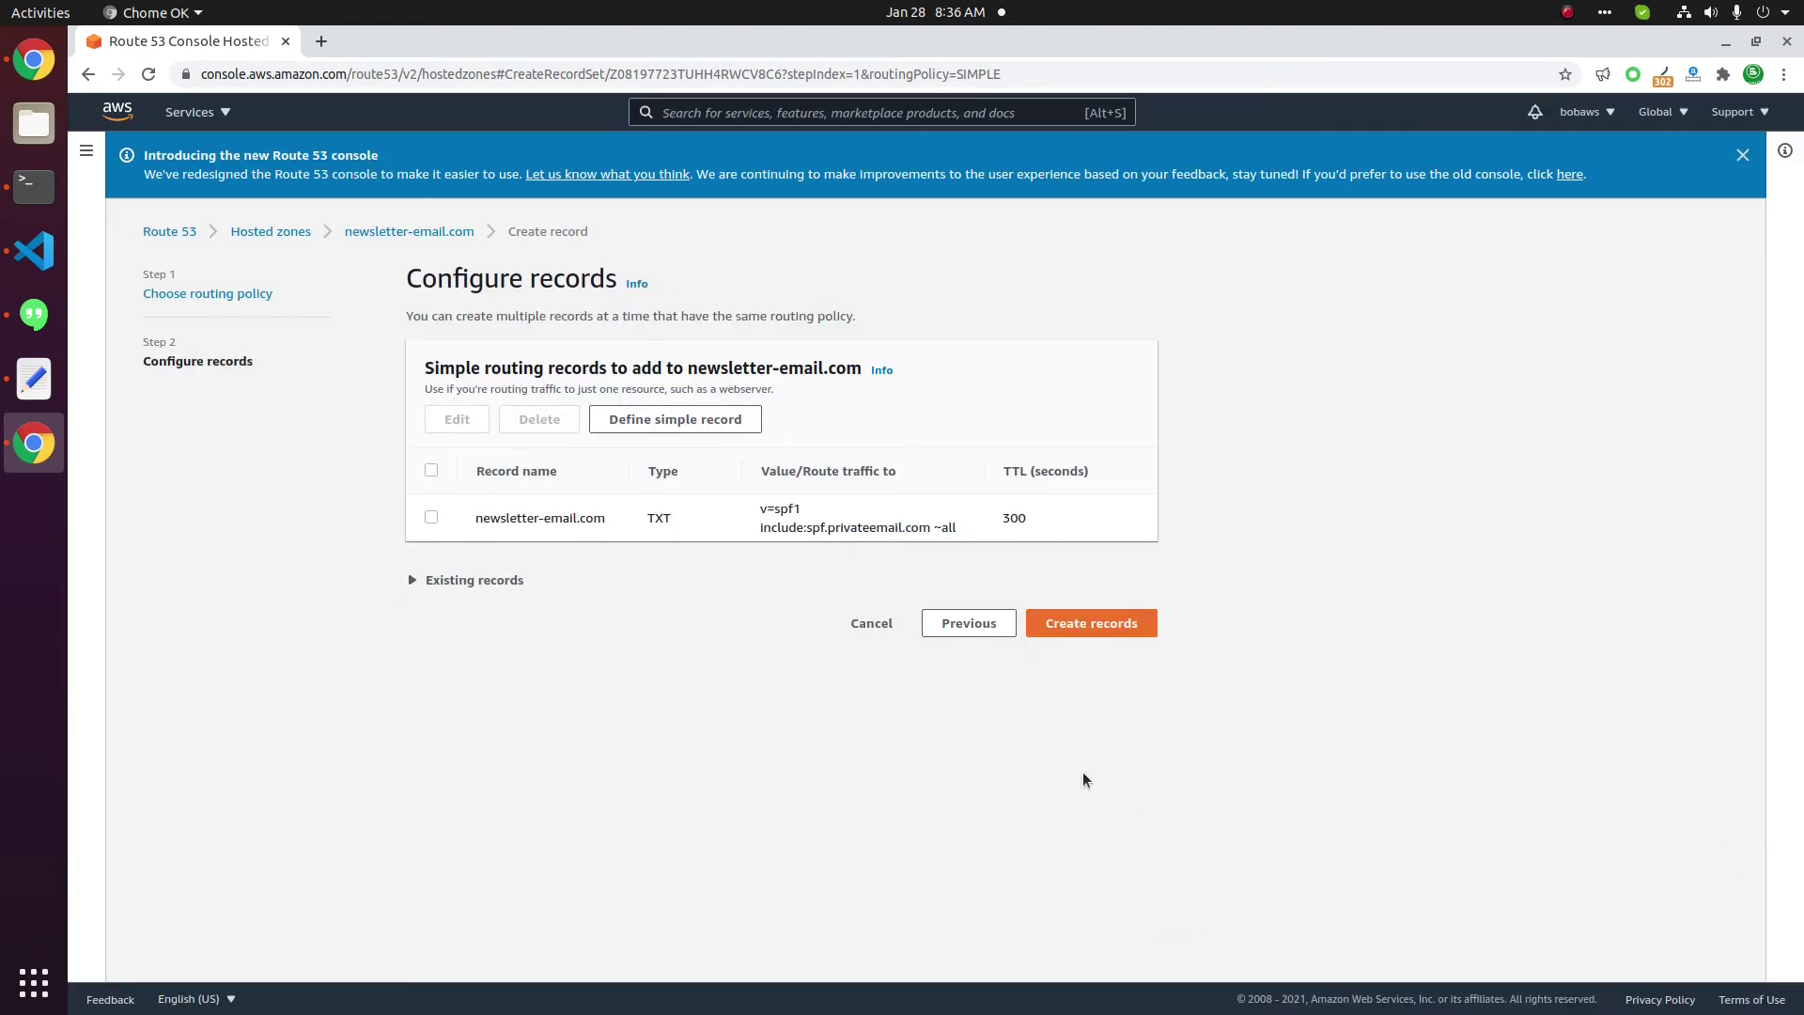
{"action": "left_click", "coordinate": [1111, 628]}
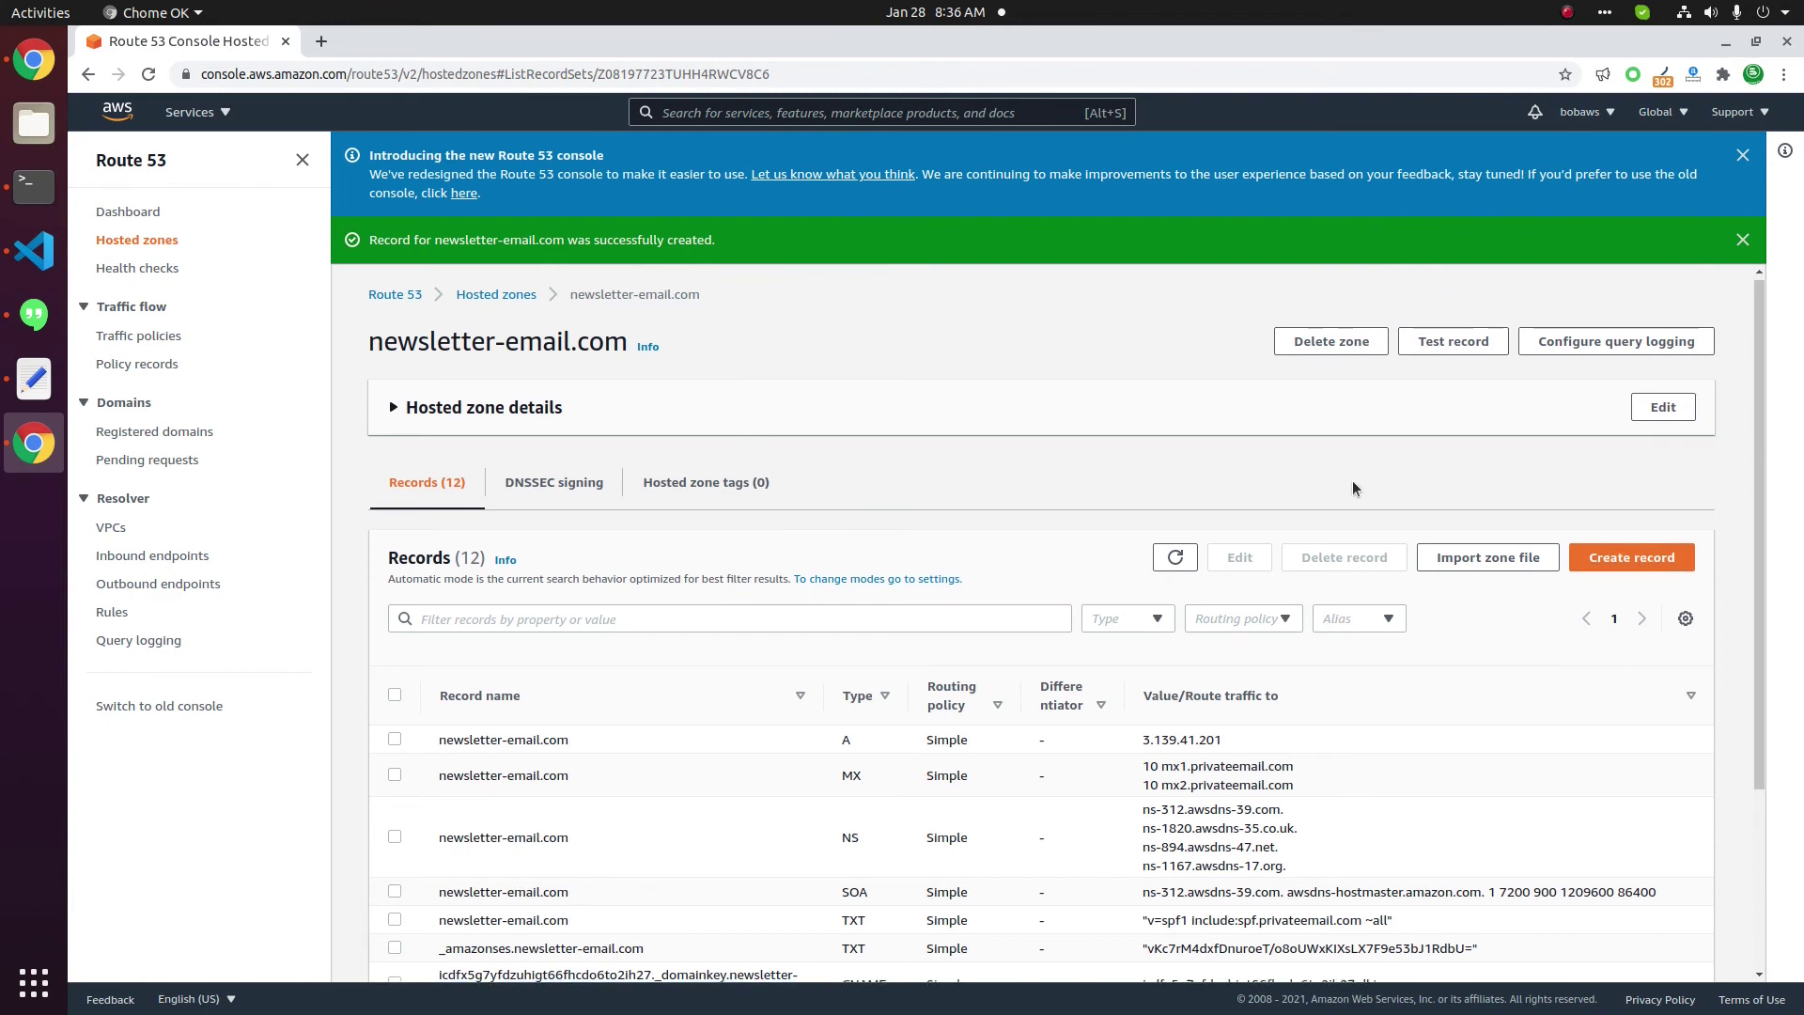
{"action": "scroll", "coordinate": [1352, 487], "scroll_direction": "down", "scroll_amount": 3}
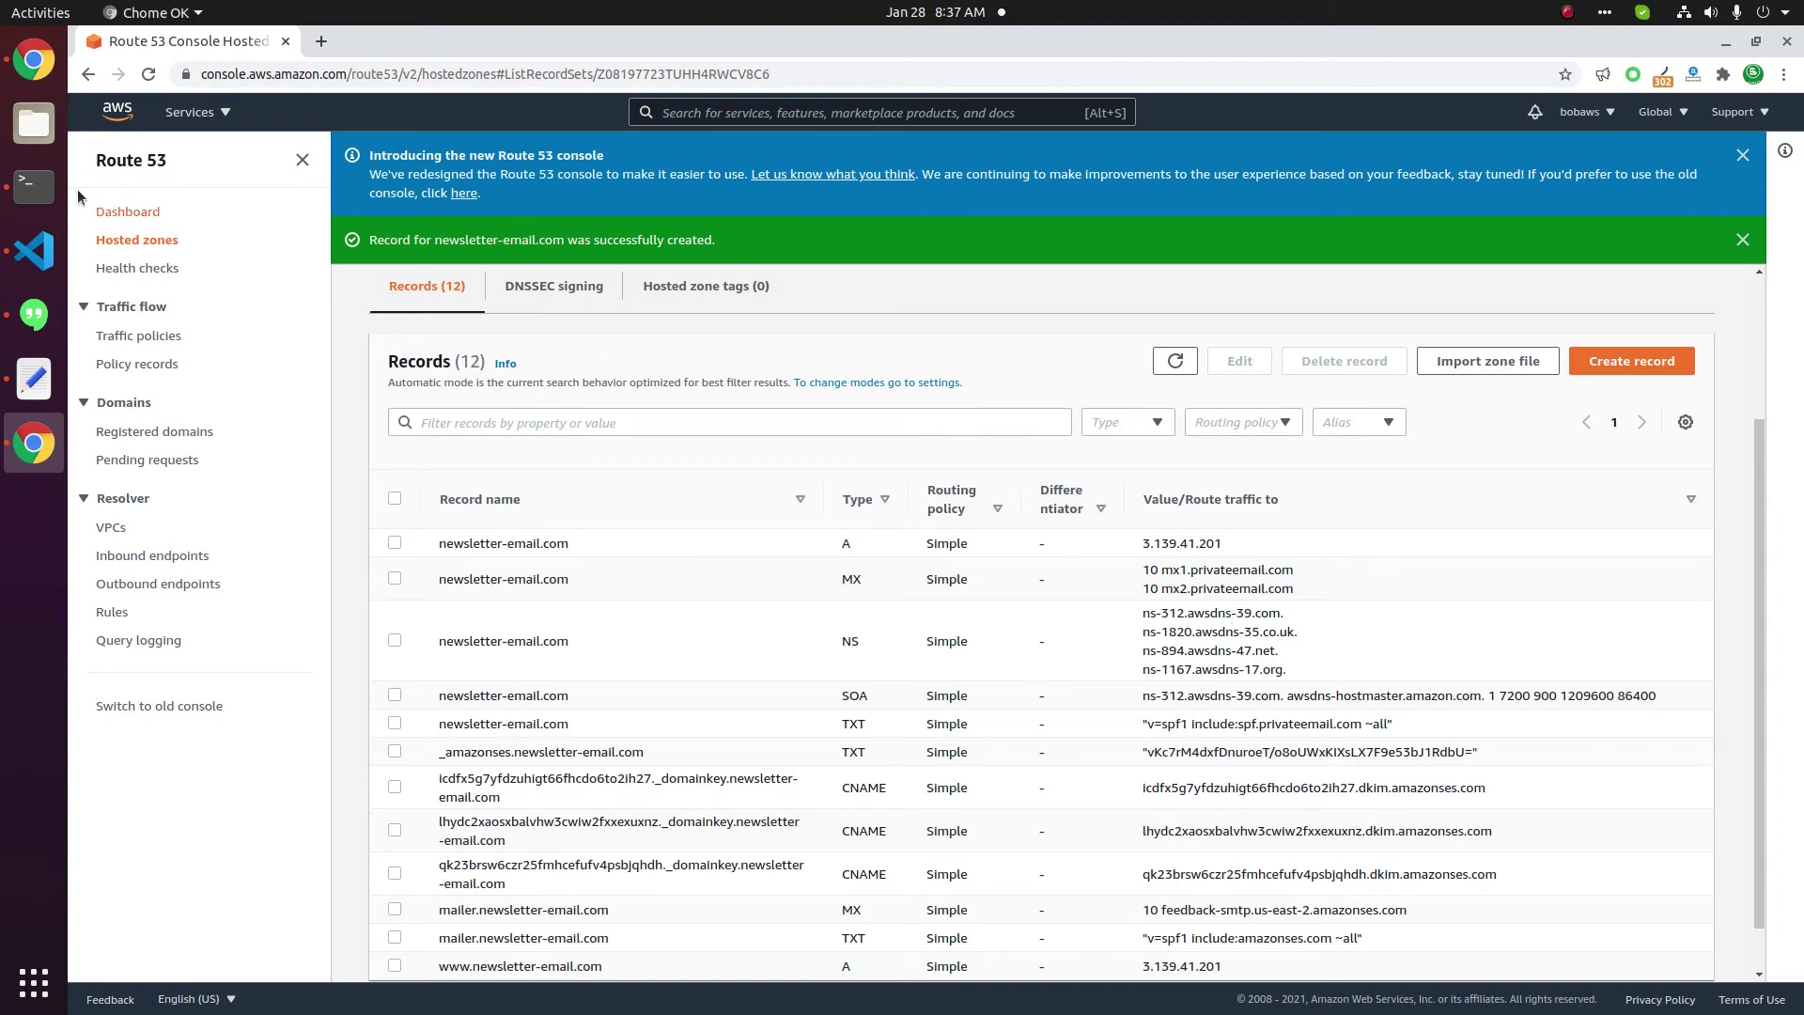
Open and maximize Terminal and begin the 'dig +short mx' command.
{"action": "left_click", "coordinate": [34, 183]}
{"action": "left_click_drag", "start_coordinate": [1263, 43], "coordinate": [1150, 209]}
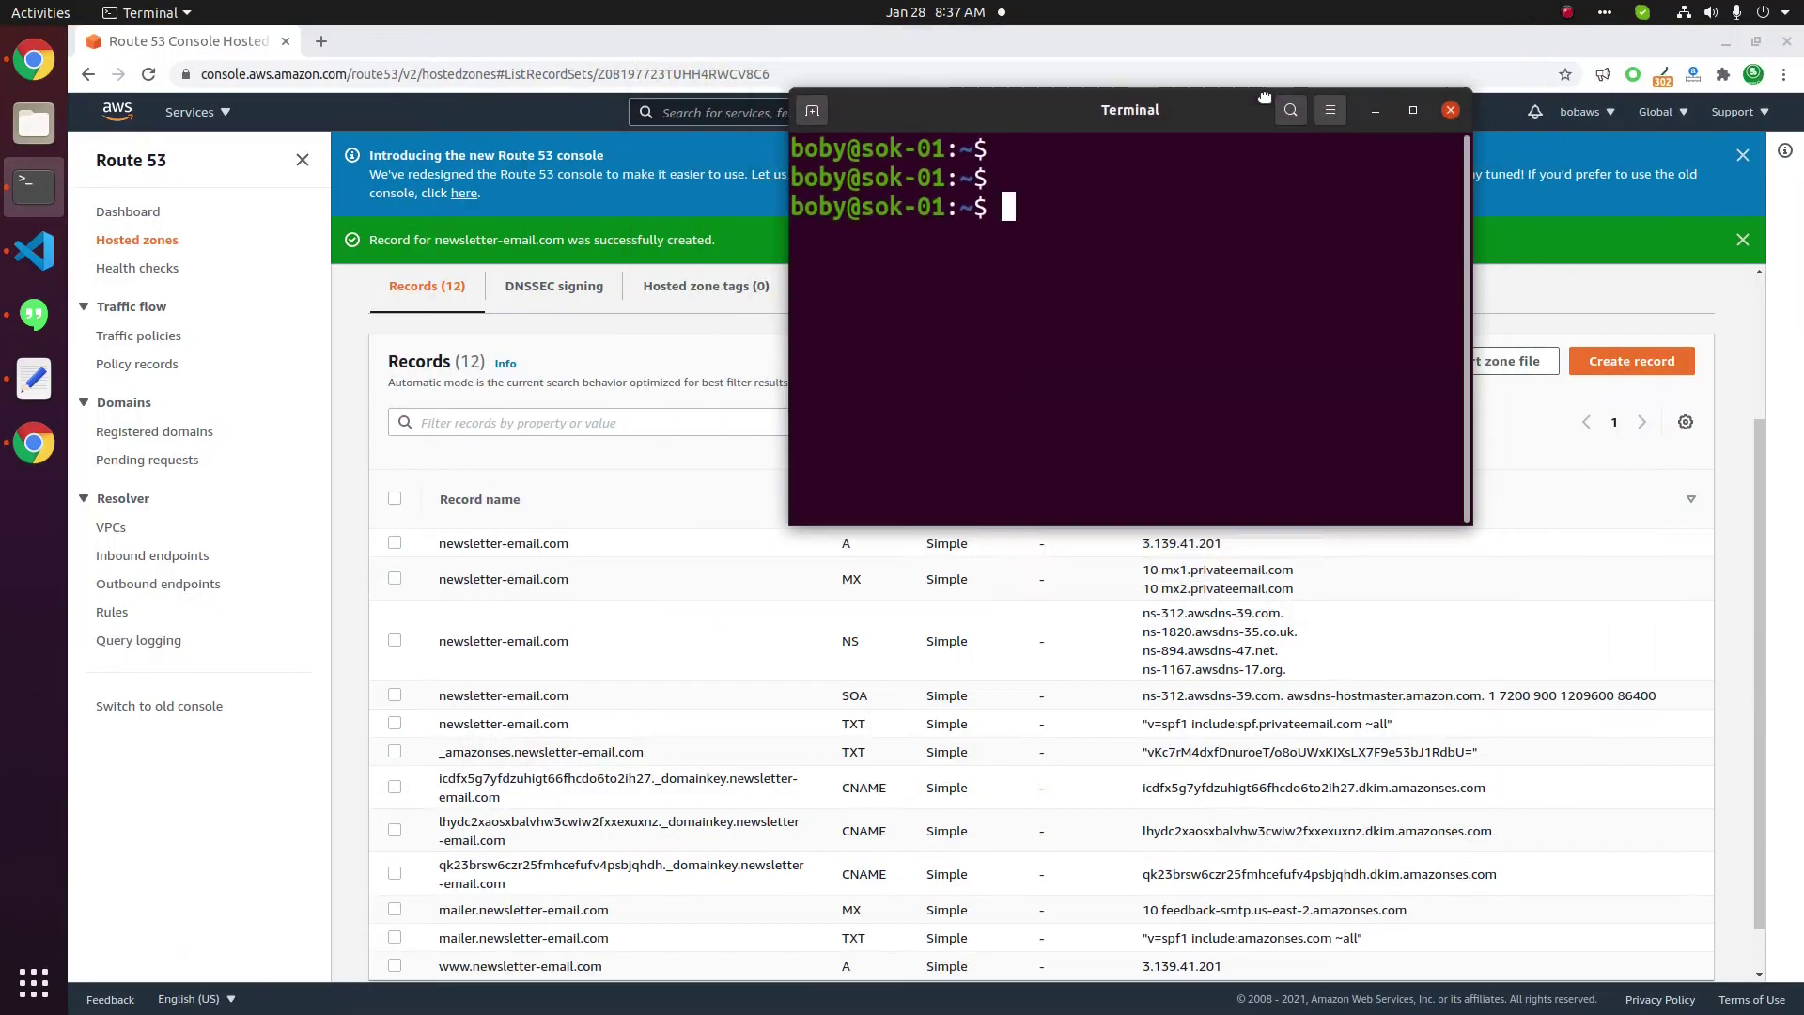
{"action": "double_click", "coordinate": [1135, 218]}
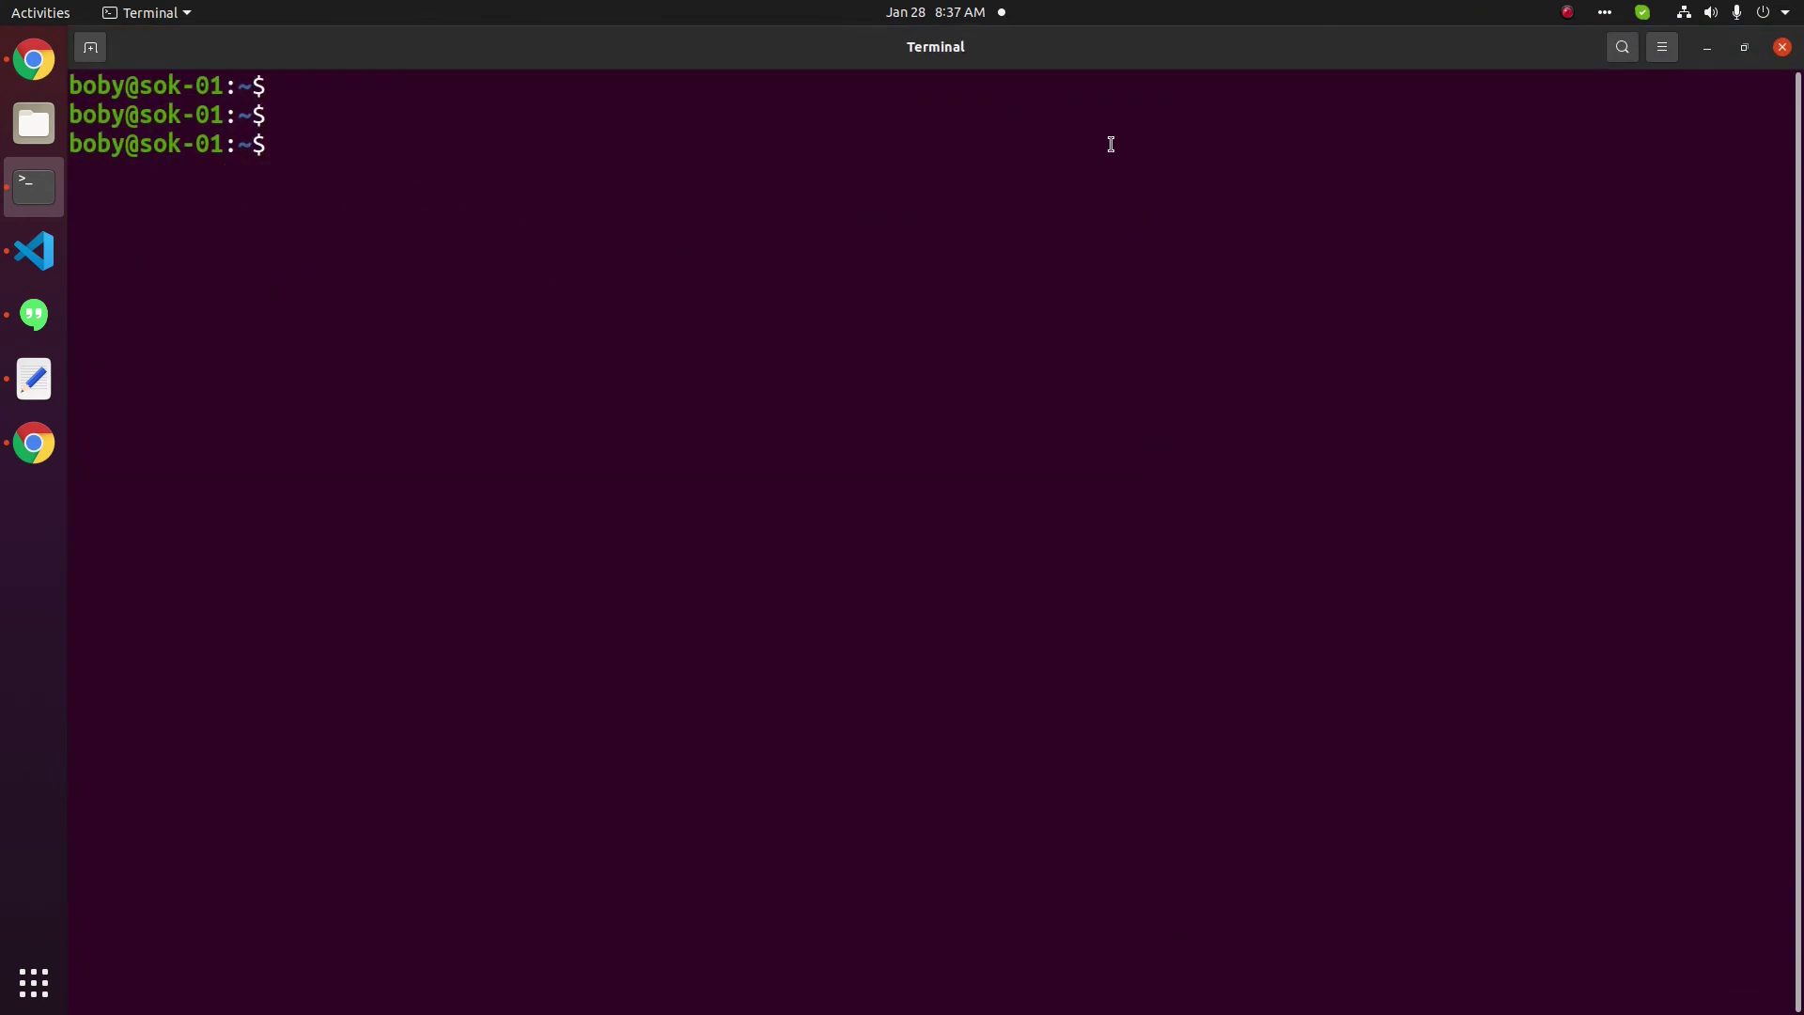
{"action": "type", "text": "dig m"}
{"action": "type", "text": "x"}
{"action": "key", "text": "BackSpace"}
{"action": "key", "text": "BackSpace"}
{"action": "key", "text": "BackSpace"}
{"action": "type", "text": "+"}
{"action": "type", "text": "short mx"}
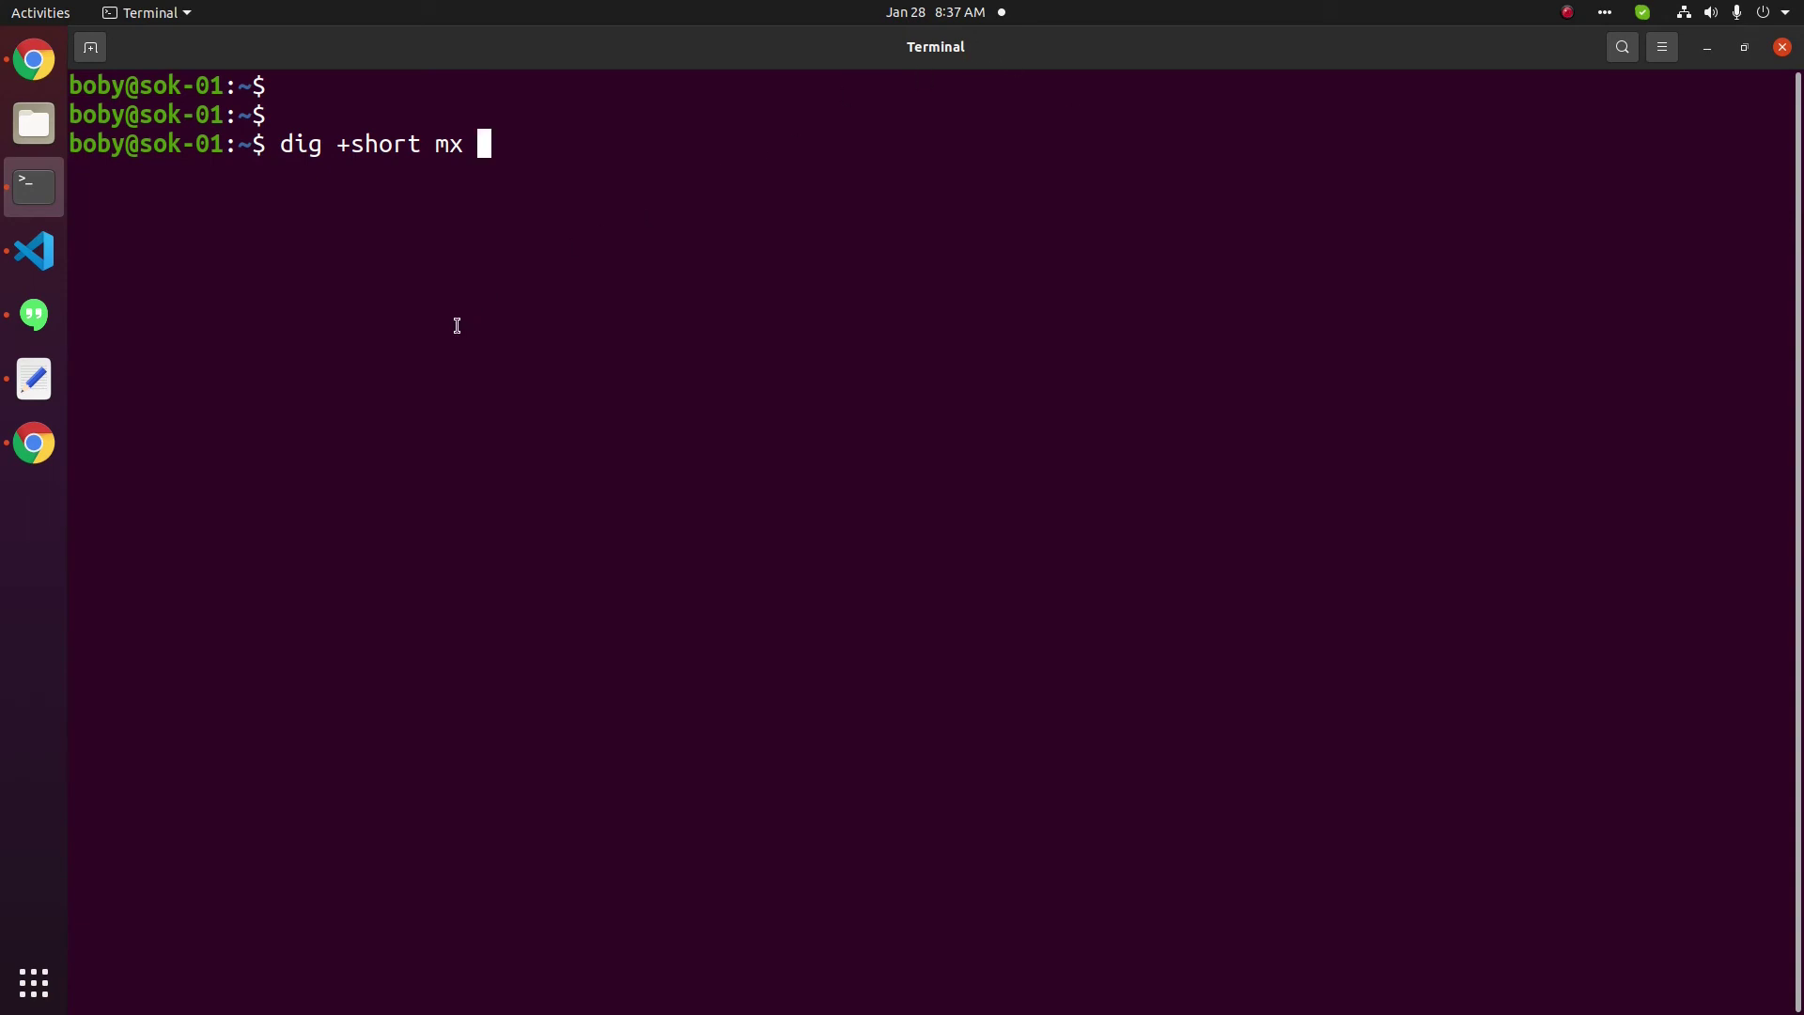
Copy newsletter-email.com from Route 53 into the MX lookup, run it, and highlight the results.
{"action": "left_click", "coordinate": [33, 443]}
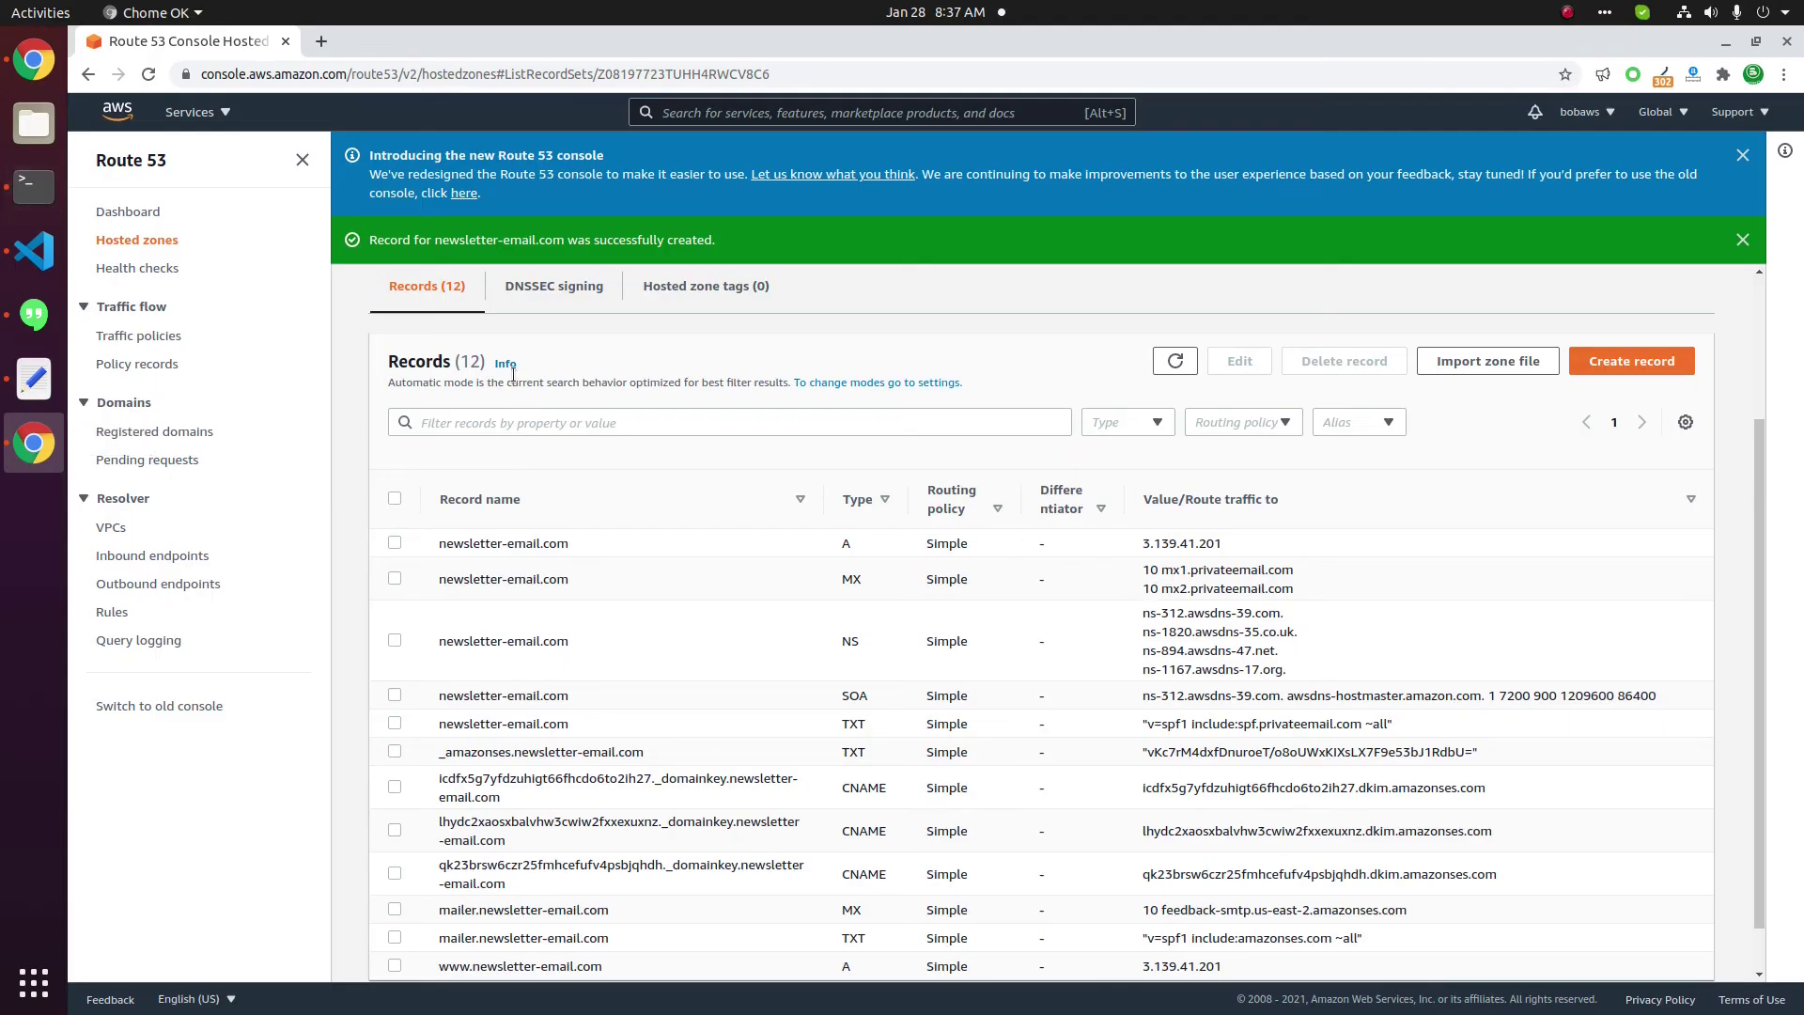
{"action": "scroll", "coordinate": [650, 616], "scroll_direction": "down", "scroll_amount": 1}
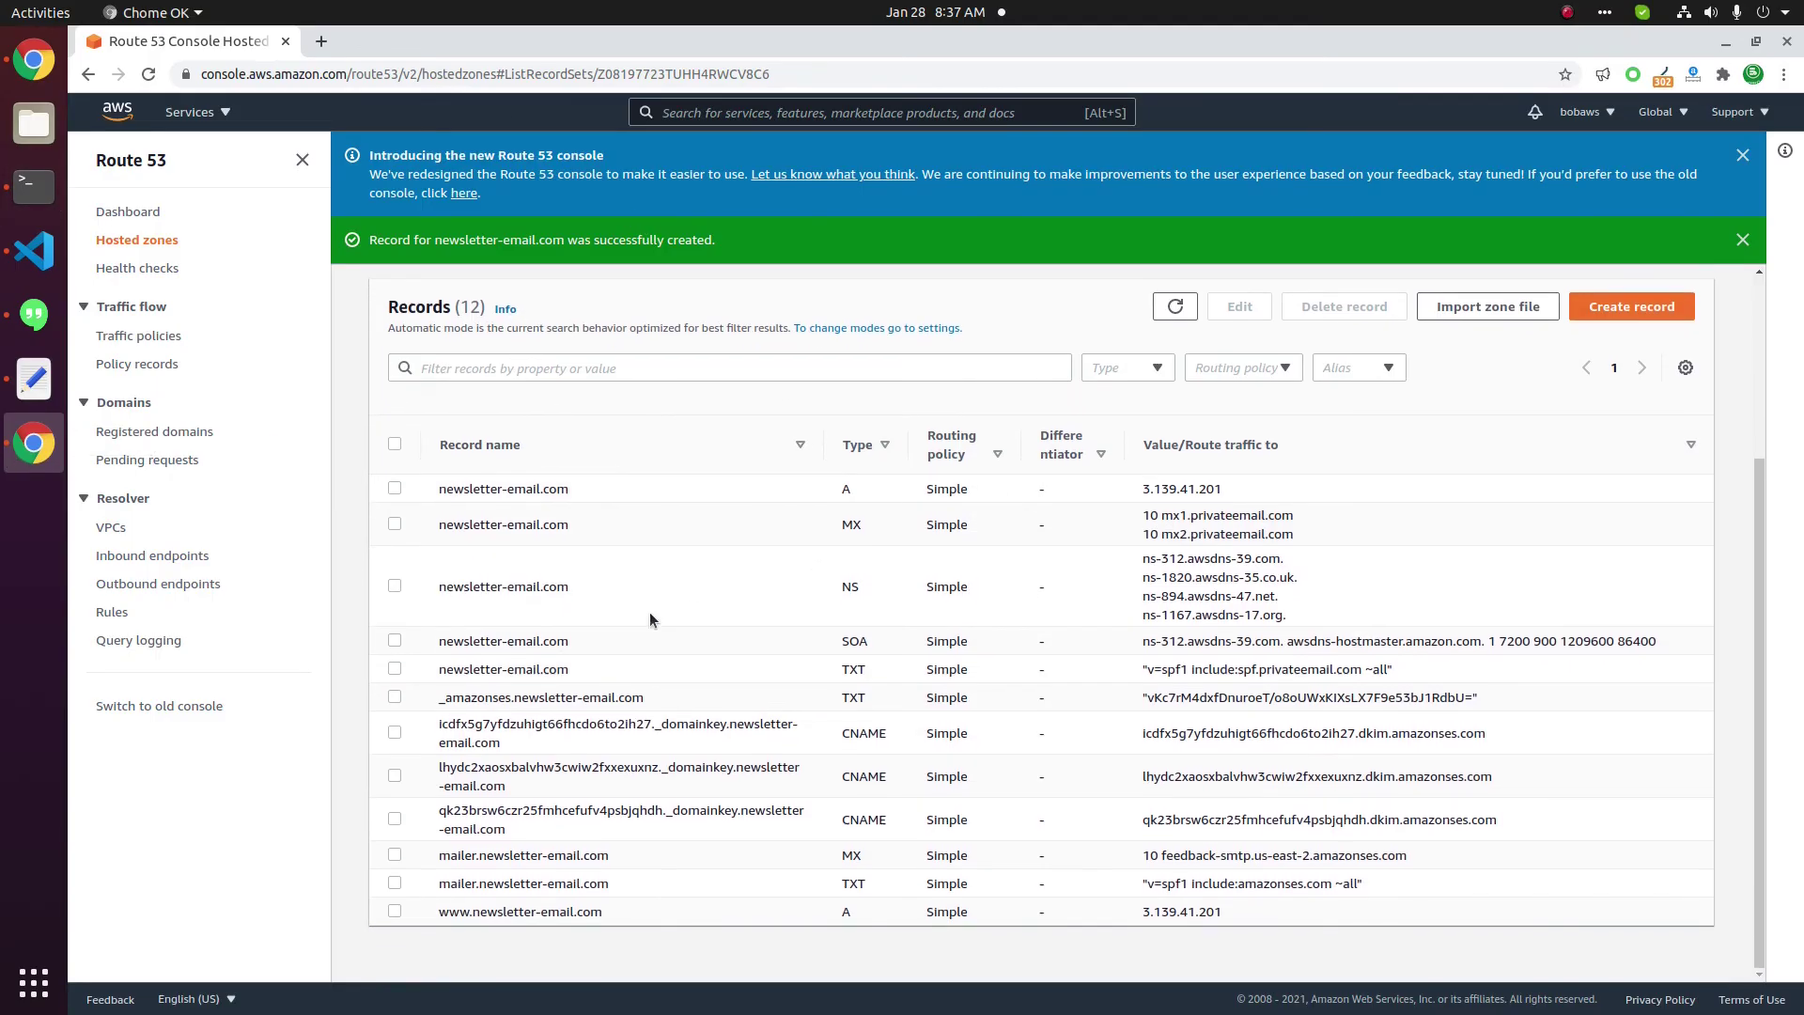
{"action": "triple_click", "coordinate": [479, 641]}
{"action": "right_click", "coordinate": [479, 642]}
{"action": "left_click", "coordinate": [515, 656]}
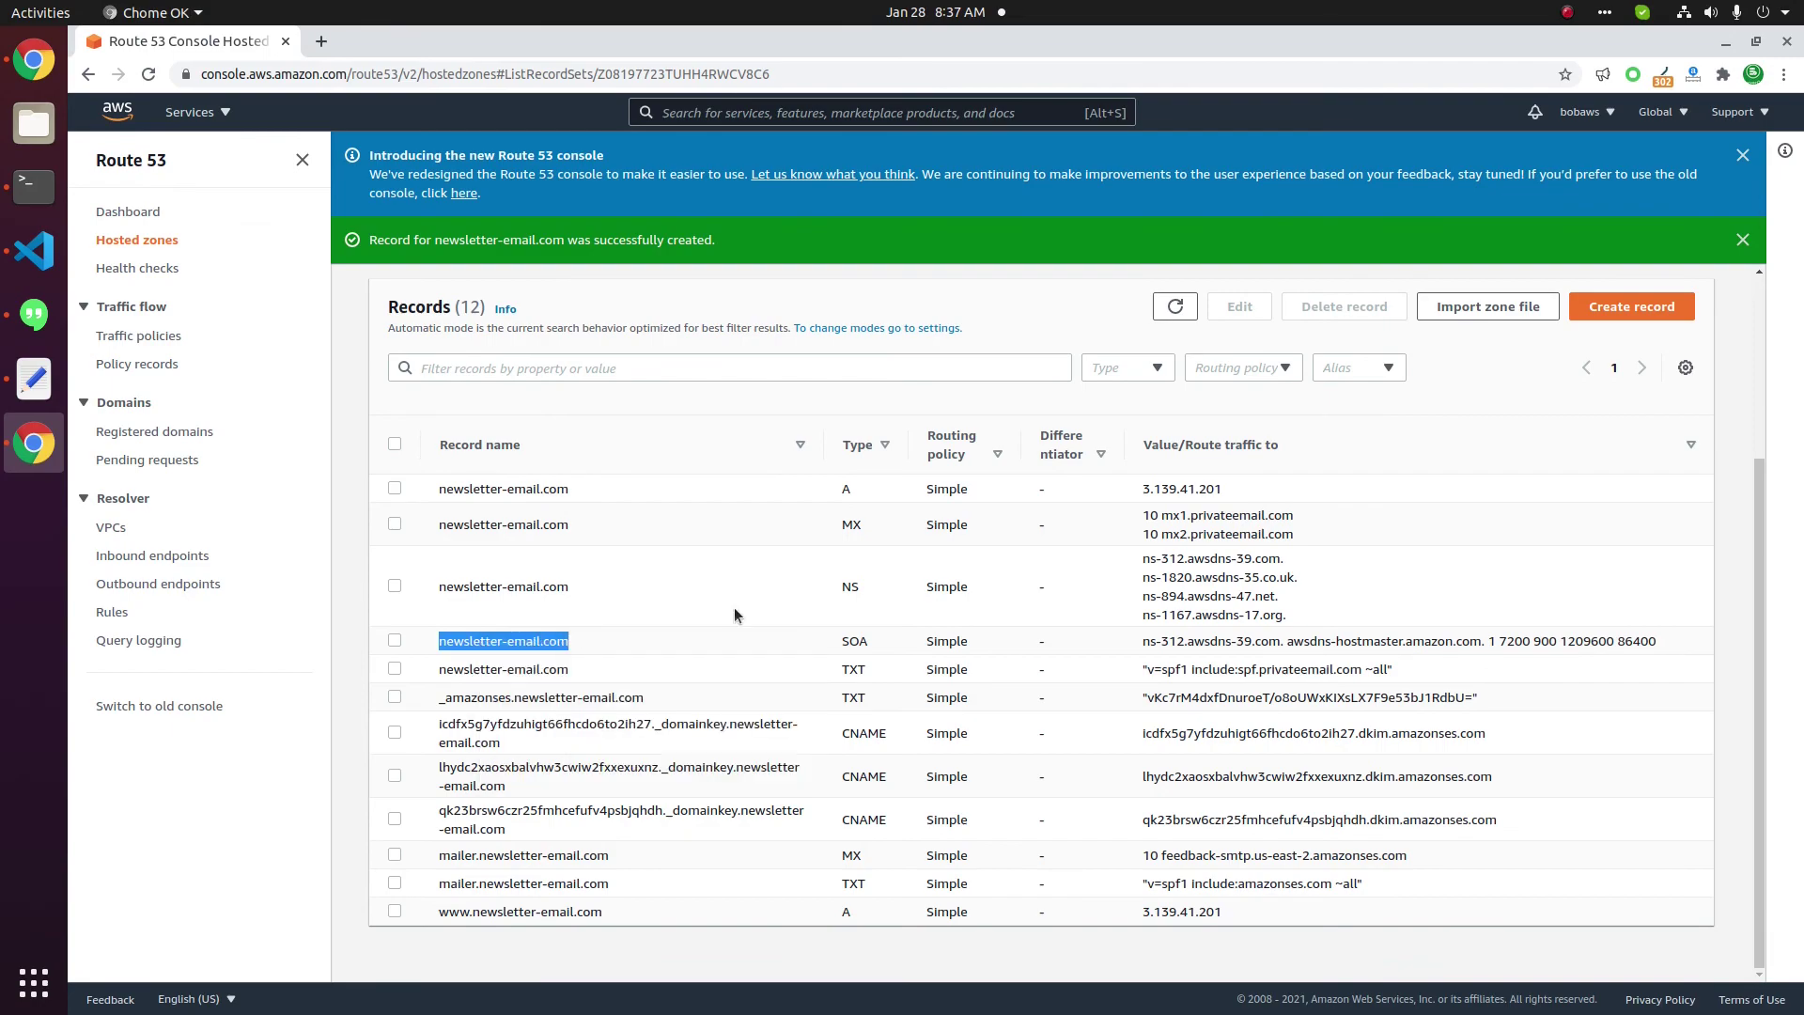
{"action": "key", "text": "alt+Tab"}
{"action": "key", "text": "ctrl+shift+v"}
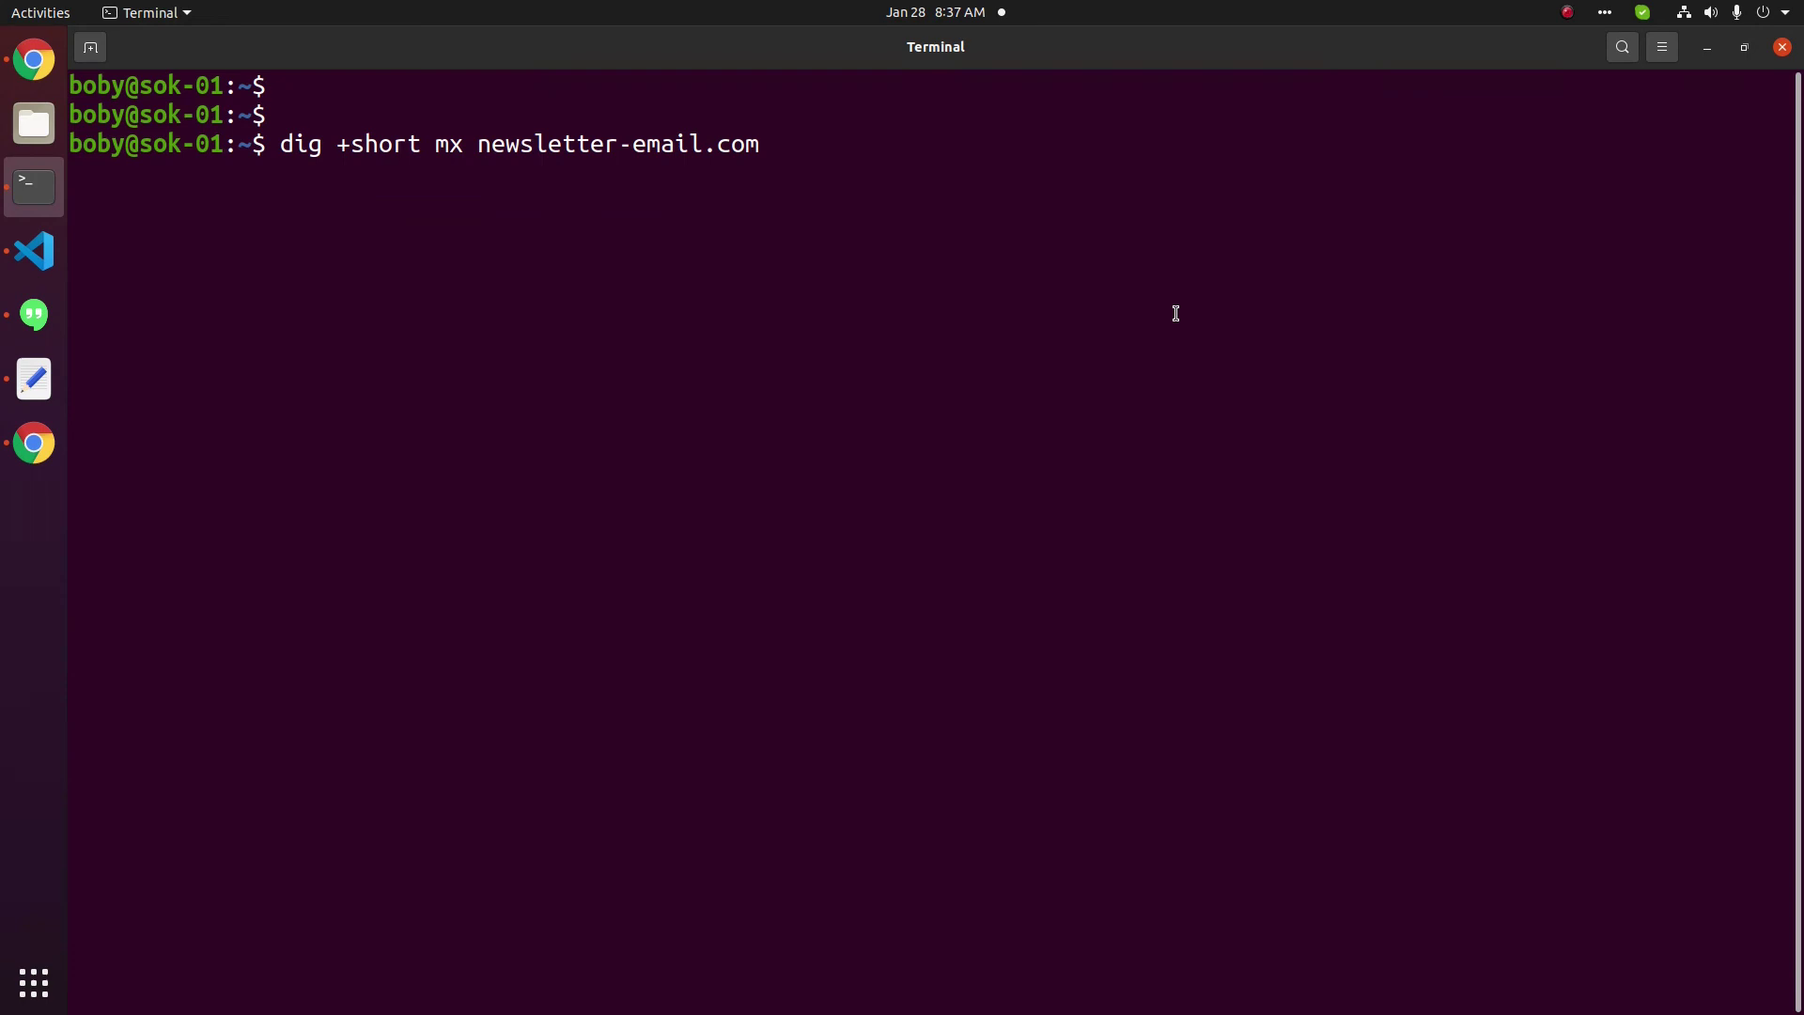
{"action": "key", "text": "Return"}
{"action": "left_click_drag", "start_coordinate": [435, 202], "coordinate": [70, 174]}
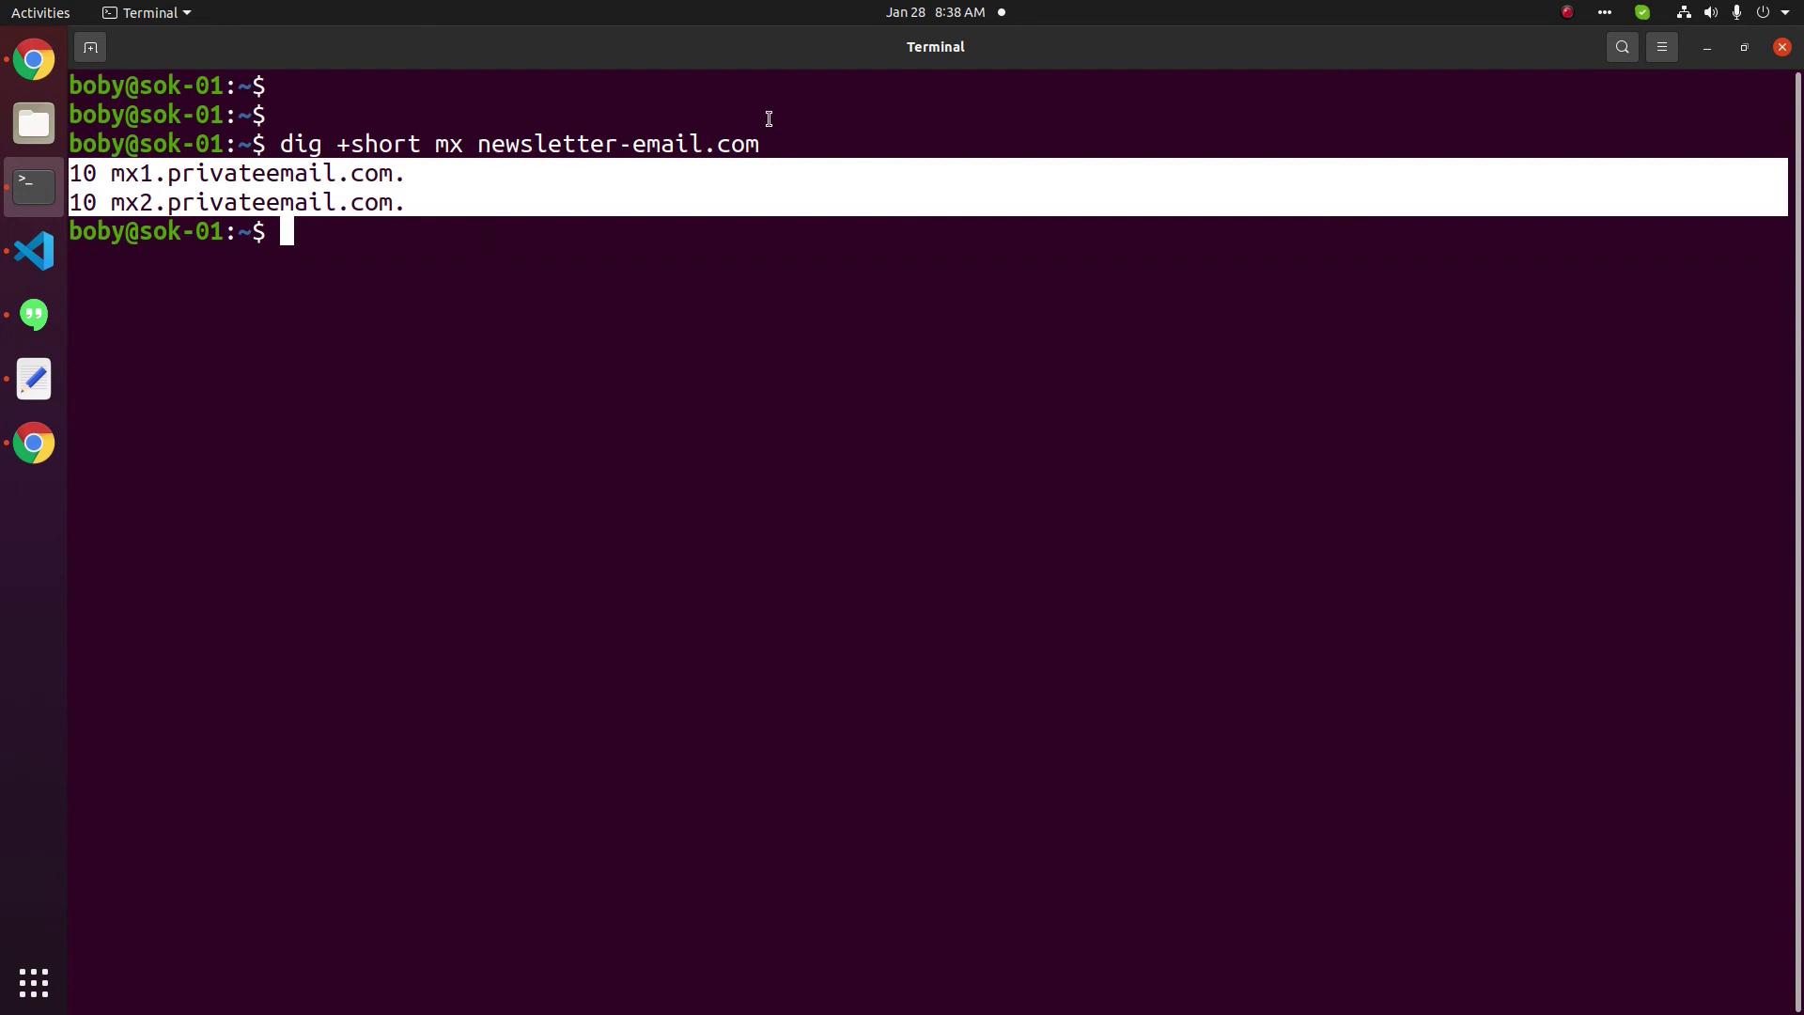
{"action": "type", "text": "dig"}
{"action": "type", "text": " +short t"}
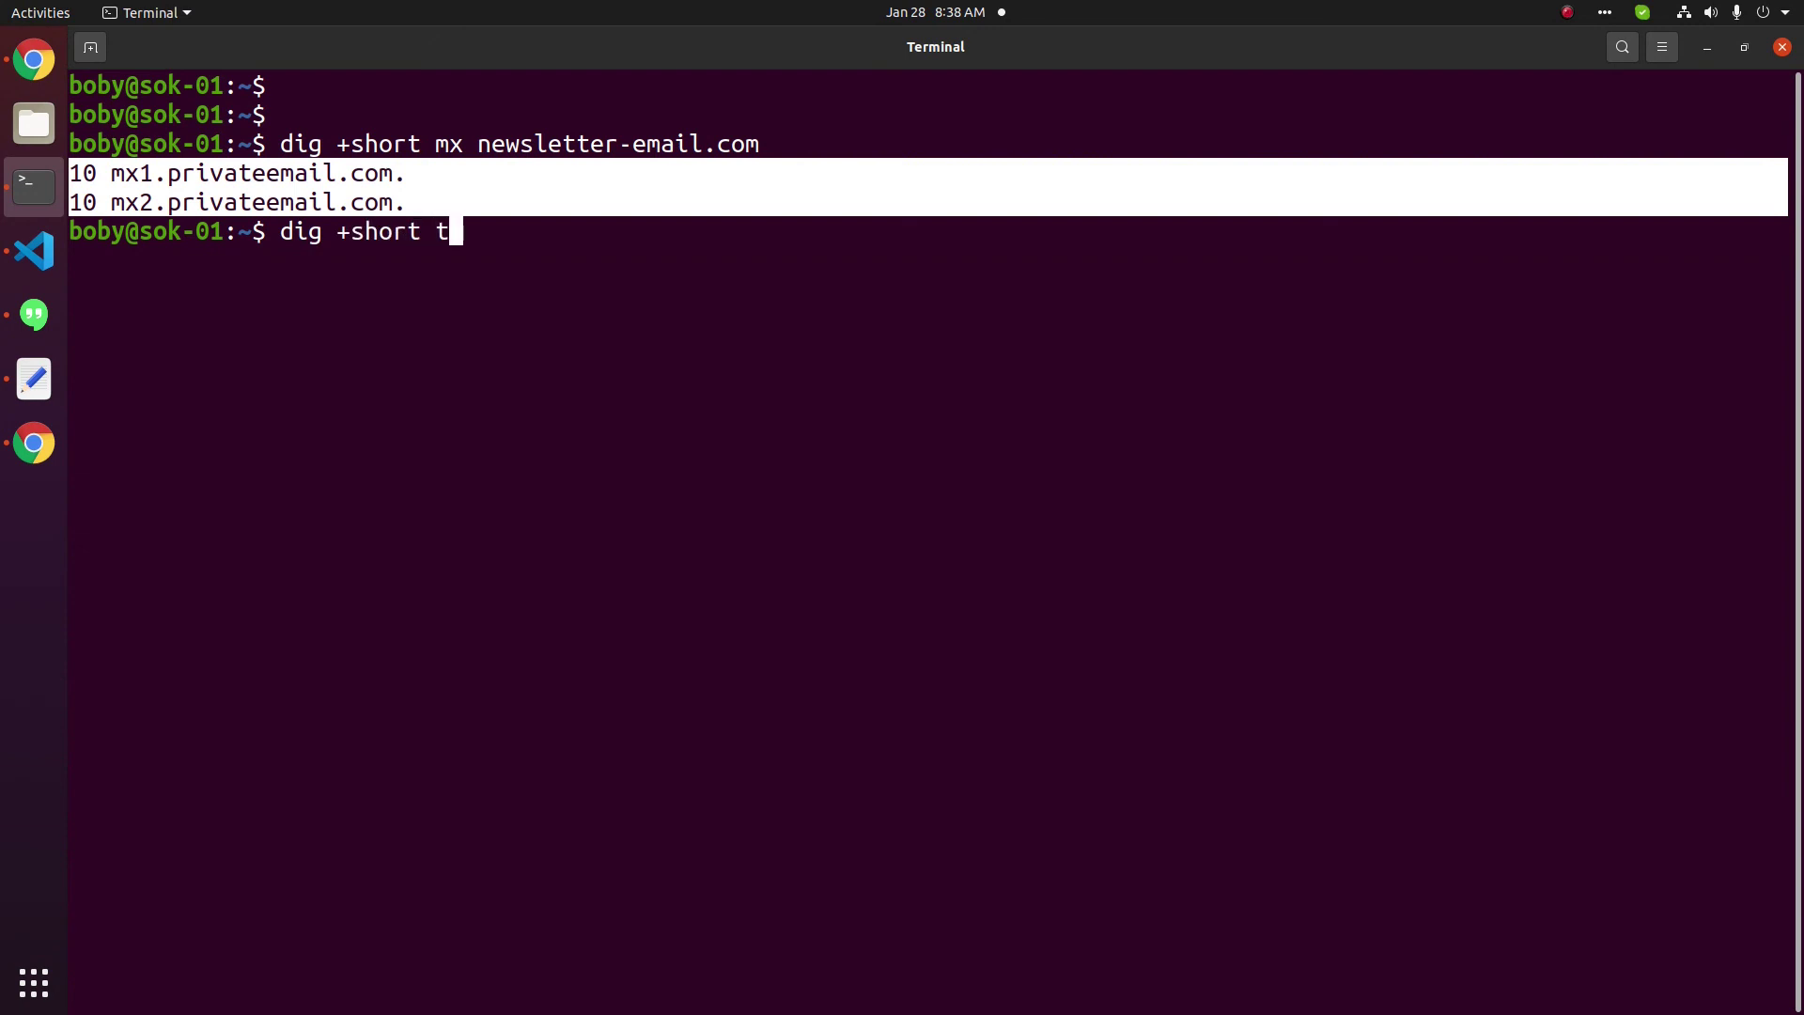
{"action": "type", "text": "xt"}
Run 'dig +short txt newsletter-email.com', then highlight the earlier mx1/mx2 results.
{"action": "double_click", "coordinate": [503, 142]}
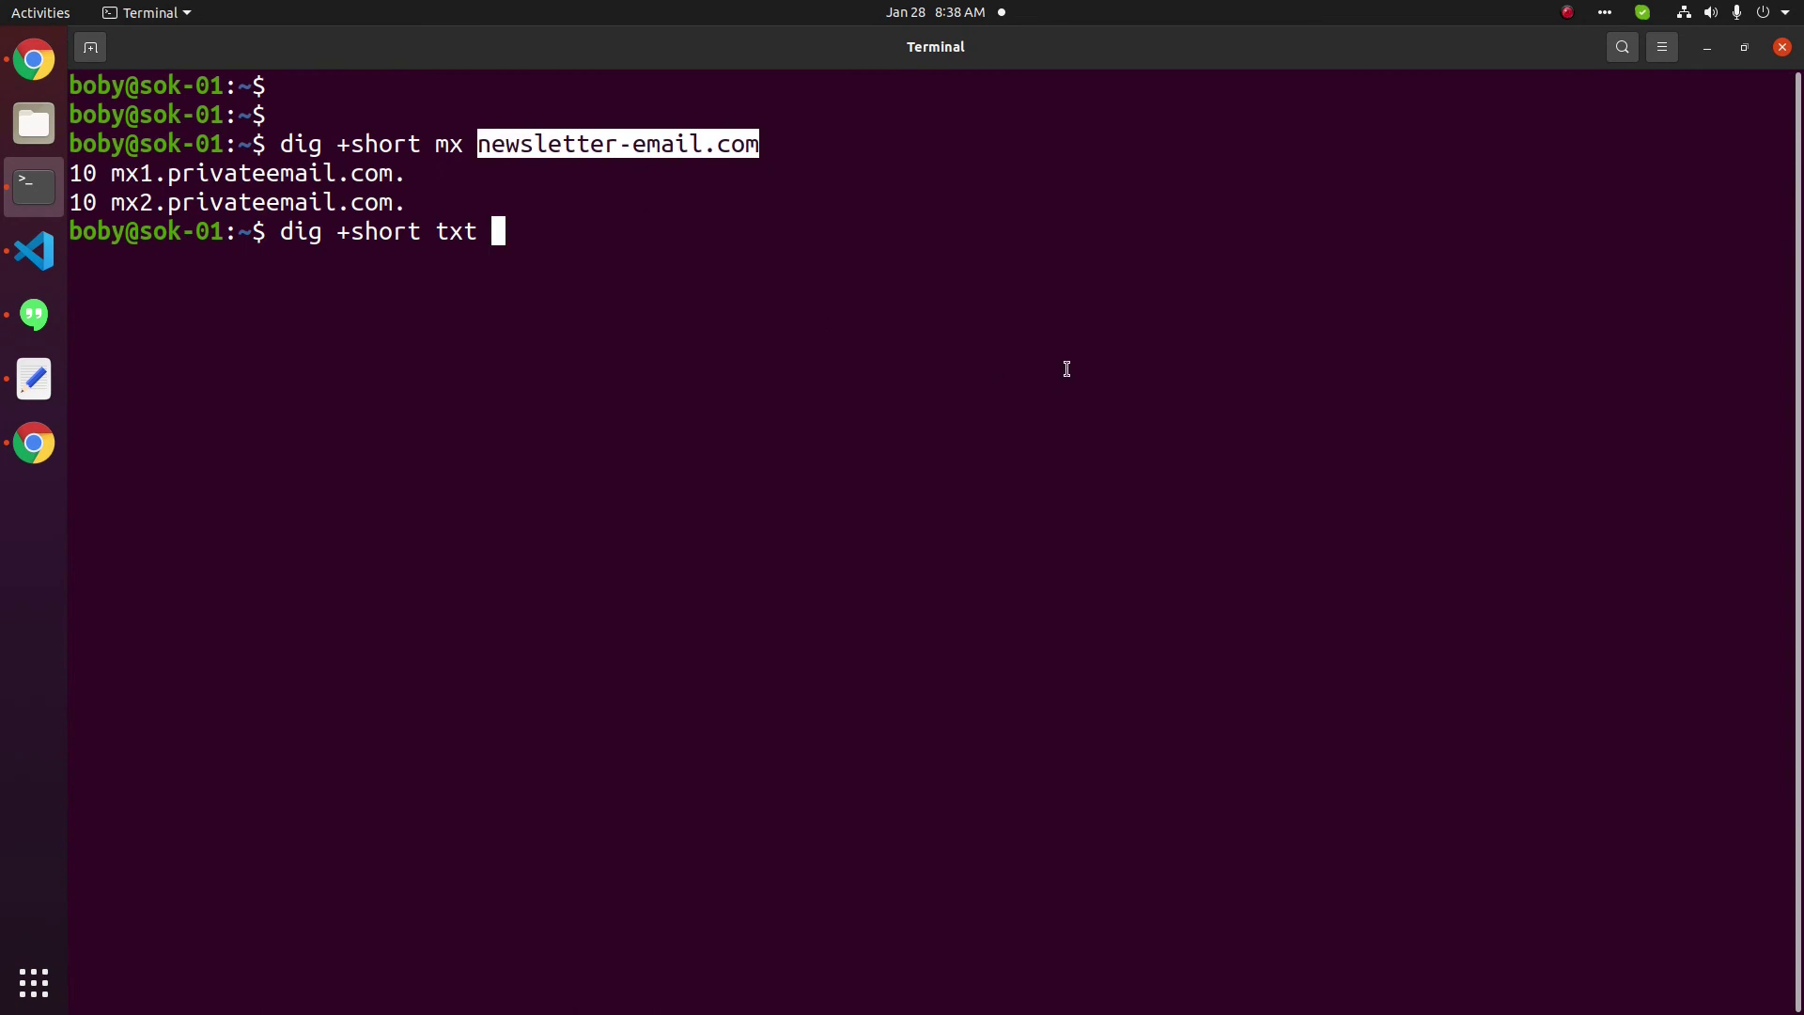
{"action": "middle_click", "coordinate": [1100, 299]}
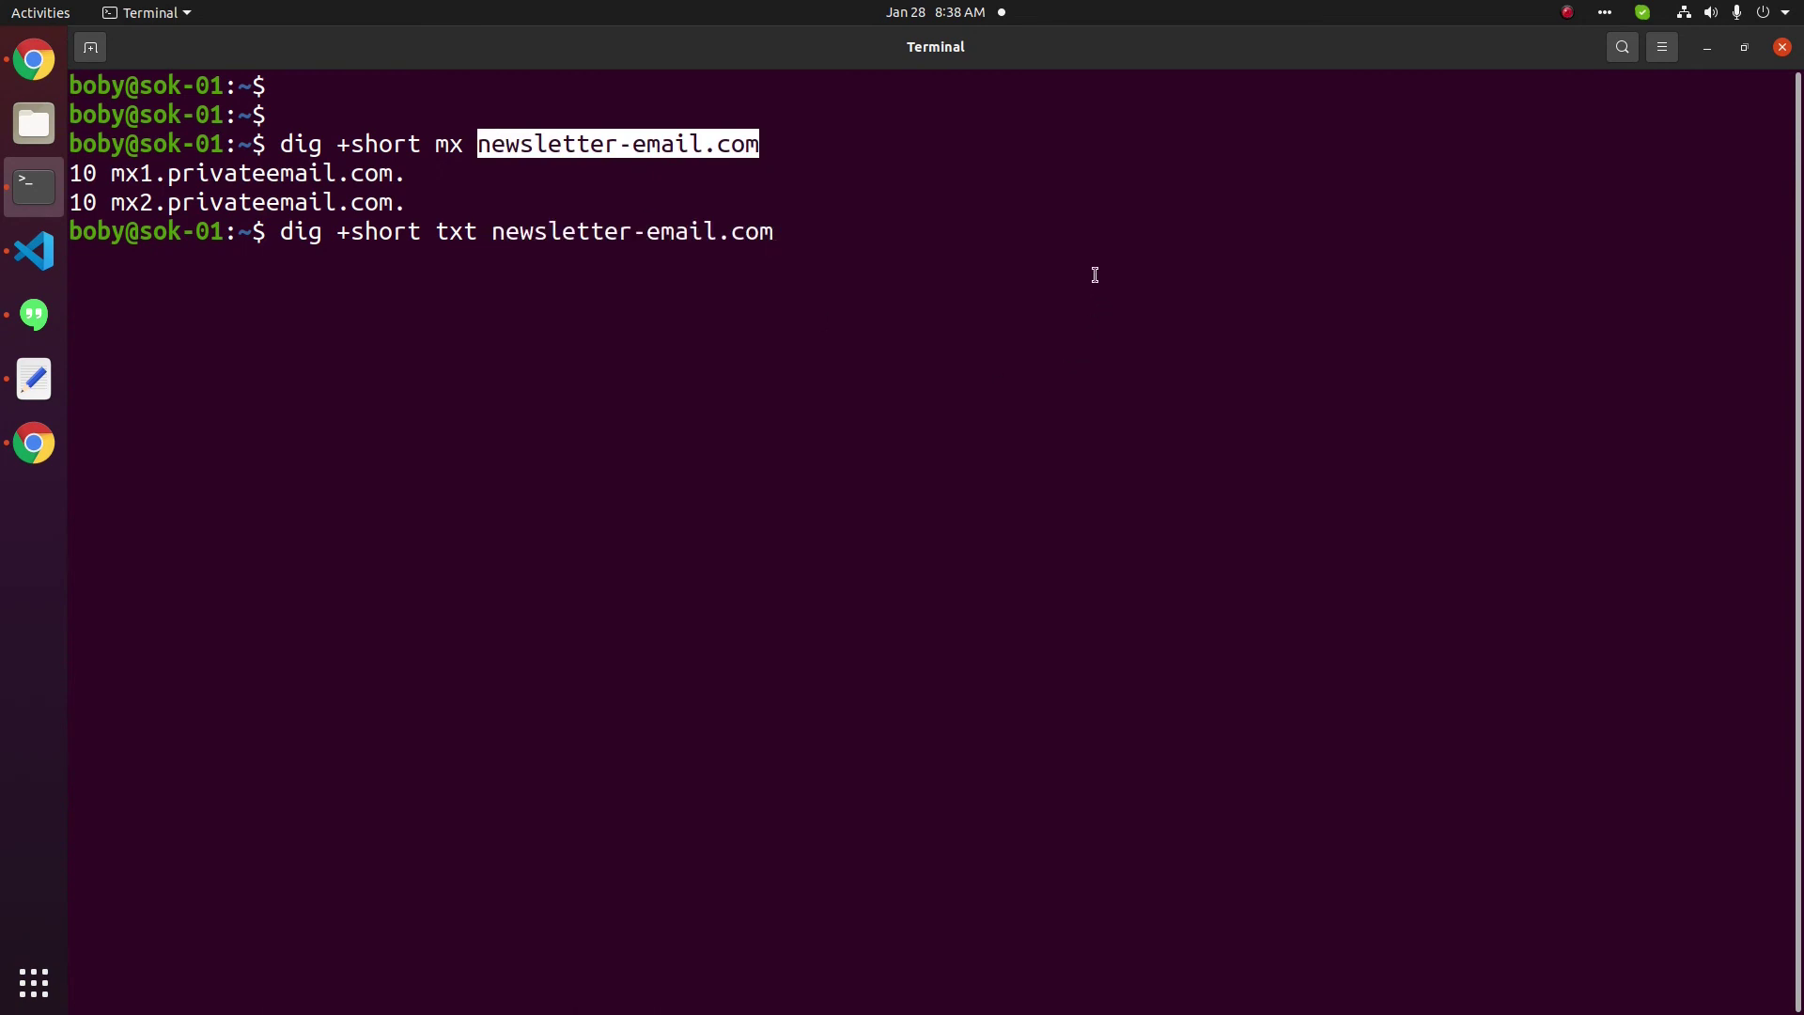
{"action": "key", "text": "Return"}
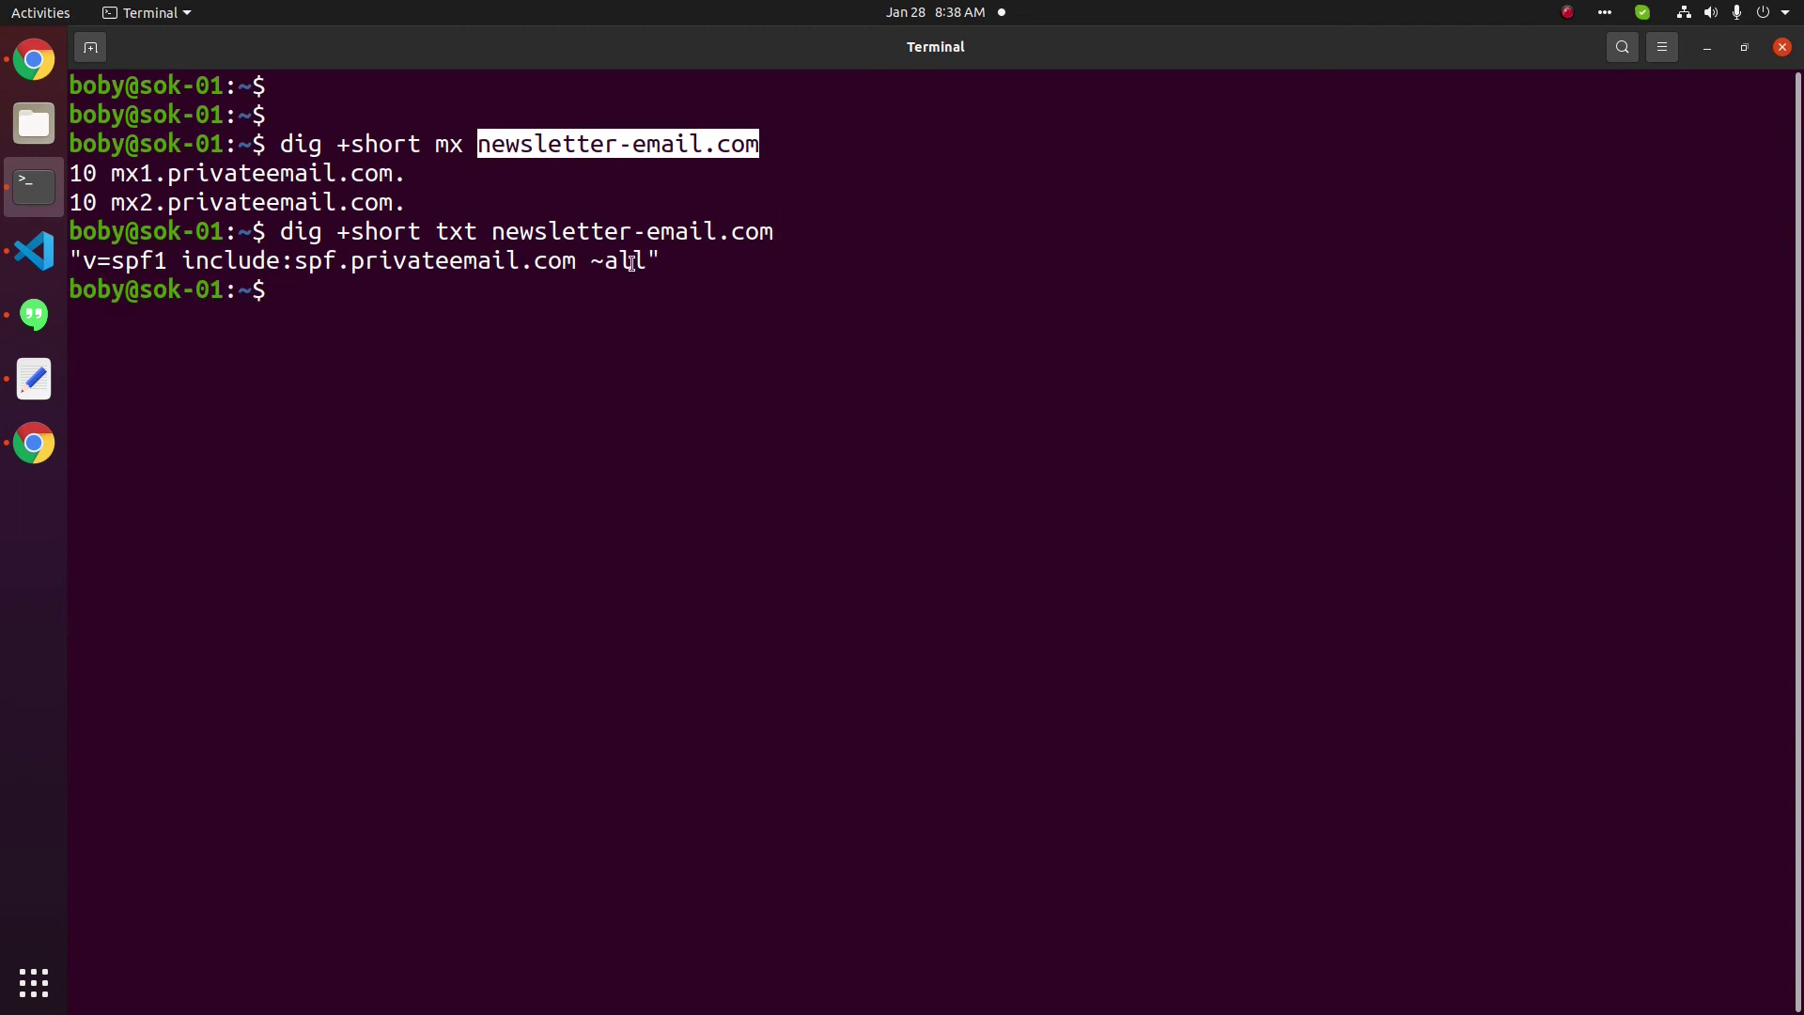
{"action": "left_click", "coordinate": [540, 183]}
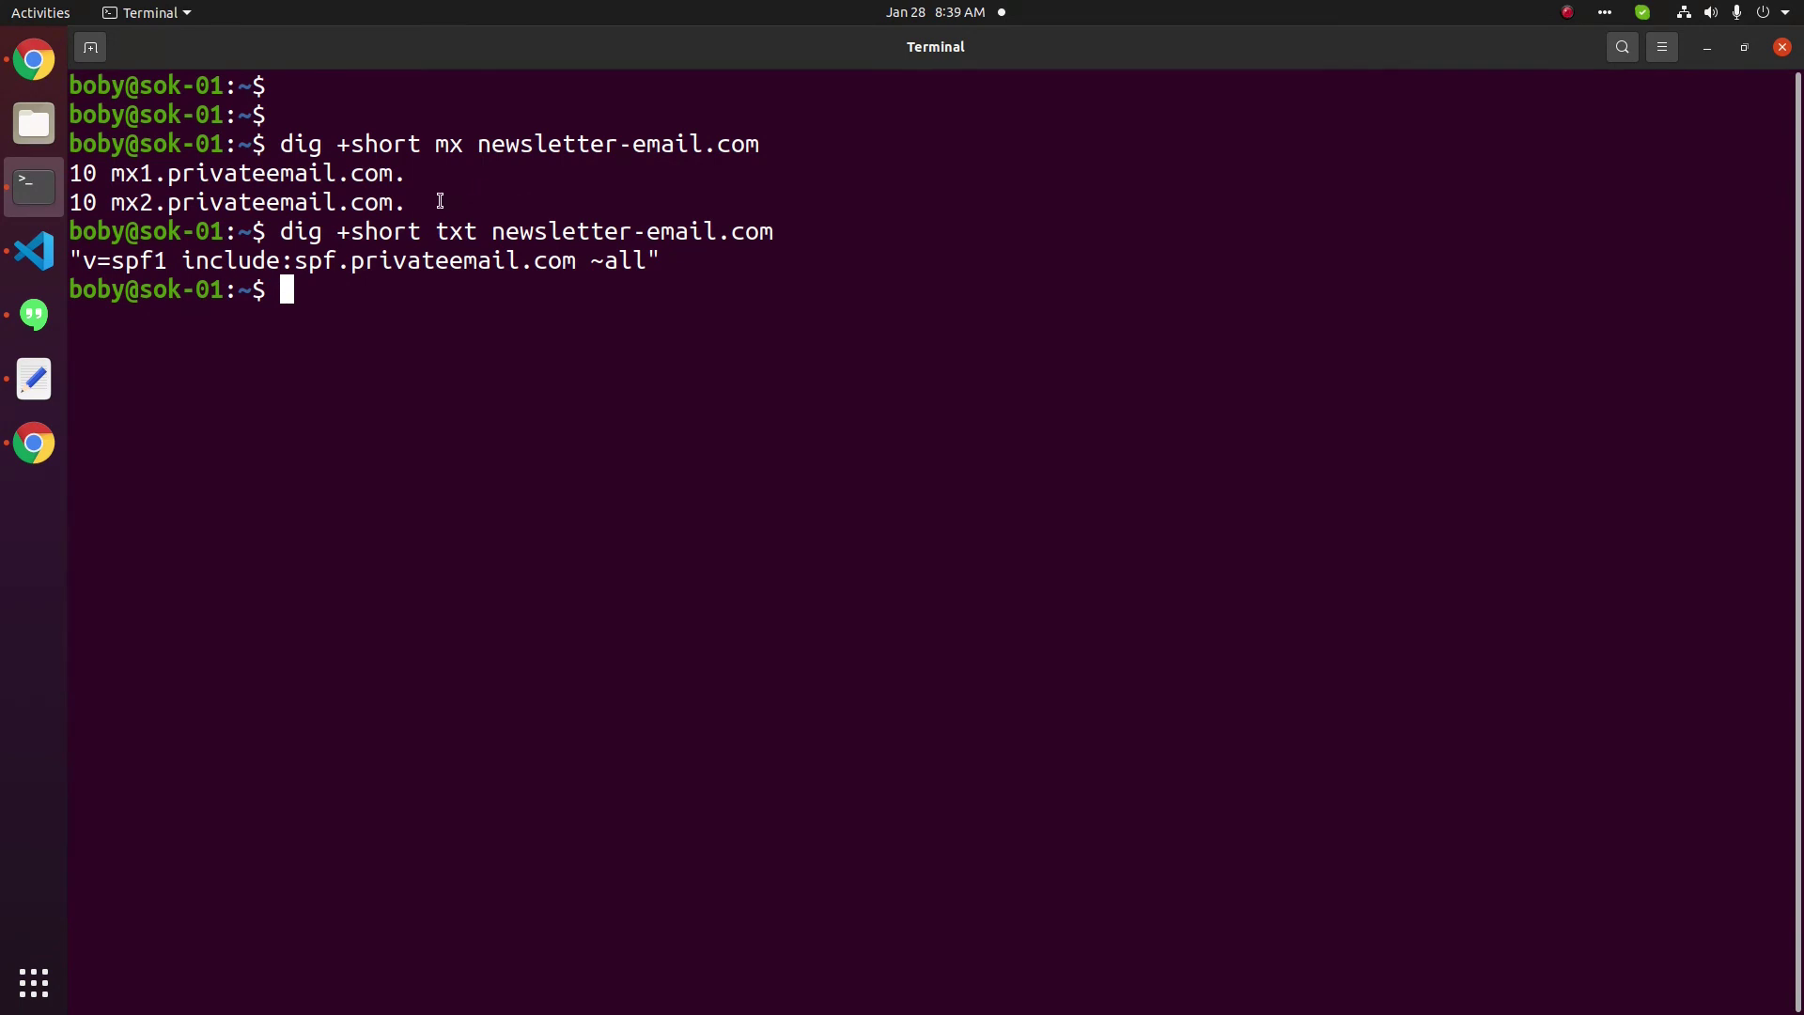
{"action": "left_click_drag", "start_coordinate": [111, 166], "coordinate": [427, 192]}
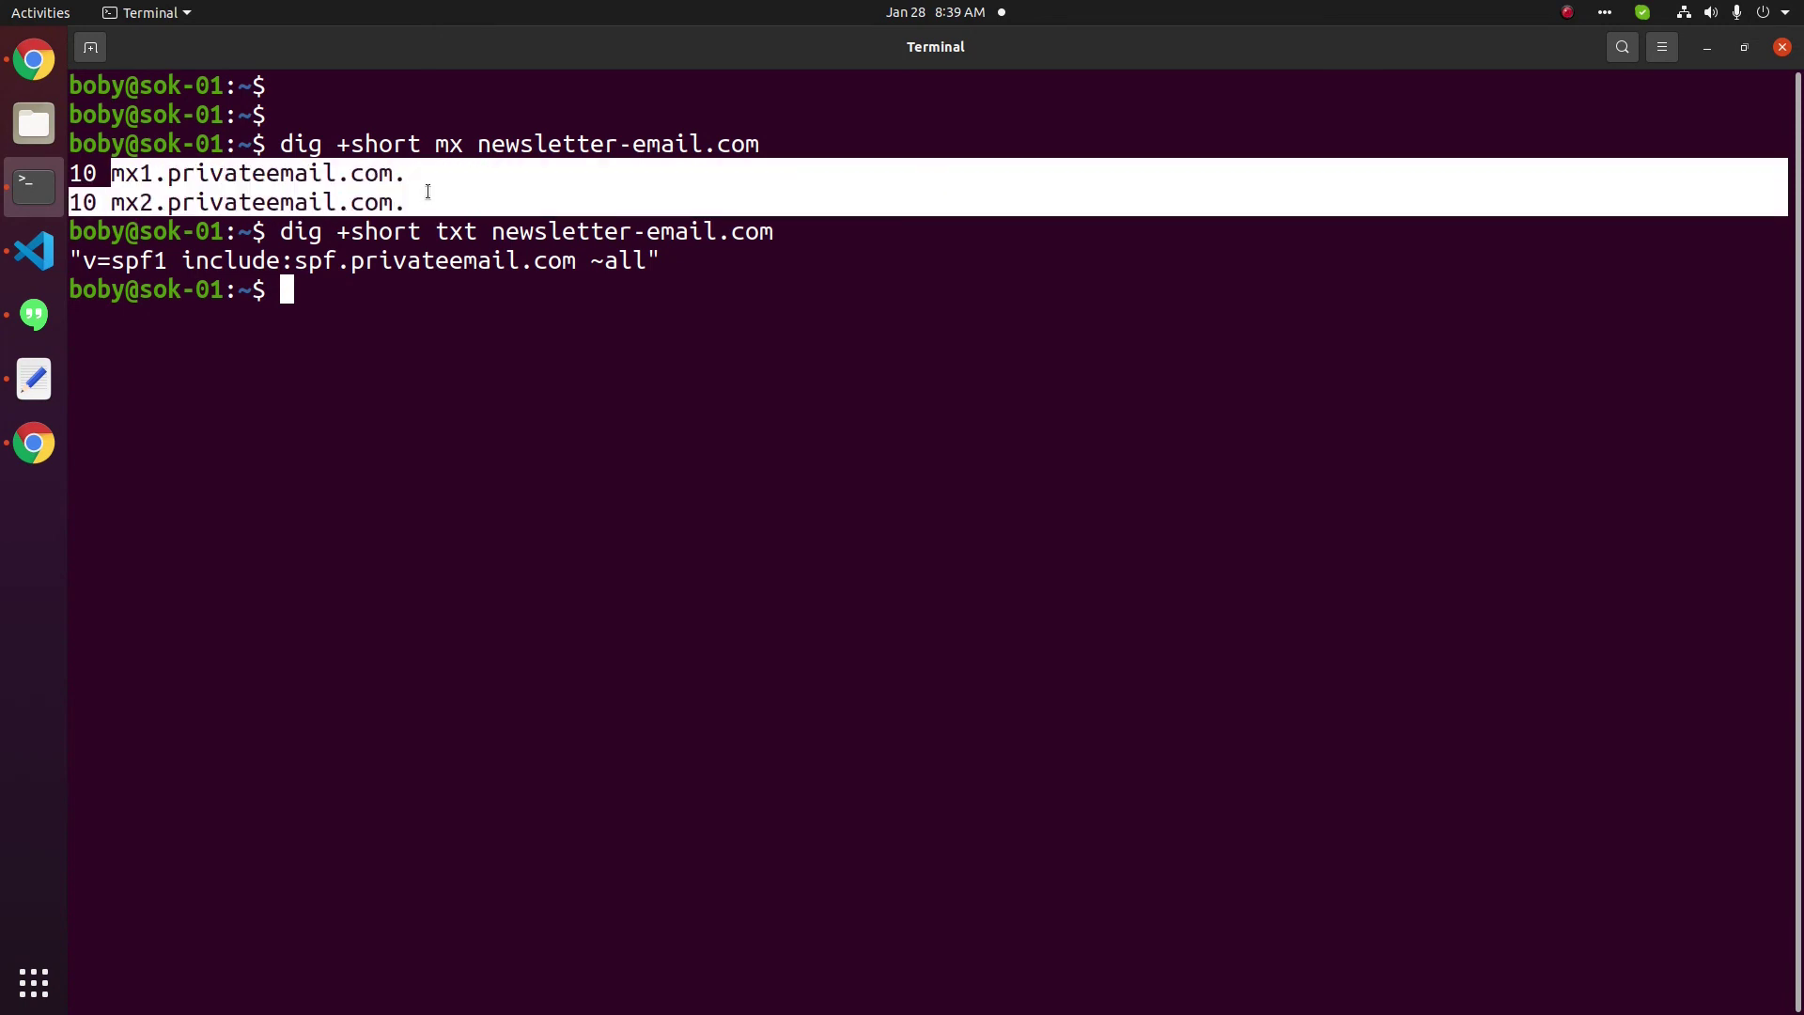